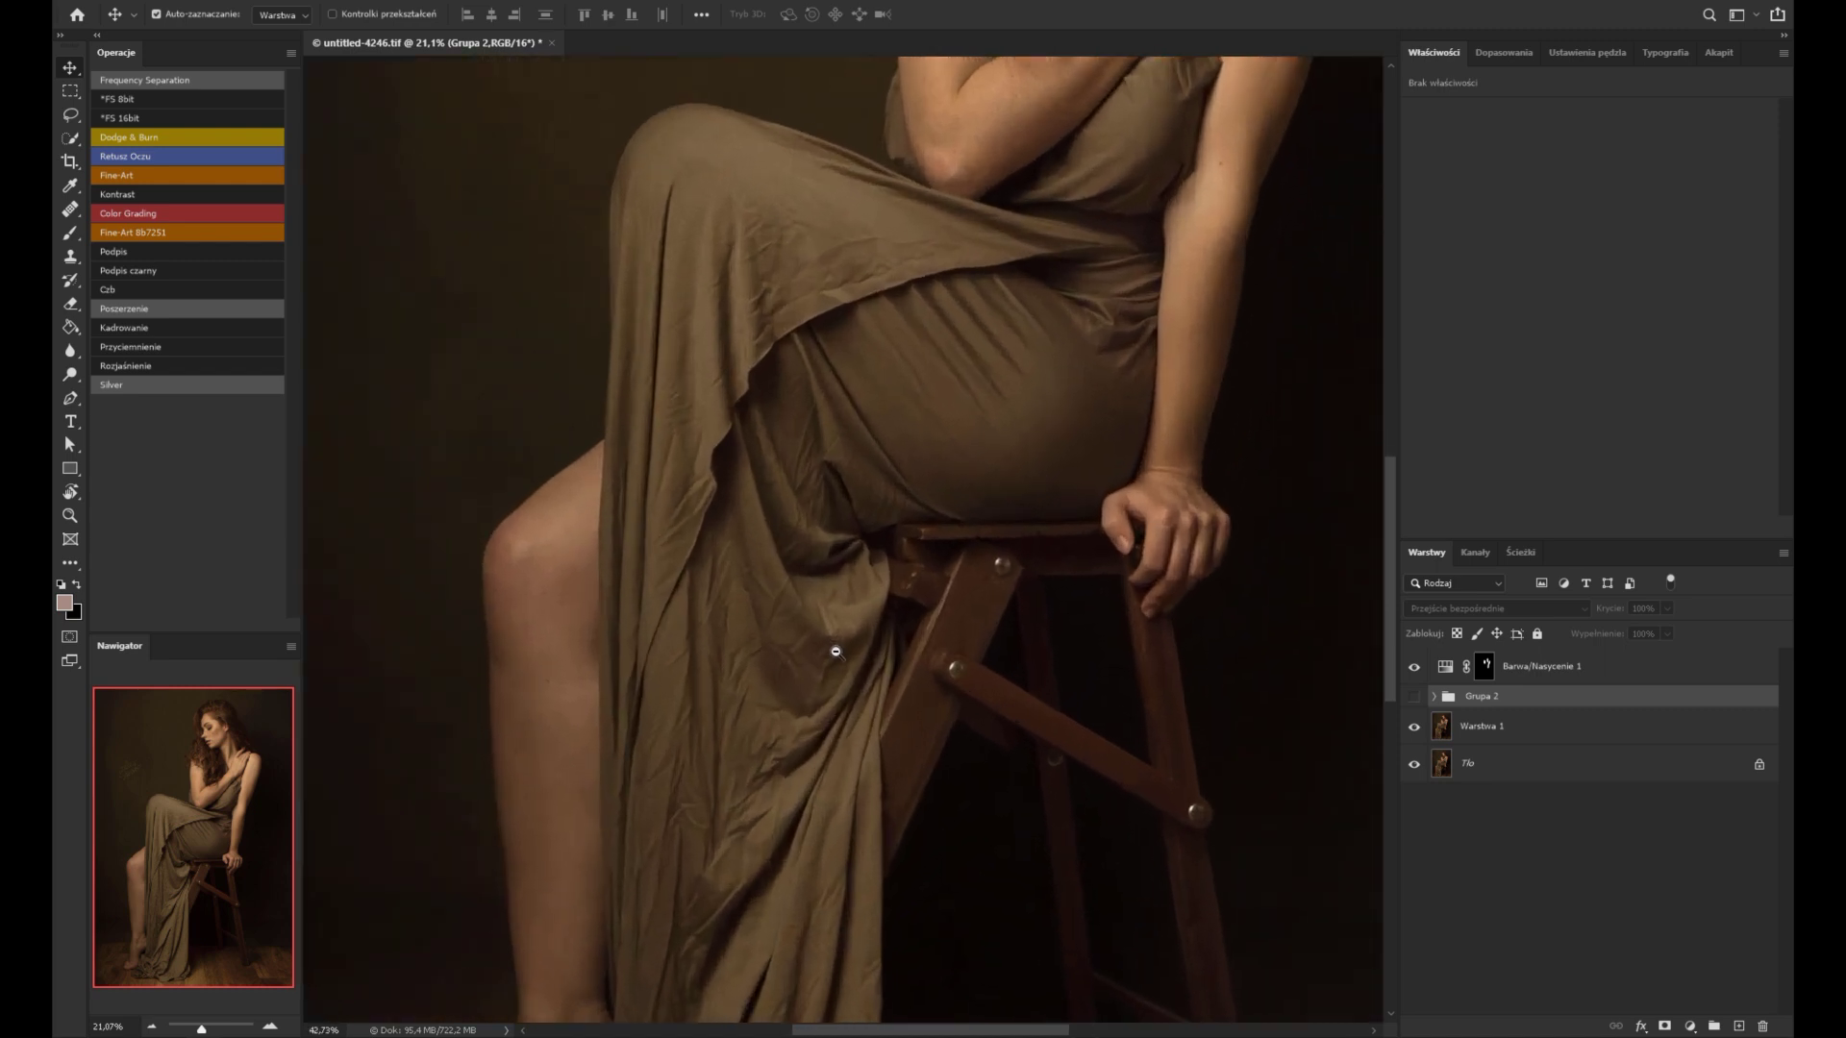
Step: Zoom in on the dress folds around the feet, knee and stool seat
mouse_move(786, 681)
left_mouse_down()
mouse_move(861, 647)
mouse_move(927, 325)
left_mouse_up()
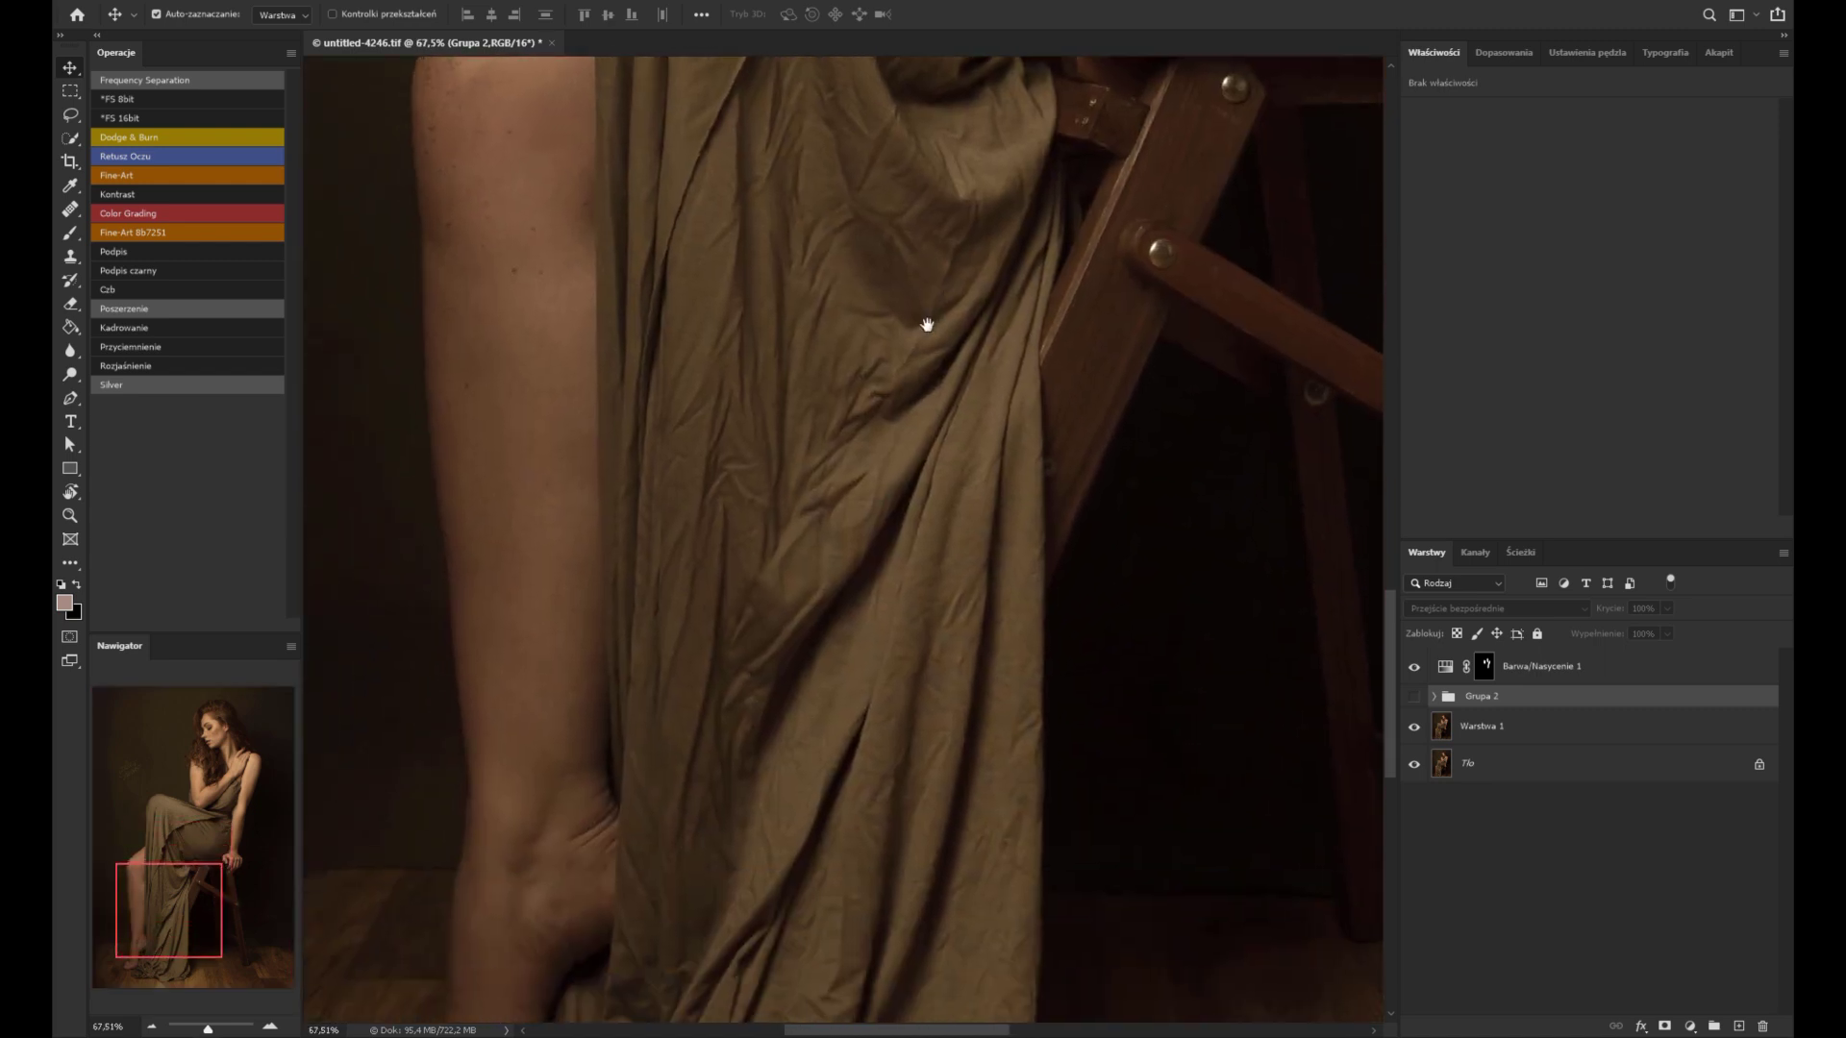
left_click_drag(958, 572, 948, 379)
left_click_drag(948, 289, 938, 538)
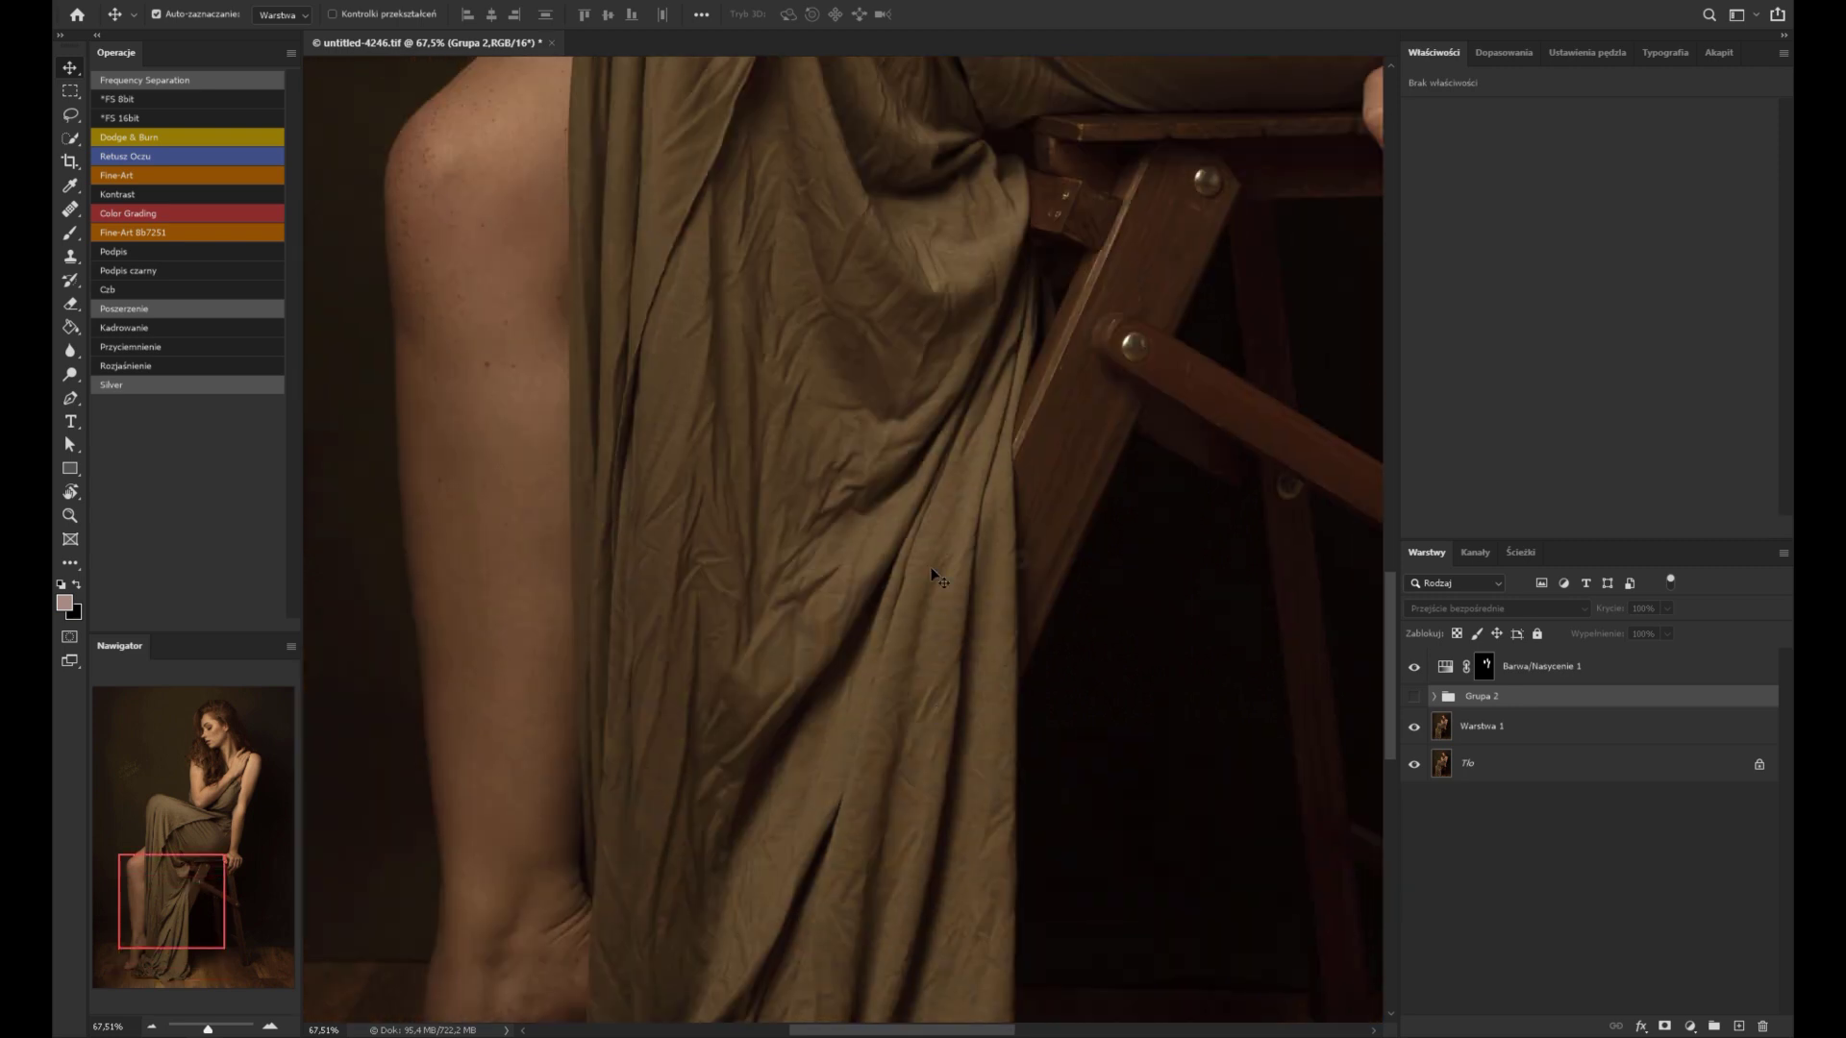
left_click_drag(938, 467, 926, 763)
scroll(1064, 580, "down", 3)
scroll(980, 606, "down", 3)
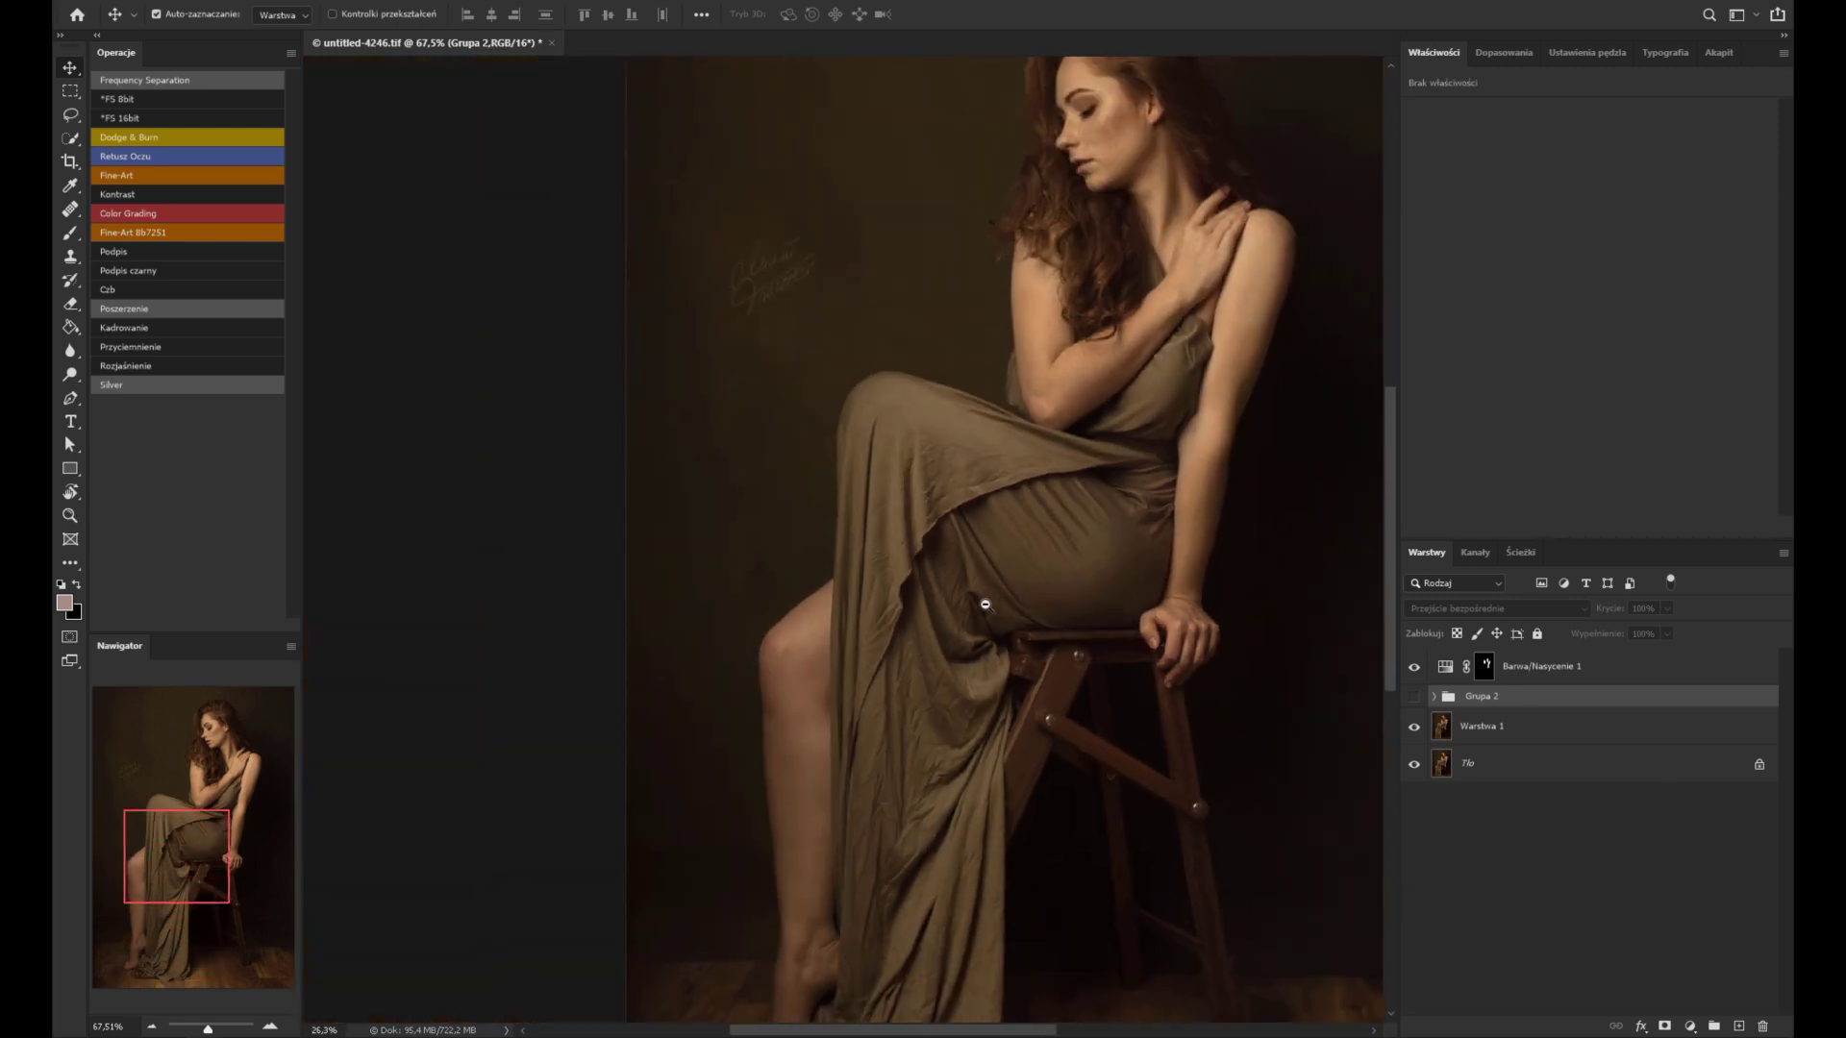
scroll(963, 602, "down", 2)
scroll(962, 602, "down", 1)
scroll(963, 602, "down", 1)
scroll(963, 602, "down", 1)
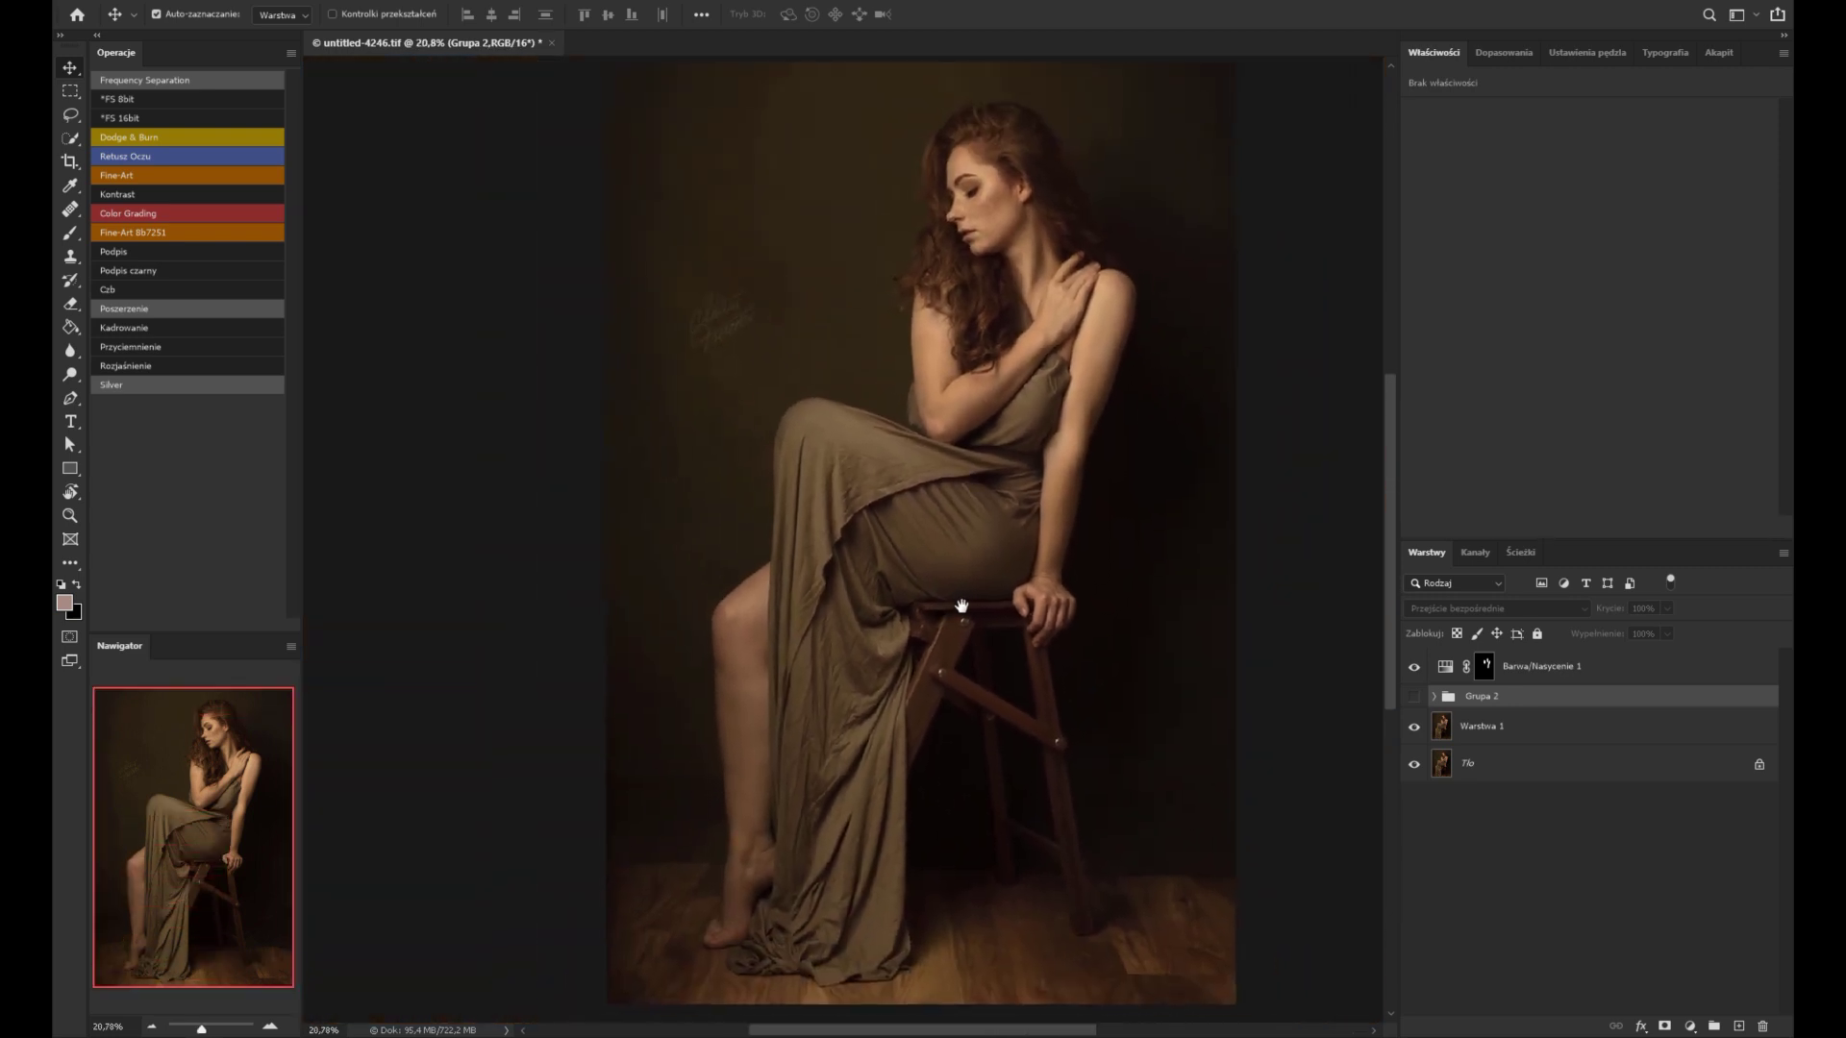
Step: Show Grupa 2 and inspect the retouched upper dress and hand
left_click(1415, 698)
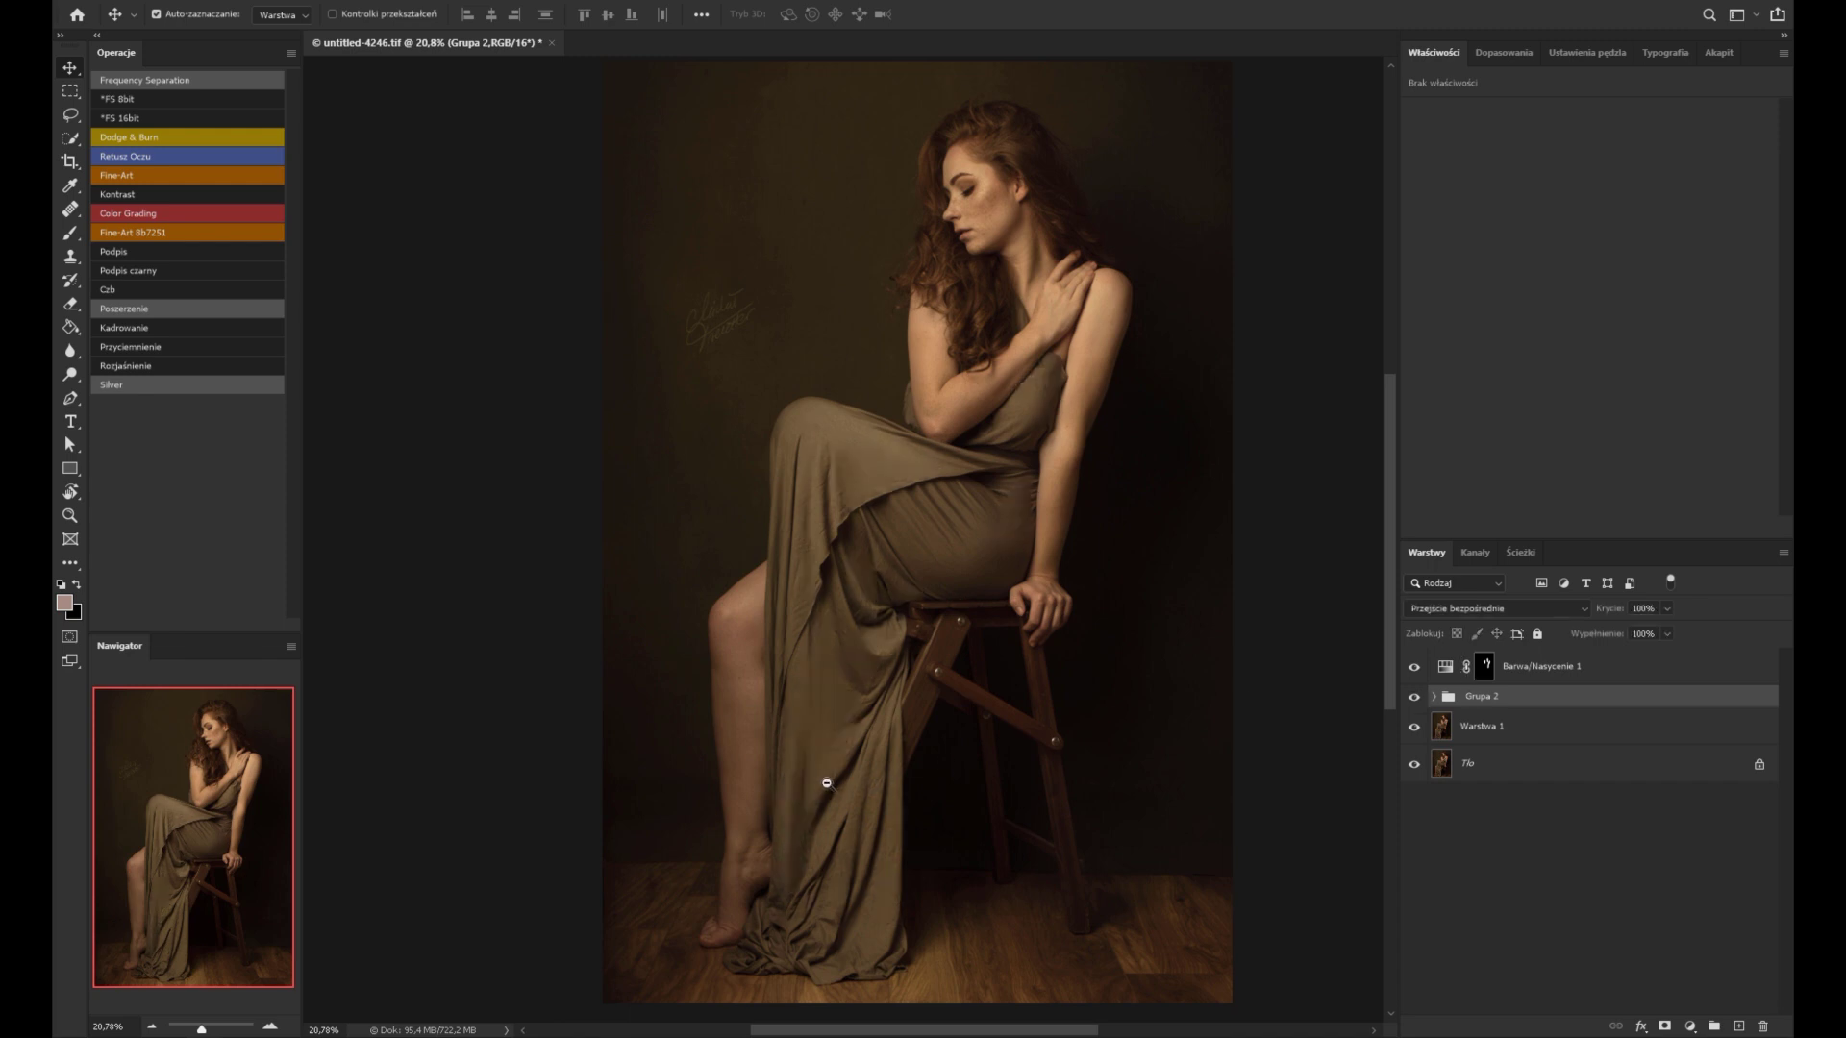
scroll(827, 784, "up", 3)
scroll(907, 750, "up", 2)
scroll(1063, 647, "up", 1)
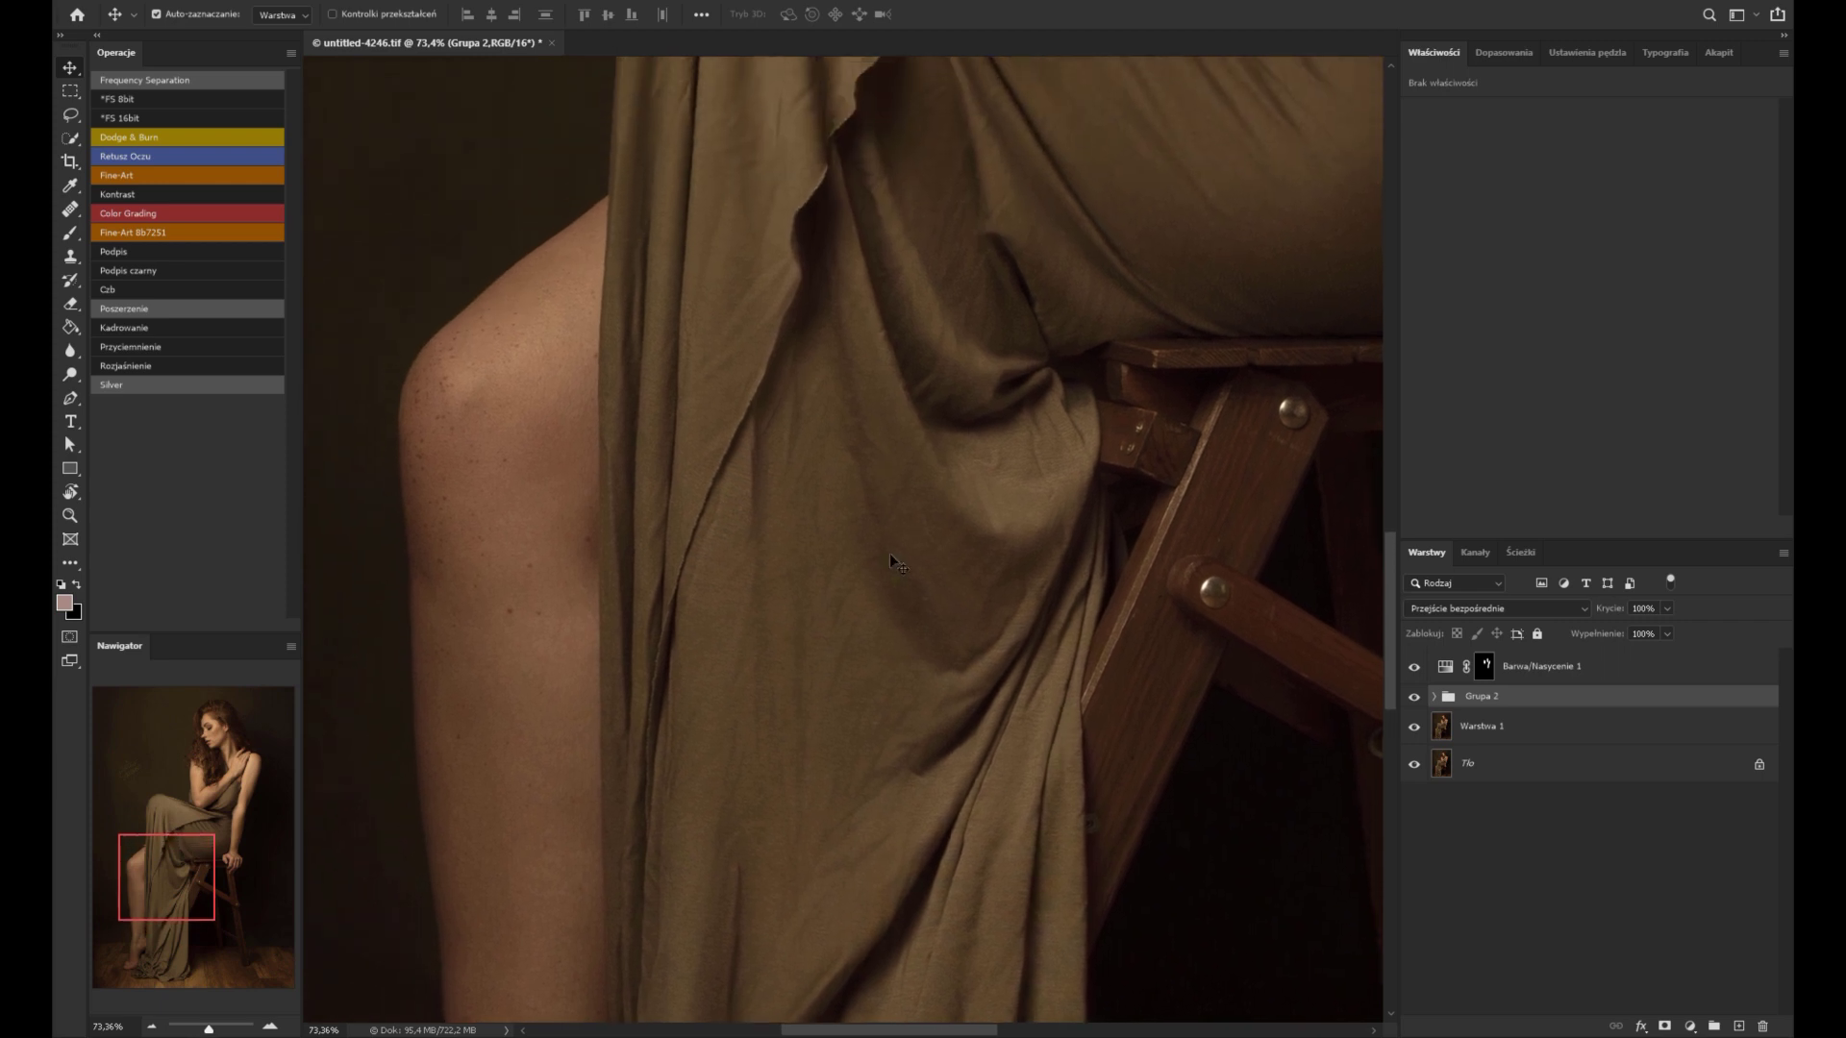
scroll(890, 597, "up", 2)
scroll(896, 618, "up", 2)
scroll(899, 673, "up", 2)
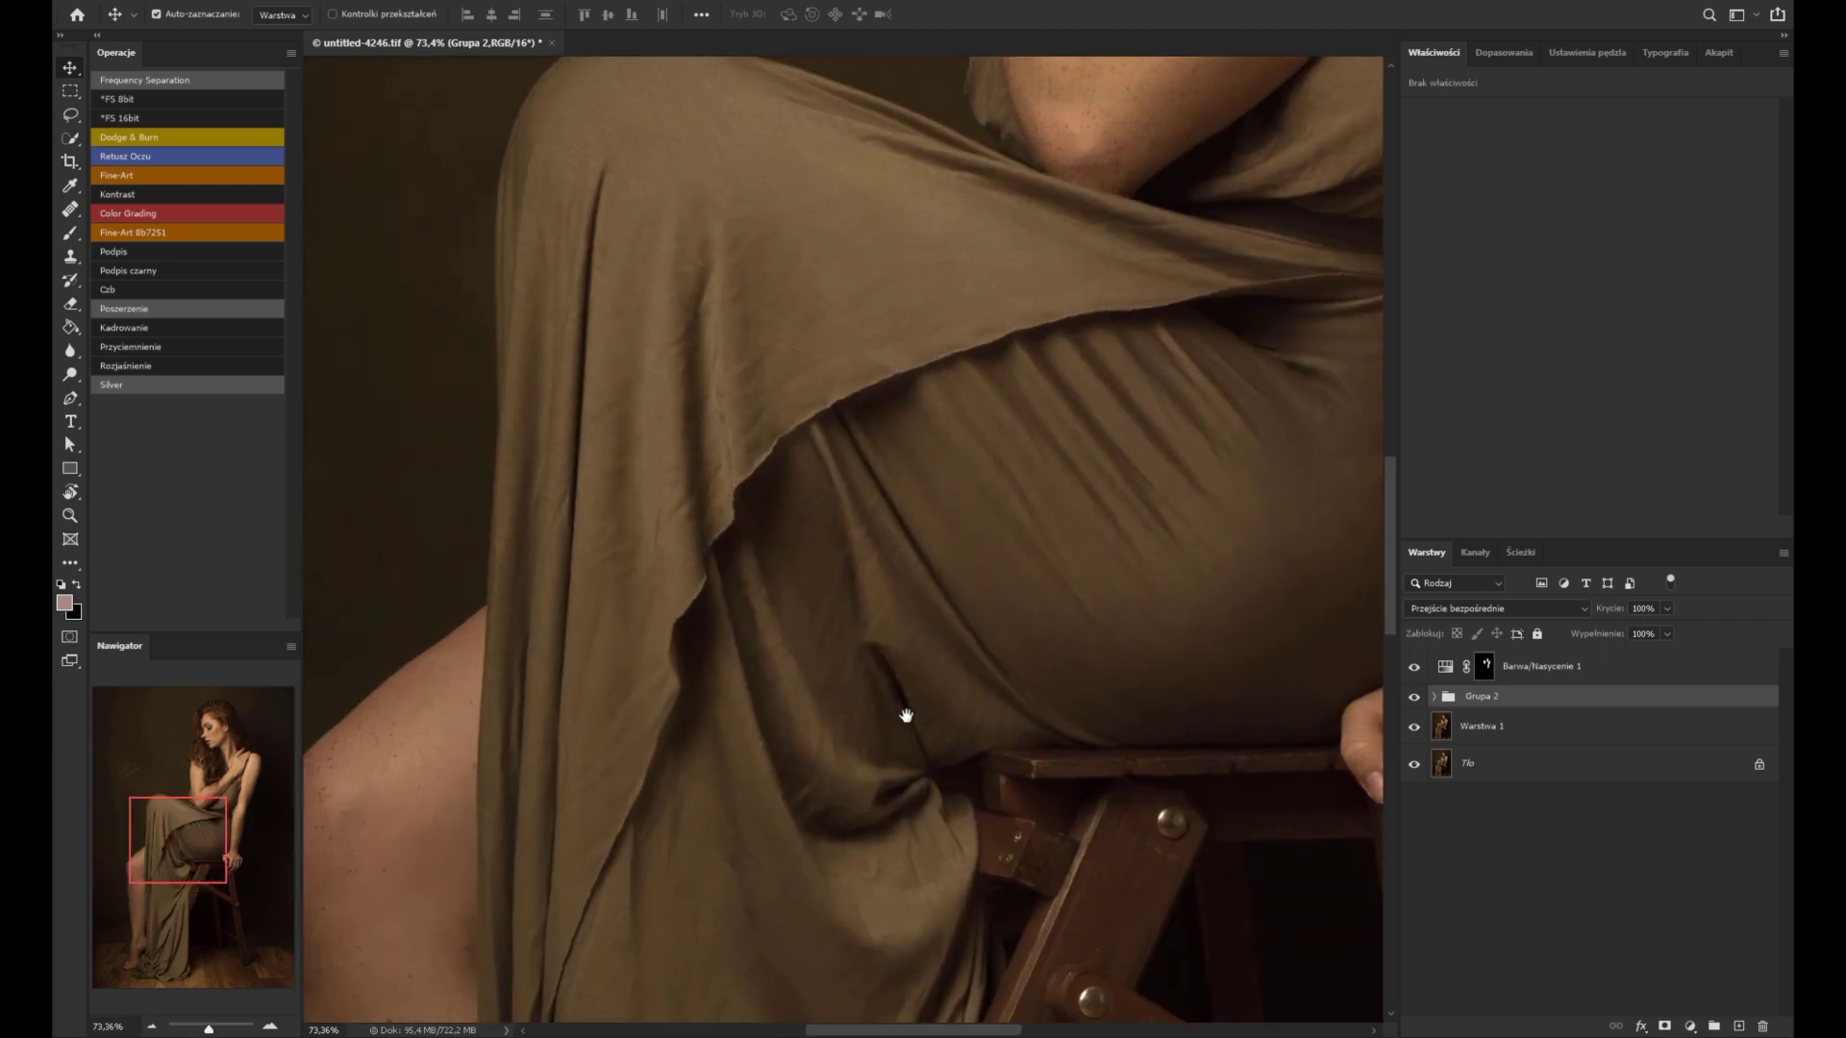
scroll(903, 709, "up", 2)
scroll(937, 761, "down", 2)
scroll(927, 741, "down", 1)
left_click_drag(952, 787, 838, 580)
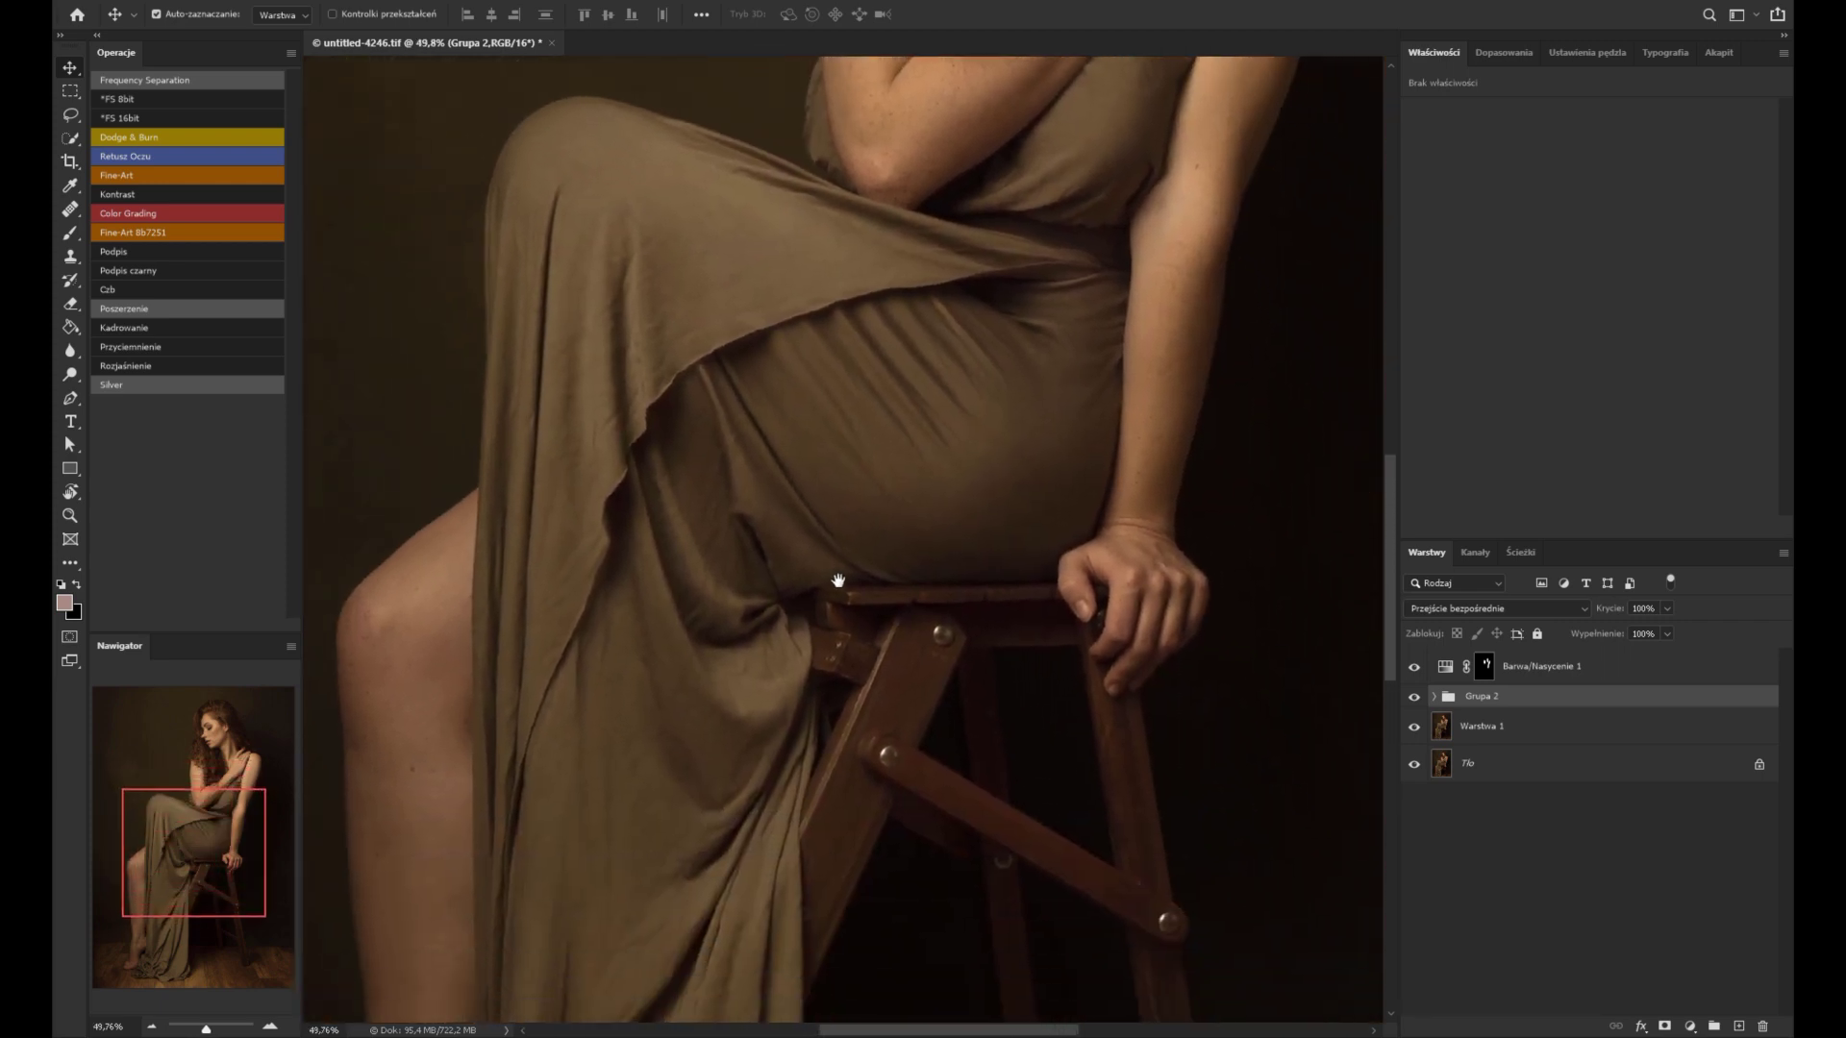
scroll(912, 619, "down", 2)
scroll(923, 577, "down", 1)
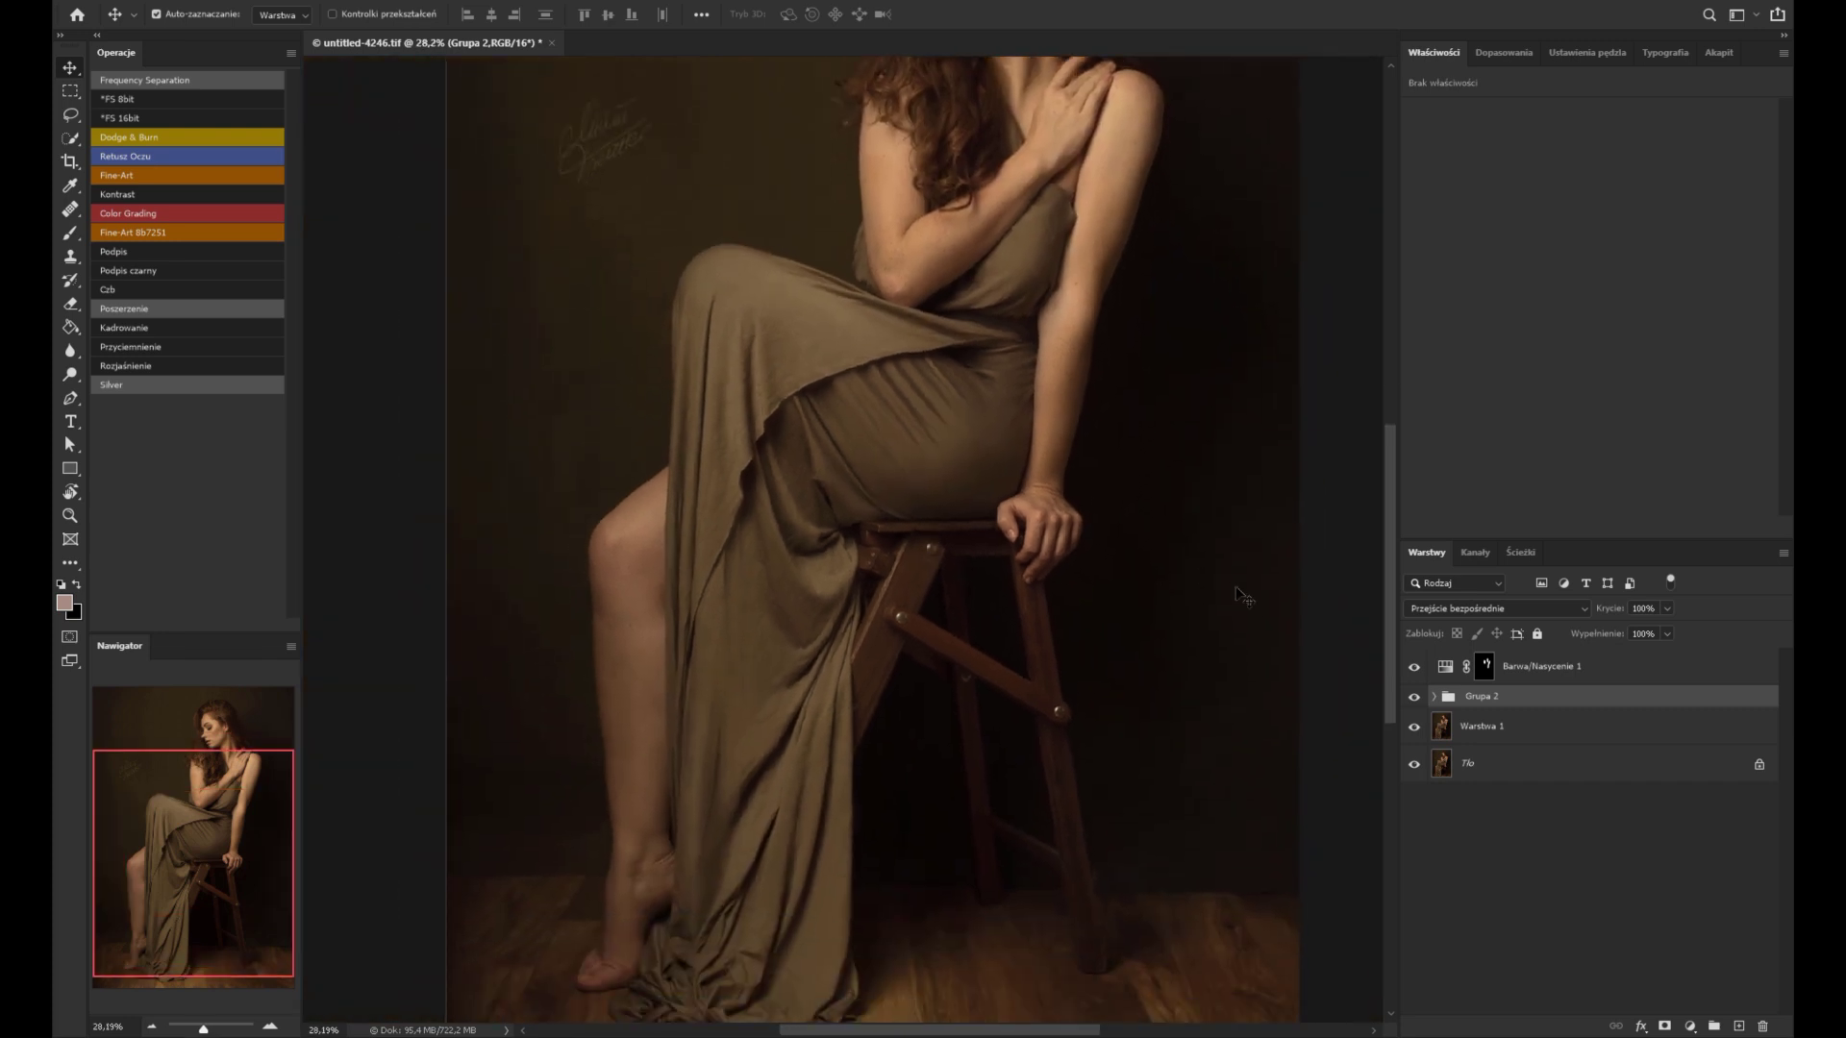
scroll(1096, 596, "down", 1)
Step: Toggle Grupa 2 off and on for a before/after comparison, leaving it visible
left_click(1413, 697)
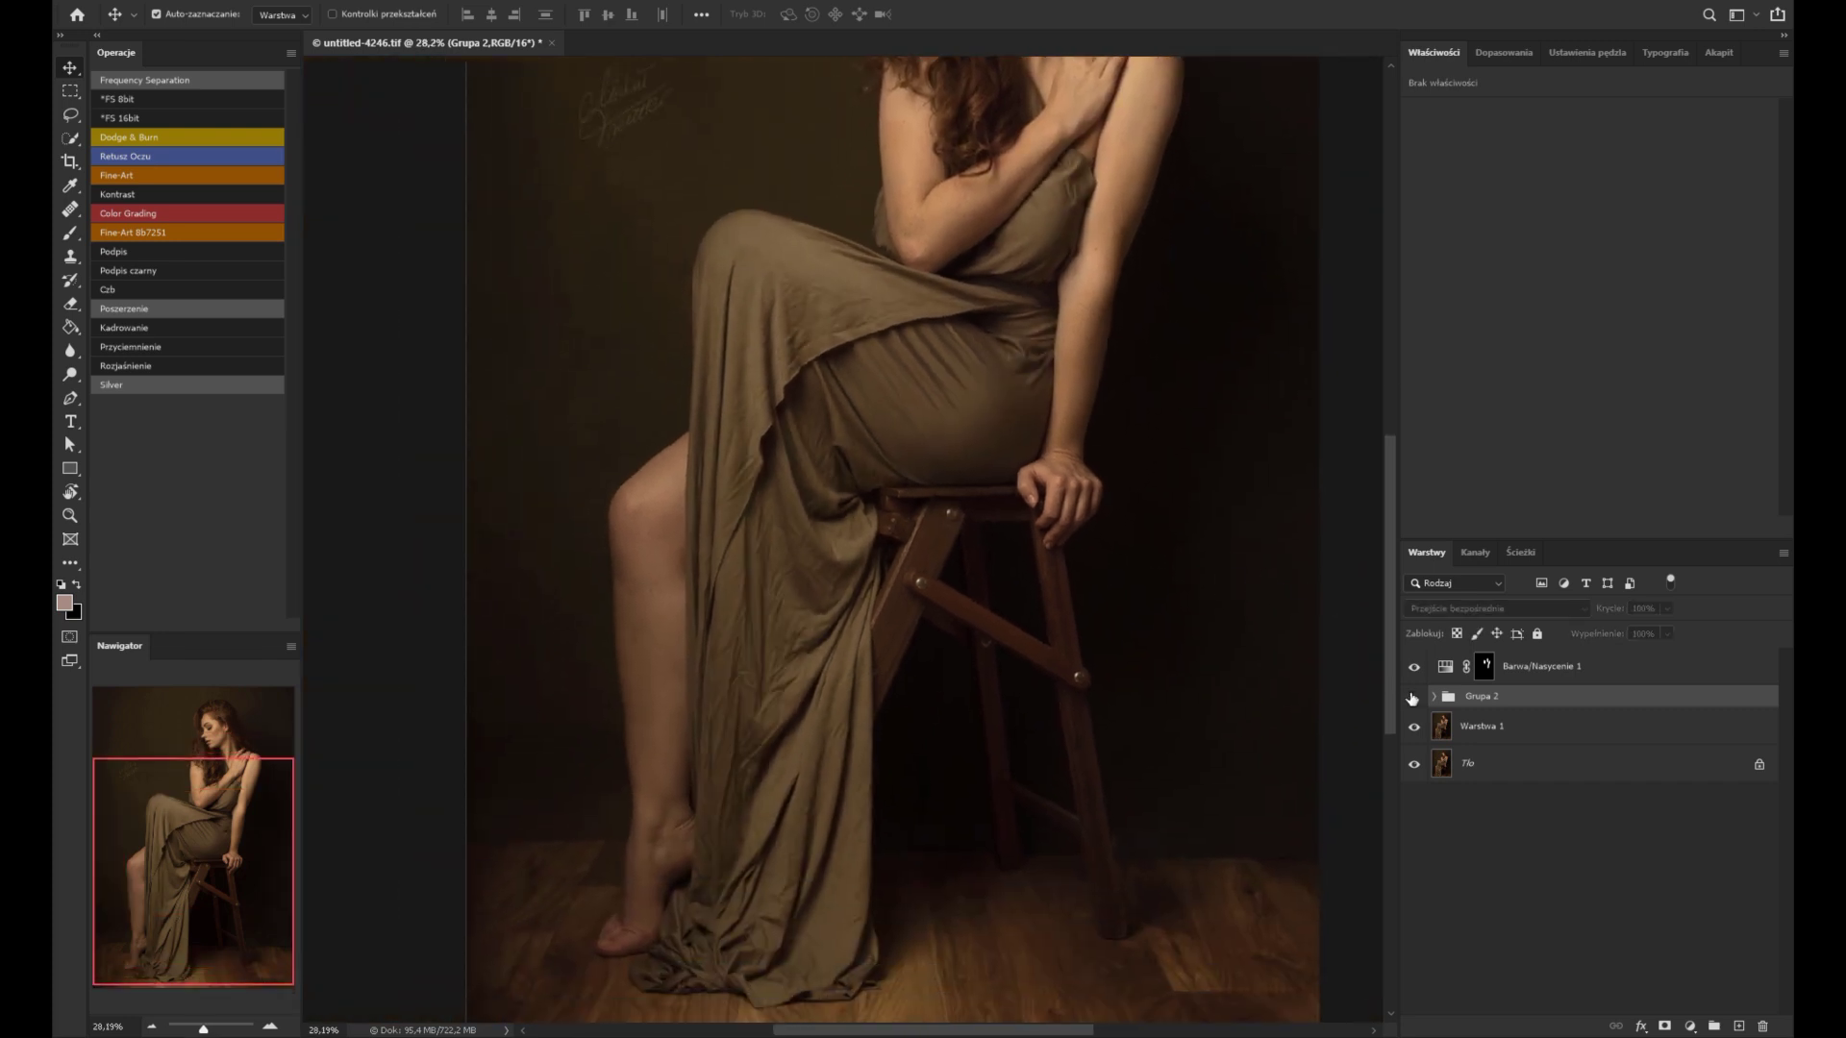
left_click(1413, 697)
left_click(1412, 697)
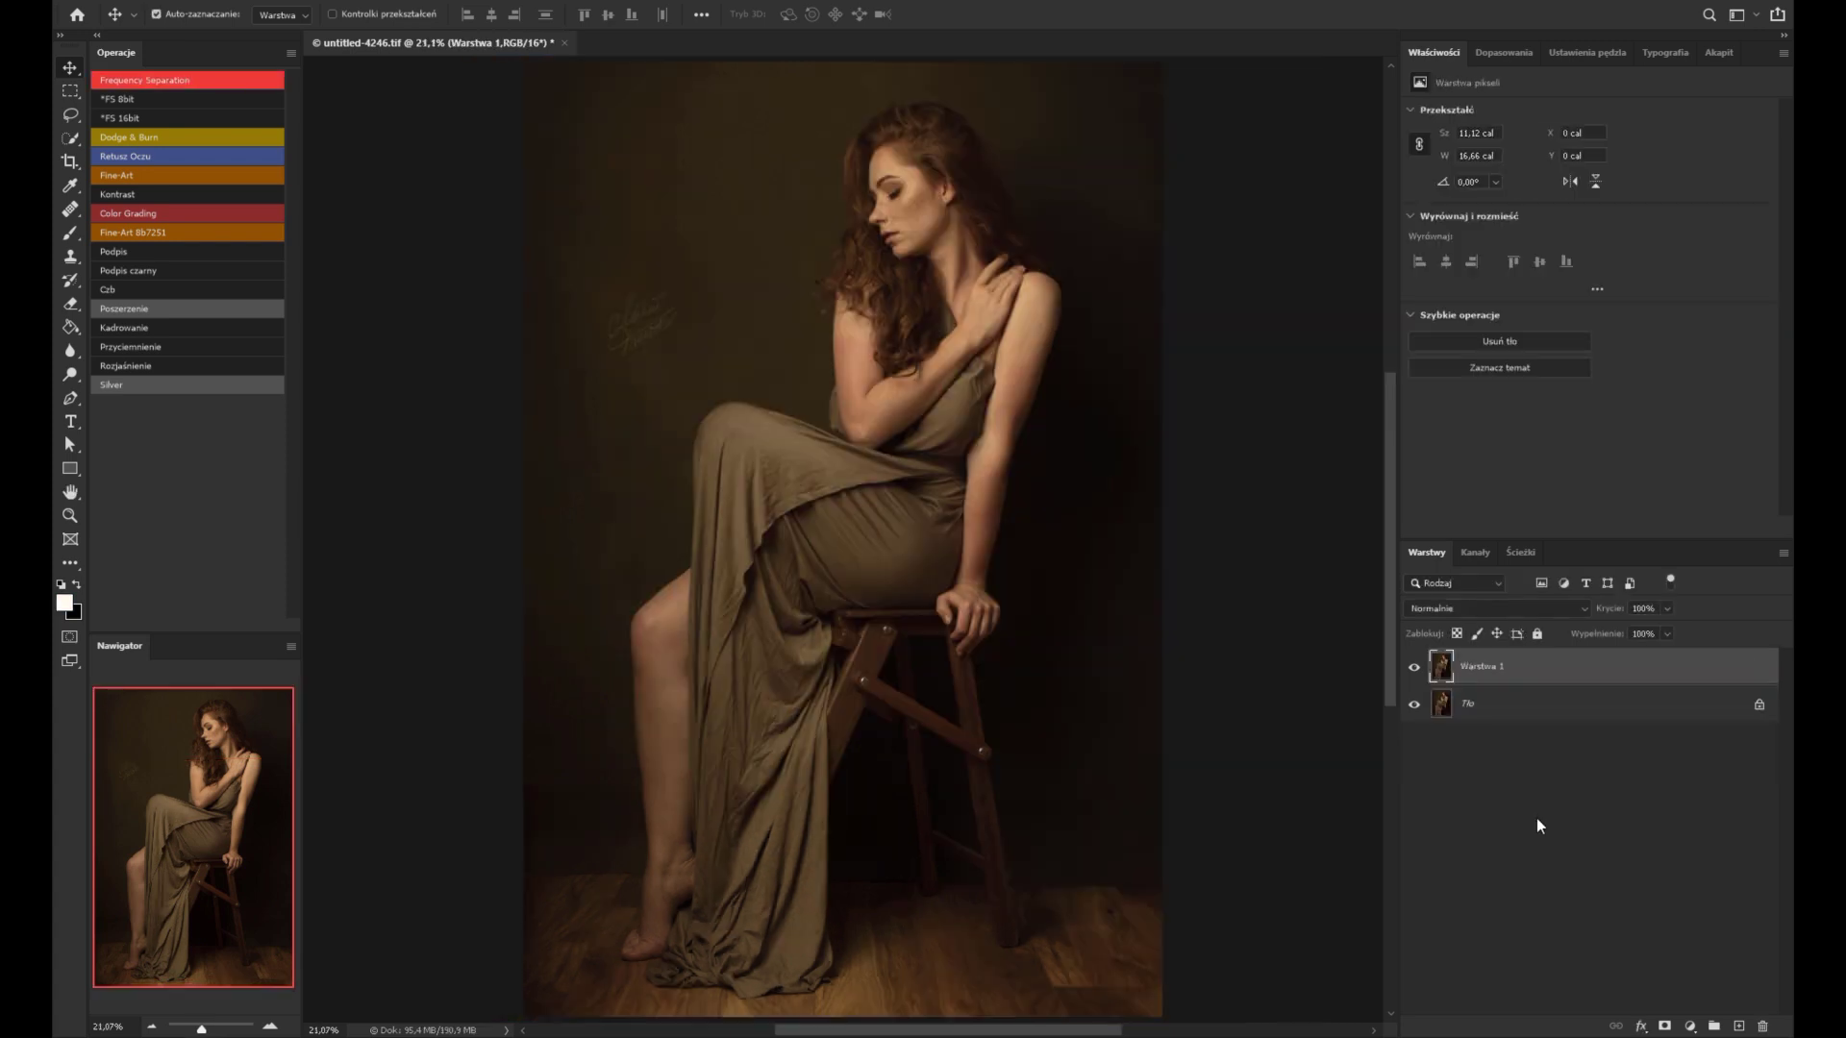
Step: Play the Frequency Separation action and set the Low Color Median radius to 6 pixels
left_click(142, 82)
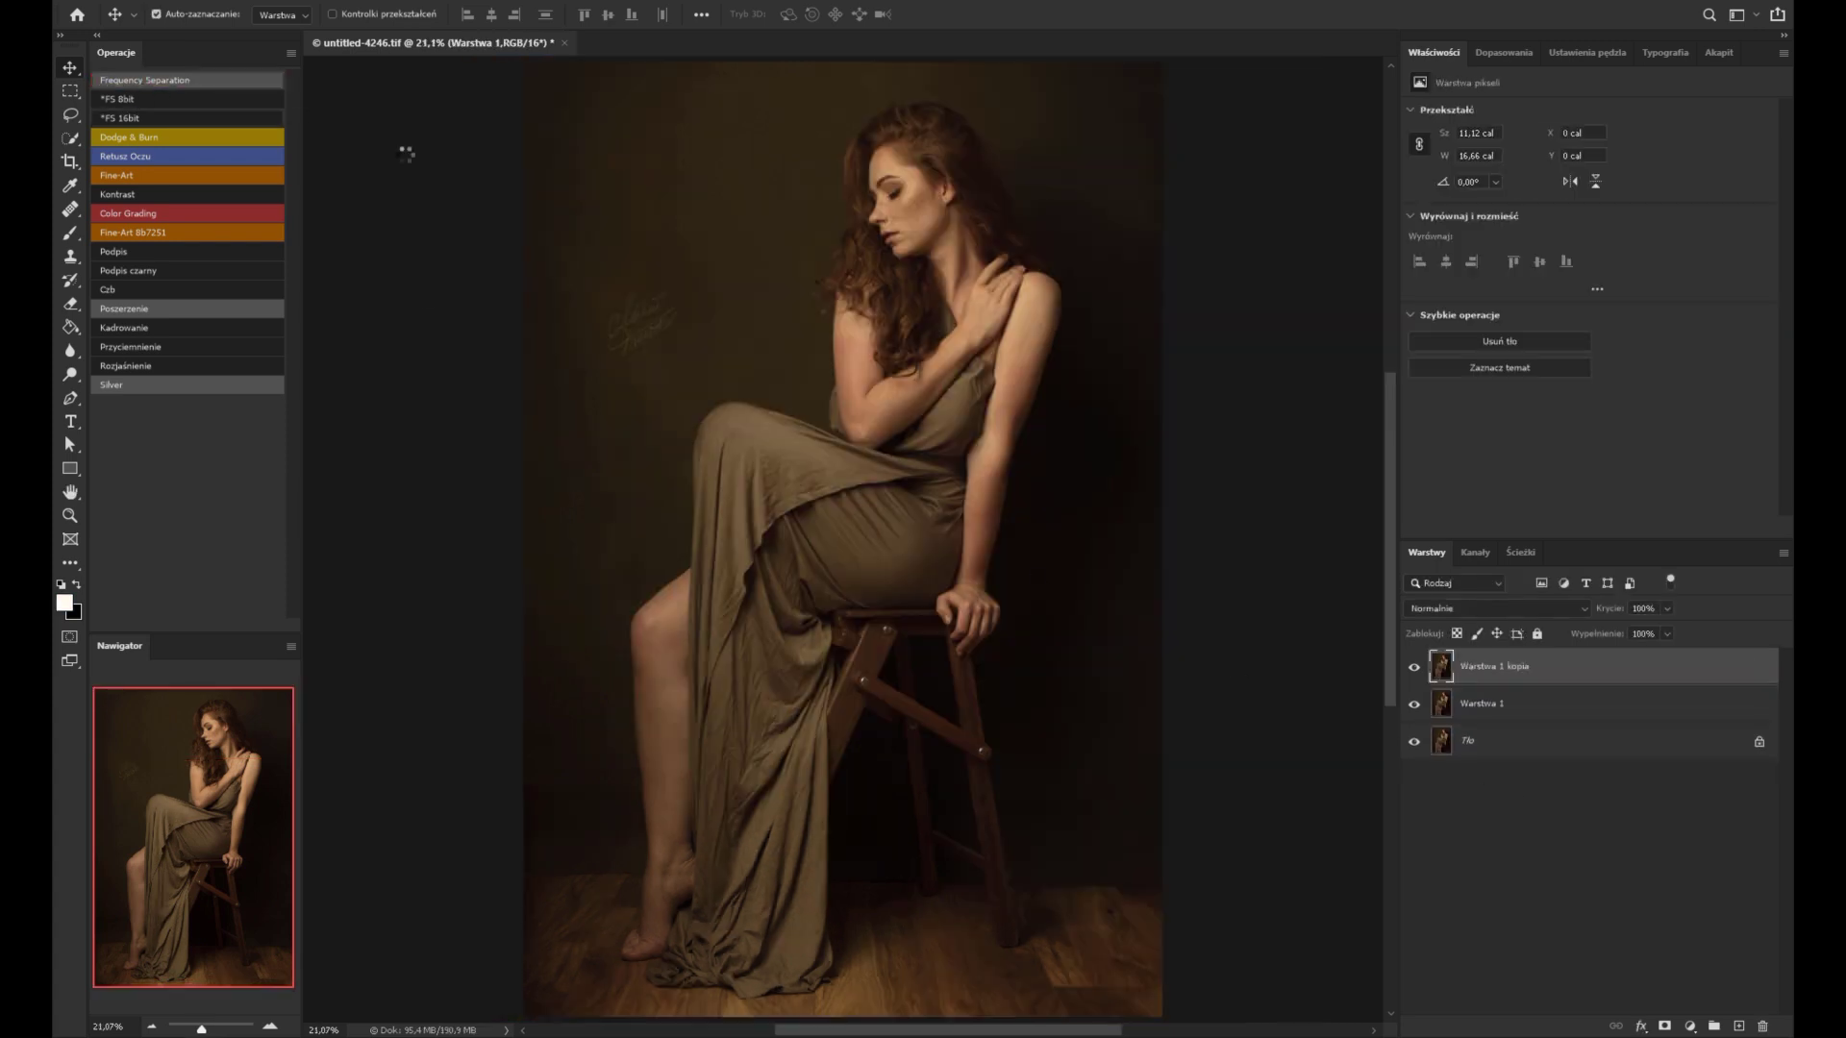
scroll(730, 760, "up", 3)
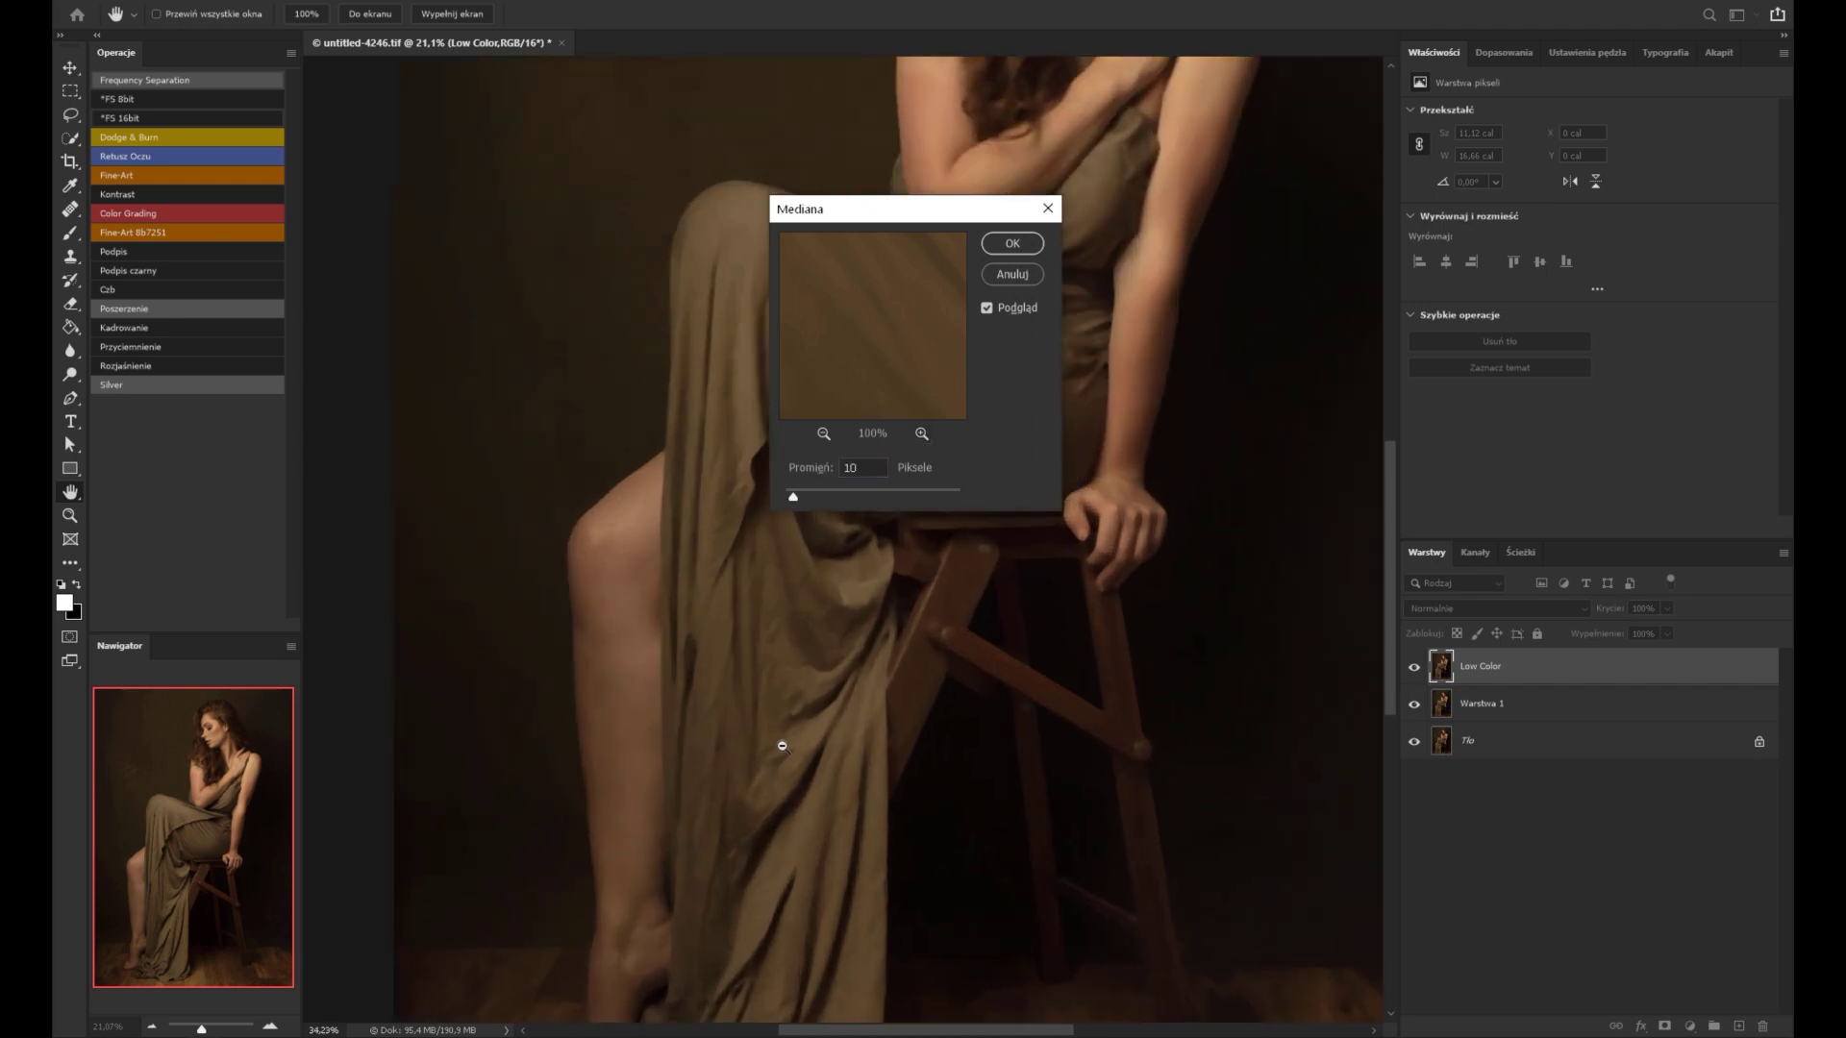
scroll(783, 742, "up", 3)
scroll(816, 734, "up", 3)
scroll(845, 735, "up", 3)
left_click_drag(794, 497, 790, 497)
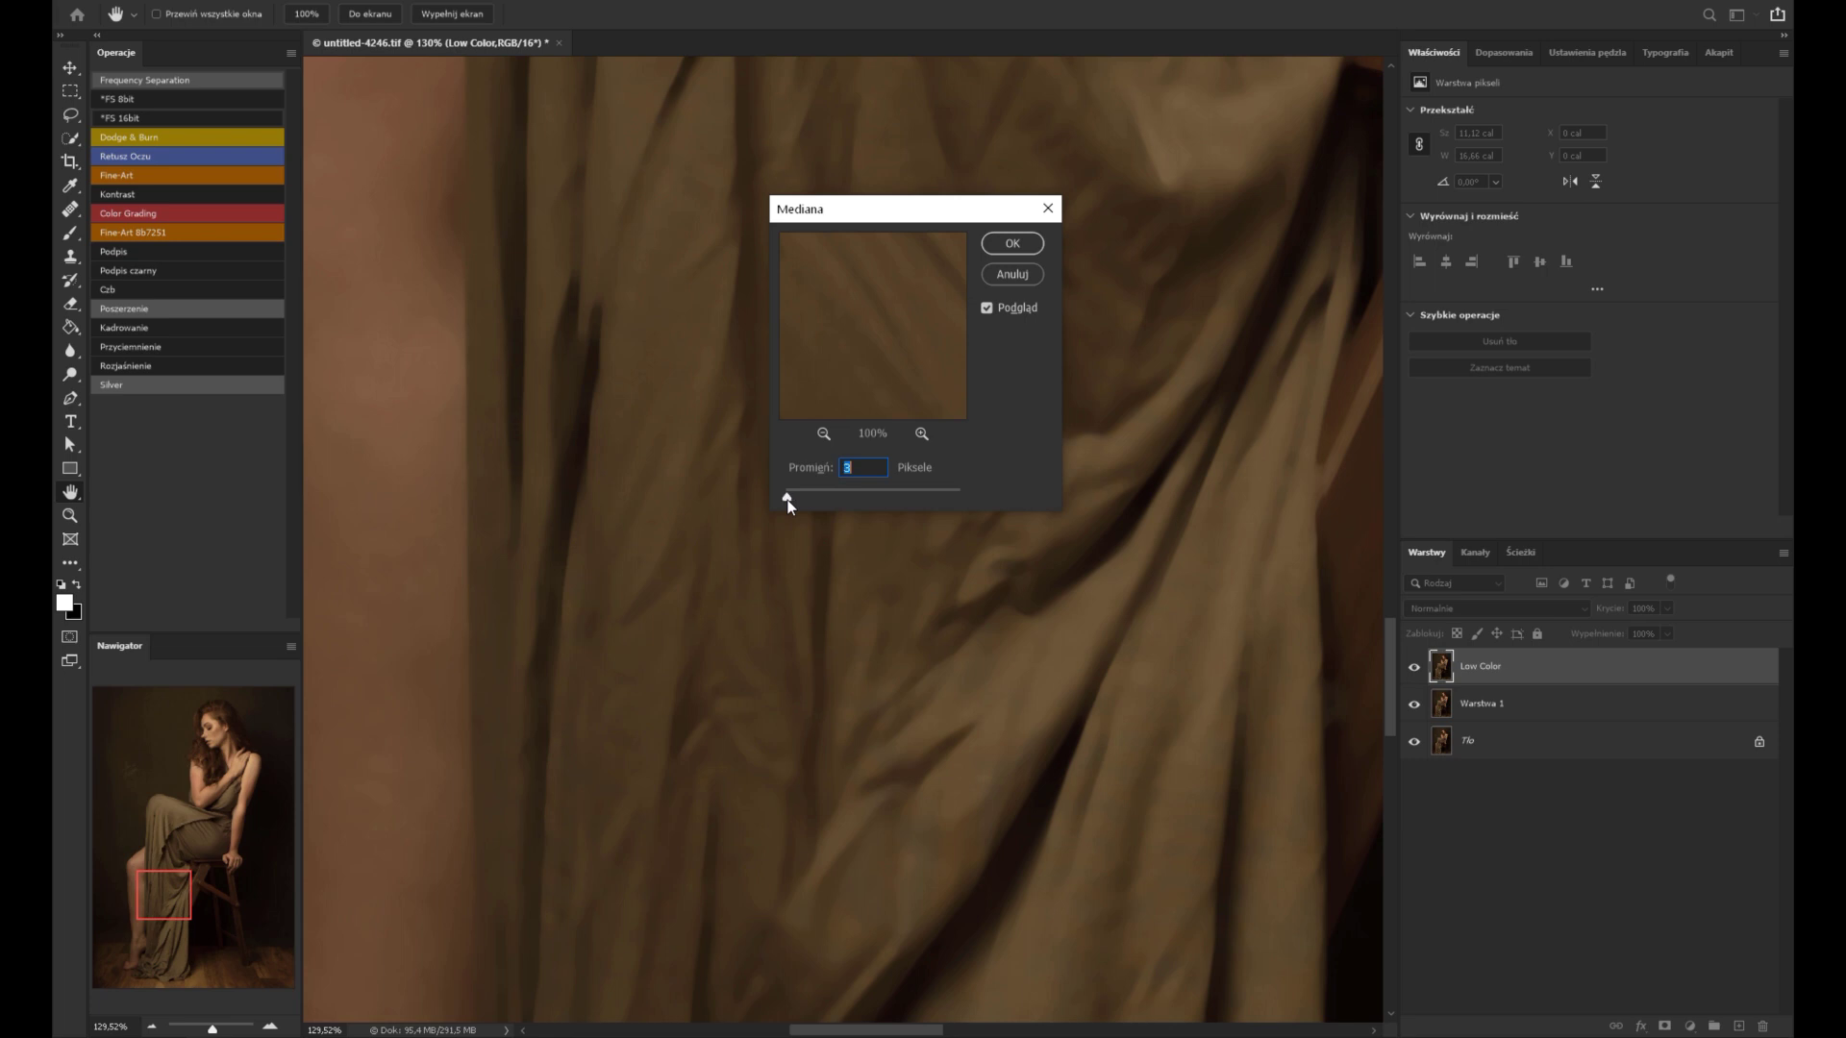
key("Up")
Step: Apply the Median blur, select Warstwa 2, sample a brown and set brush Flow to 5%
left_click(1005, 244)
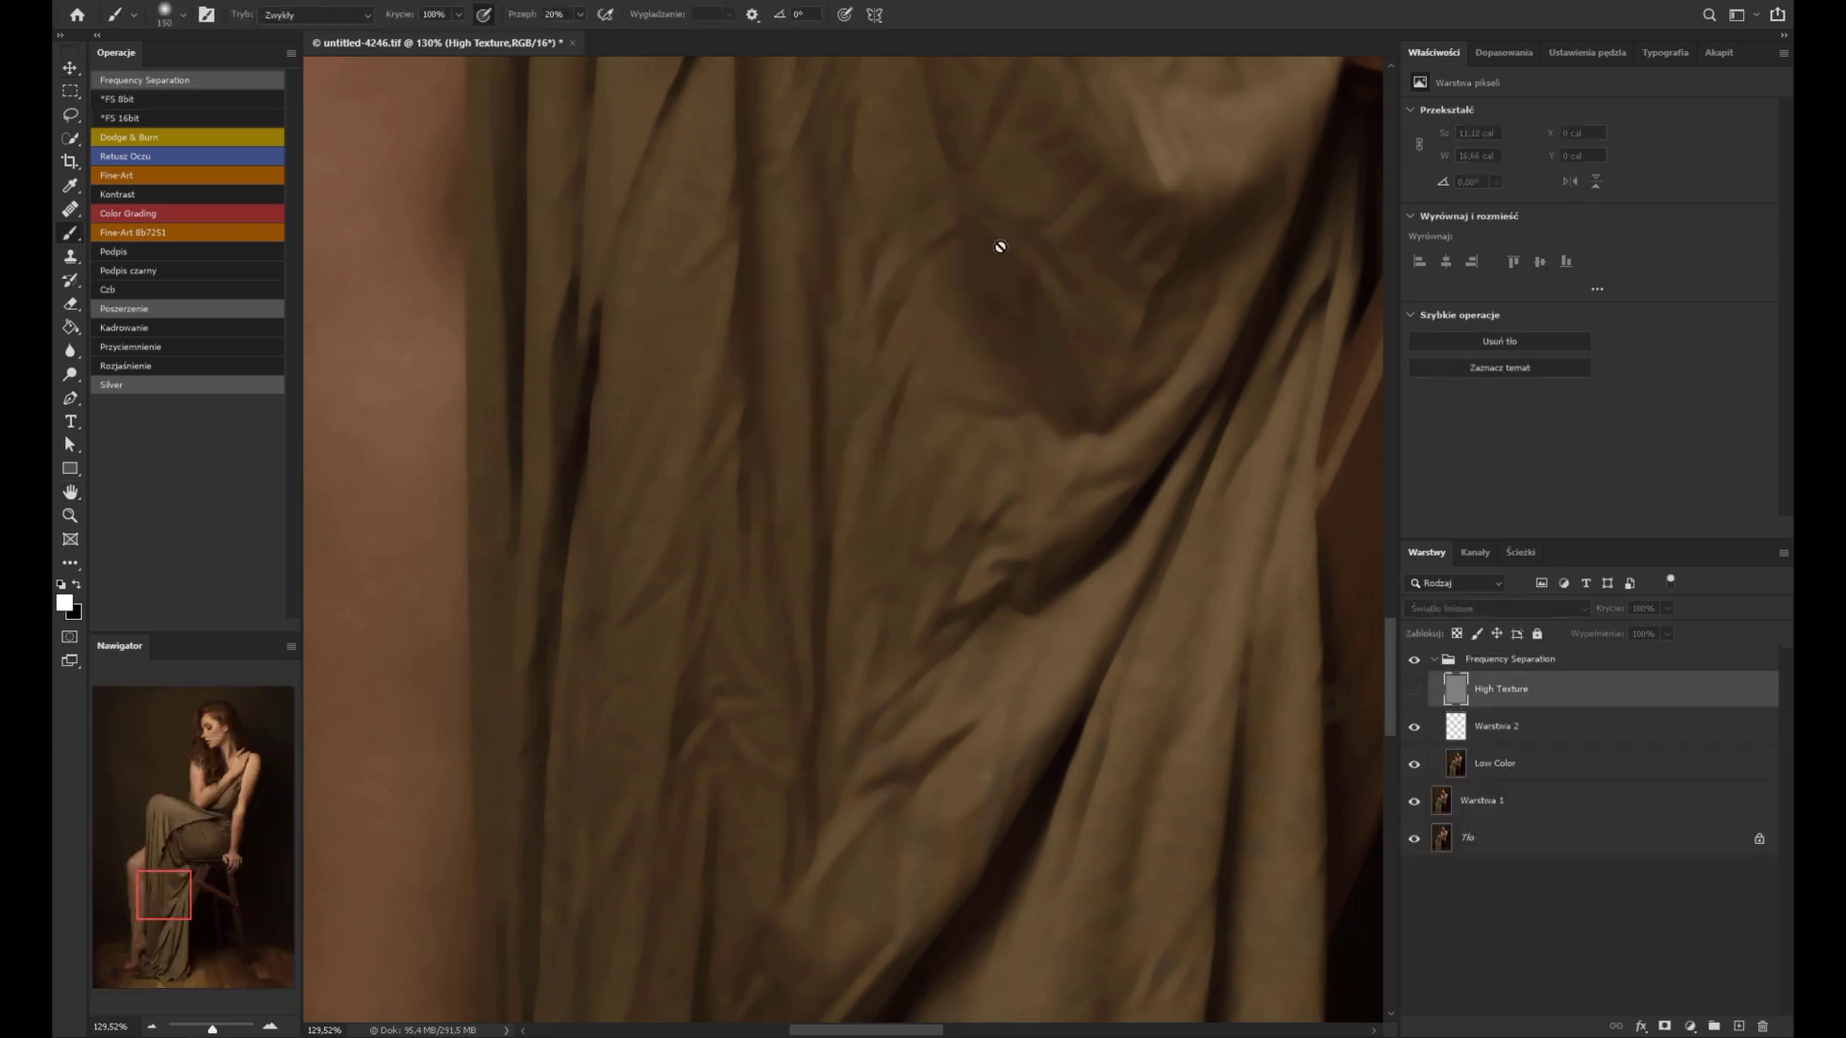
left_click(1536, 725)
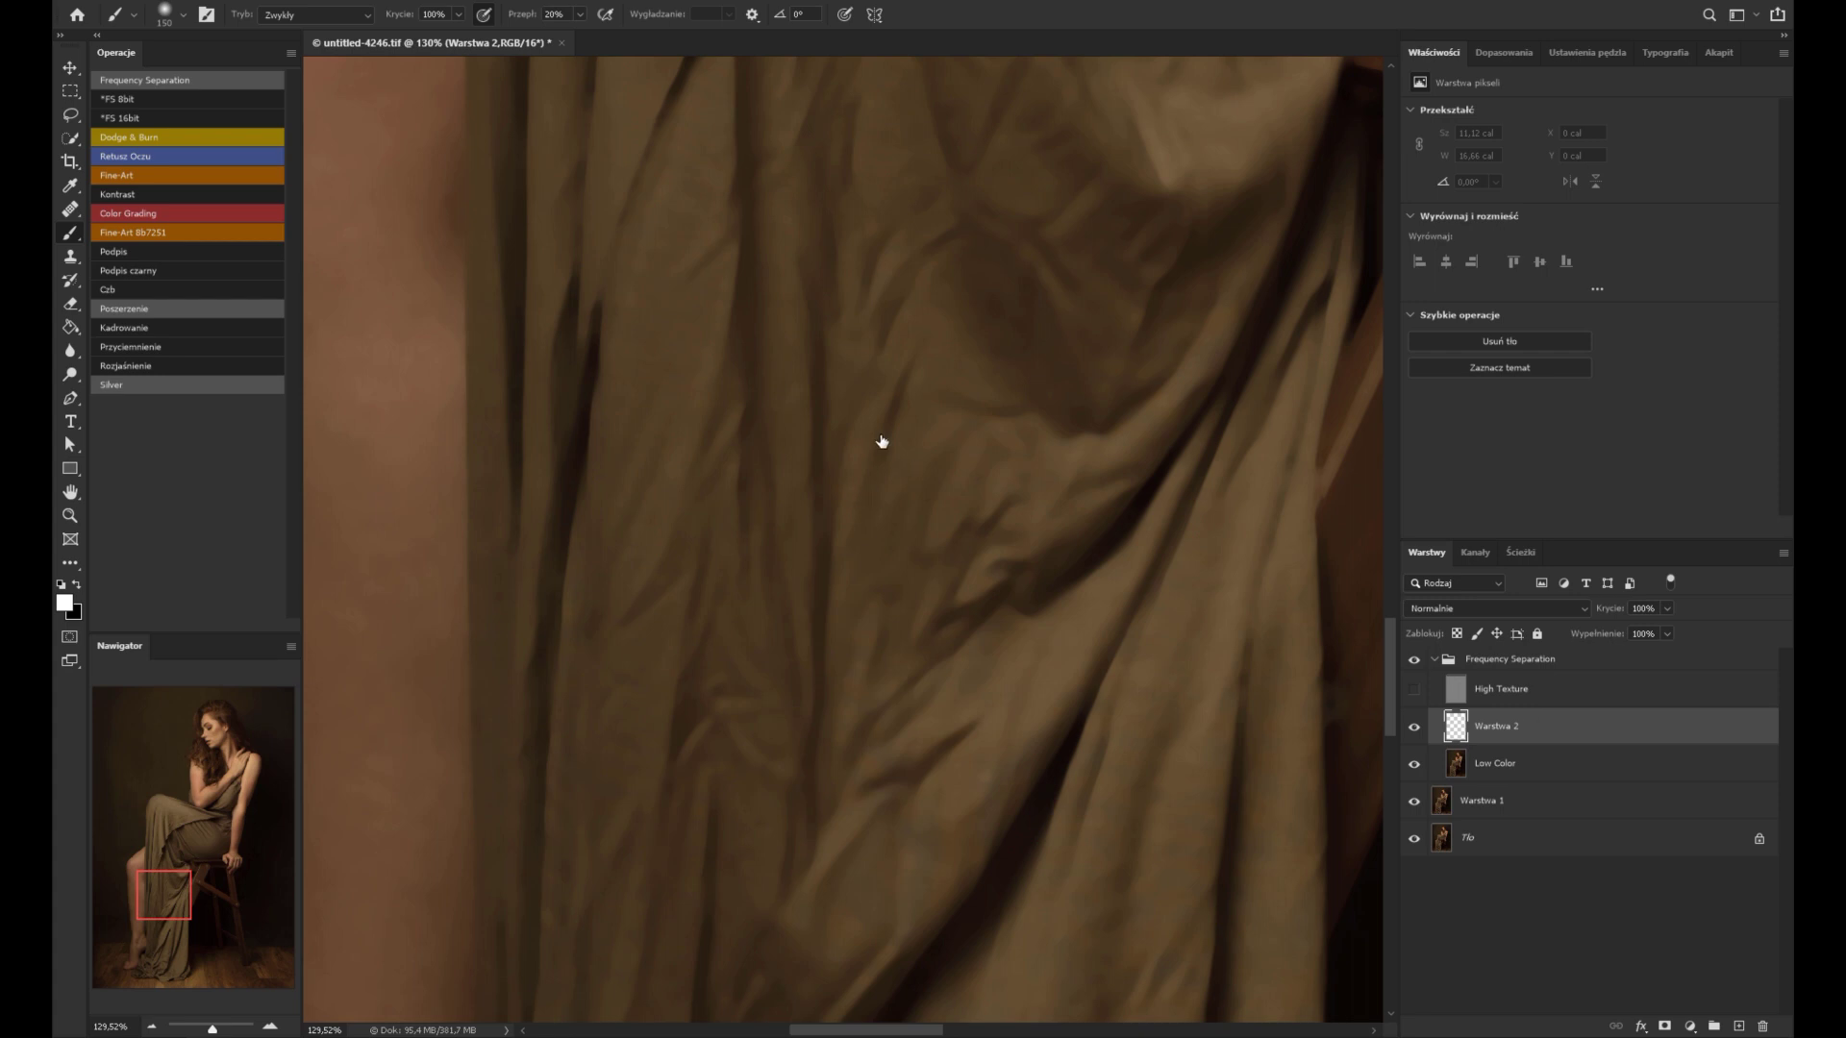
left_click(908, 481, "alt")
key("ctrl+0")
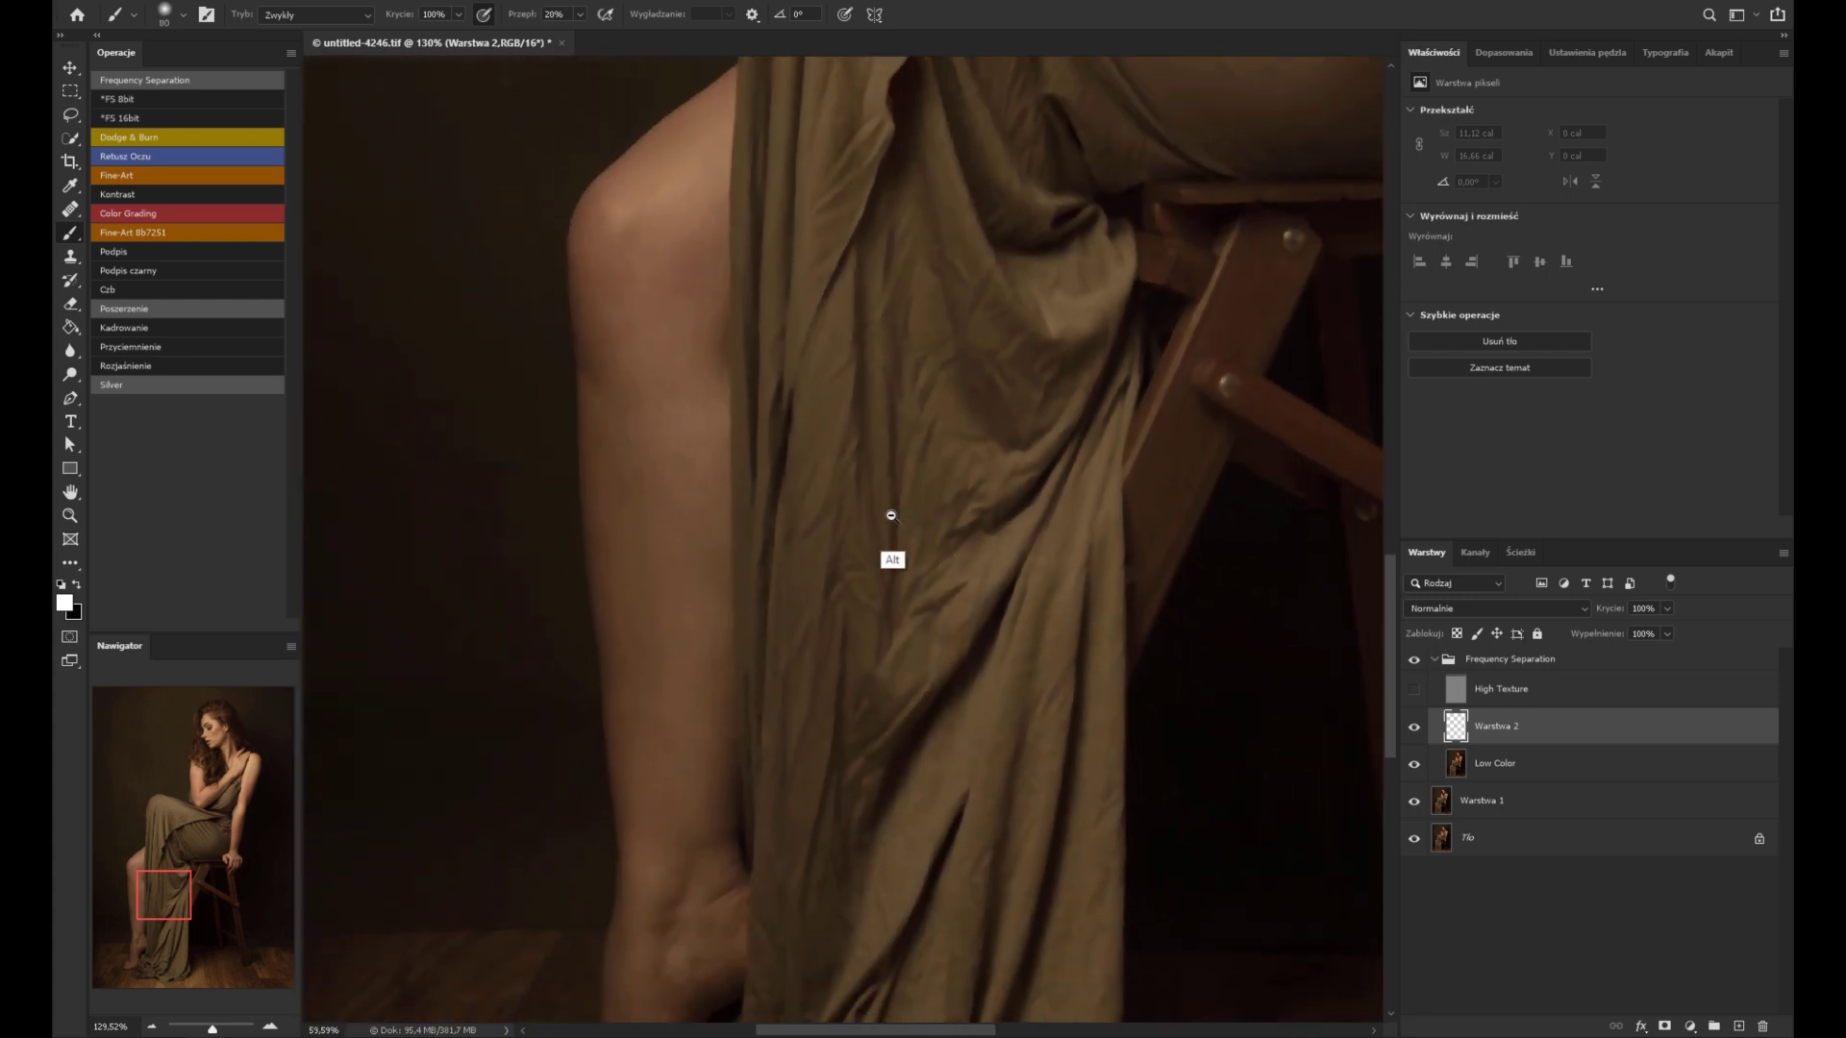
key("shift+0")
key("shift+5")
Step: Paint soft sampled dress tones over the lower drape edge and hem folds
mouse_move(824, 882)
left_mouse_down()
mouse_move(924, 679)
mouse_move(928, 555)
left_mouse_up()
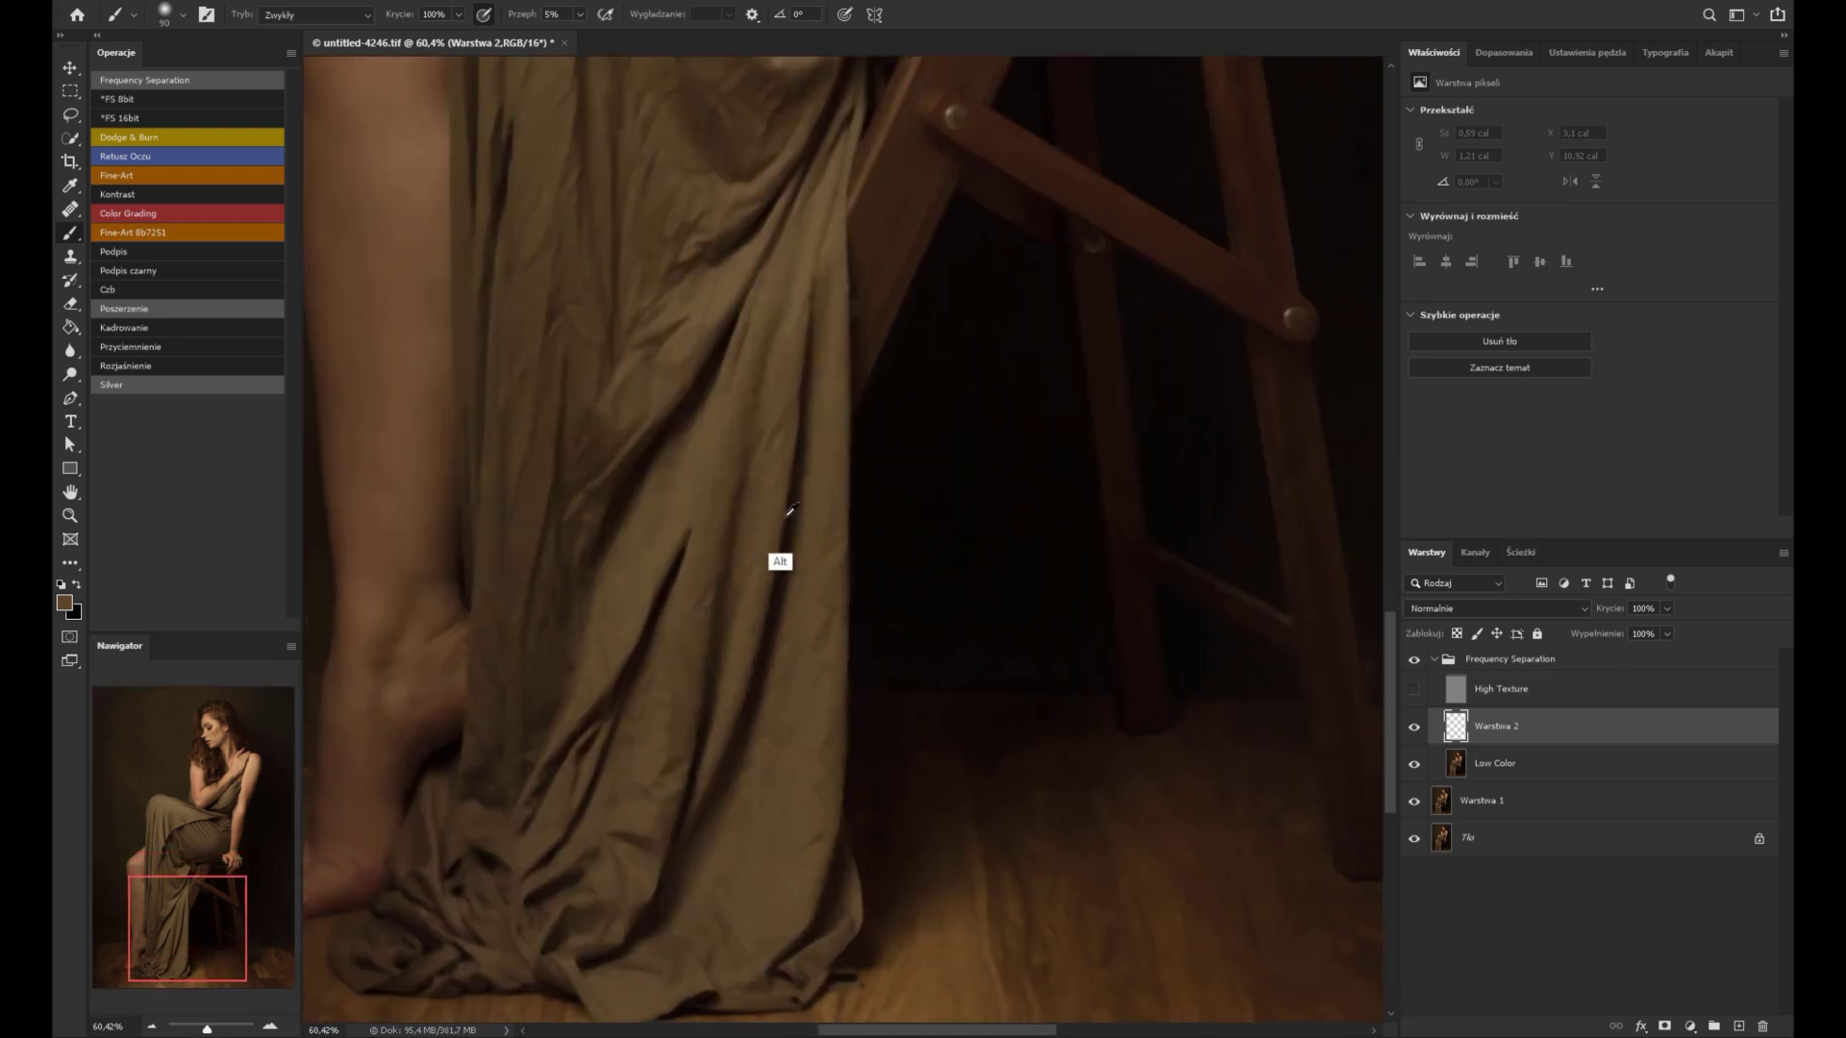
left_click_drag(828, 520, 824, 531)
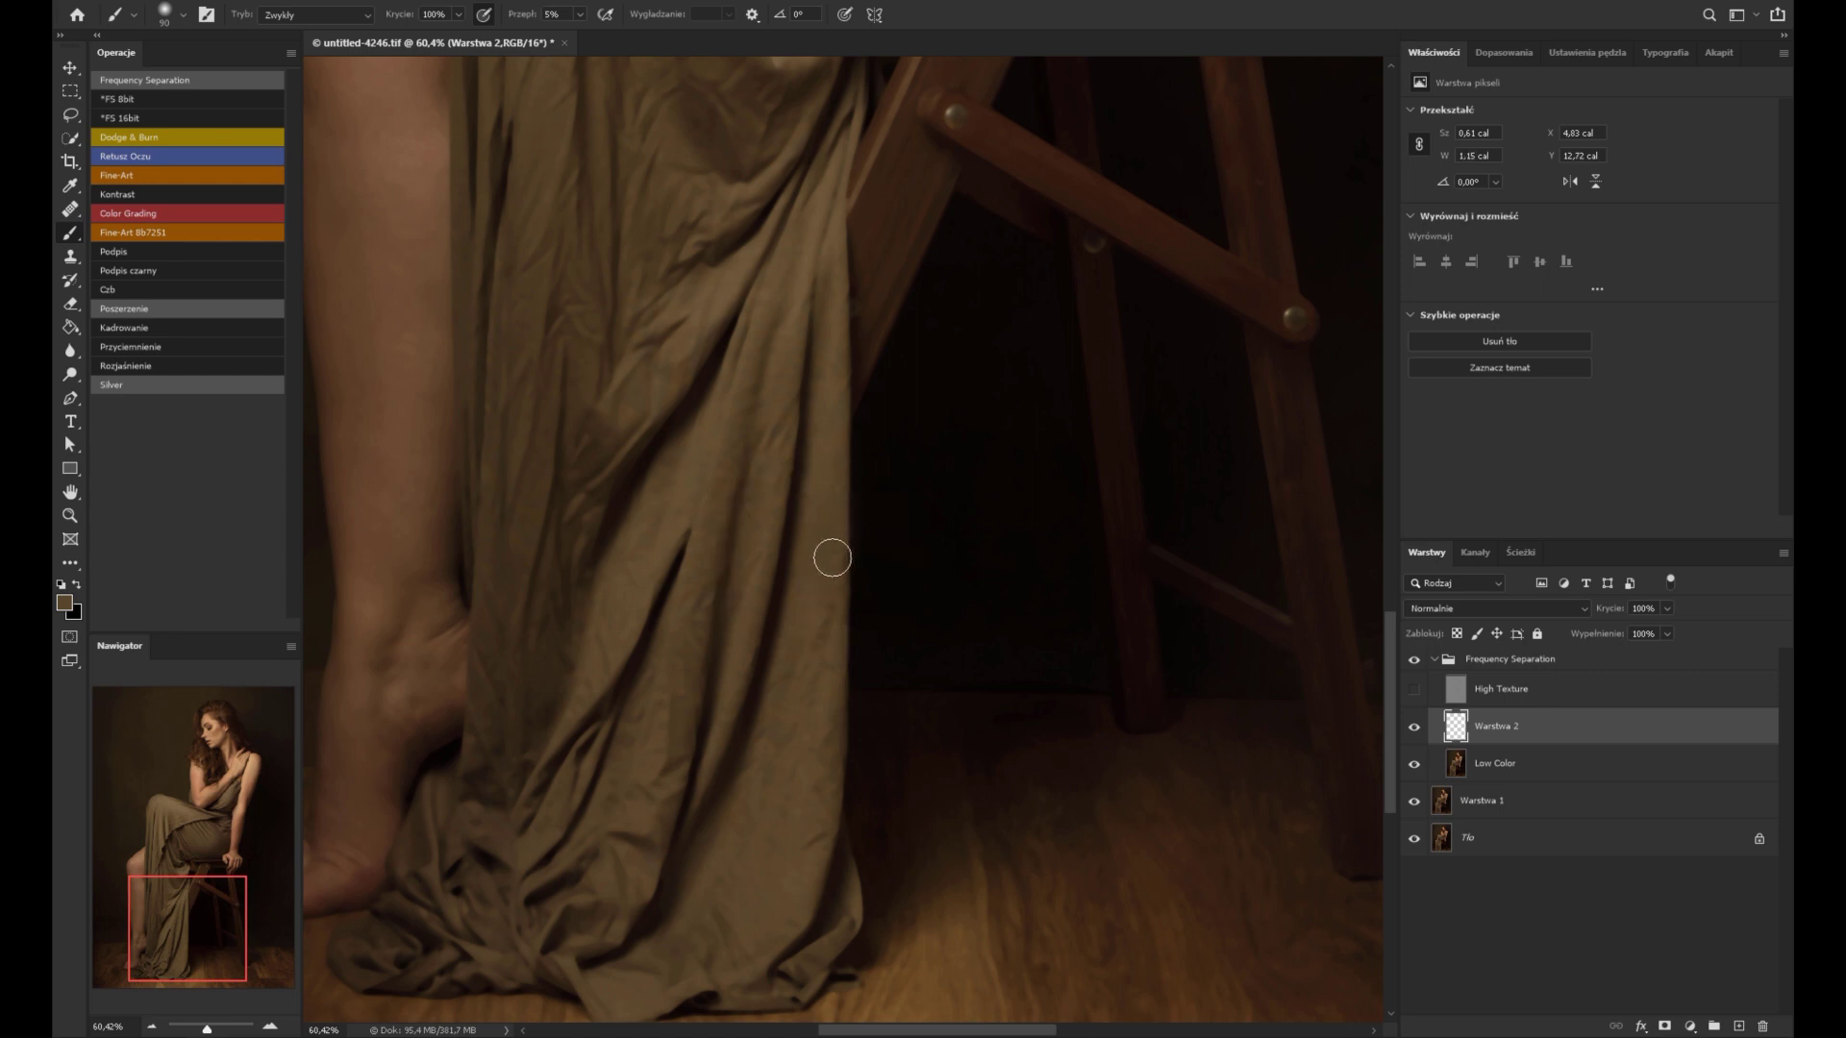
left_click_drag(824, 486, 829, 447)
left_click_drag(828, 636, 866, 589)
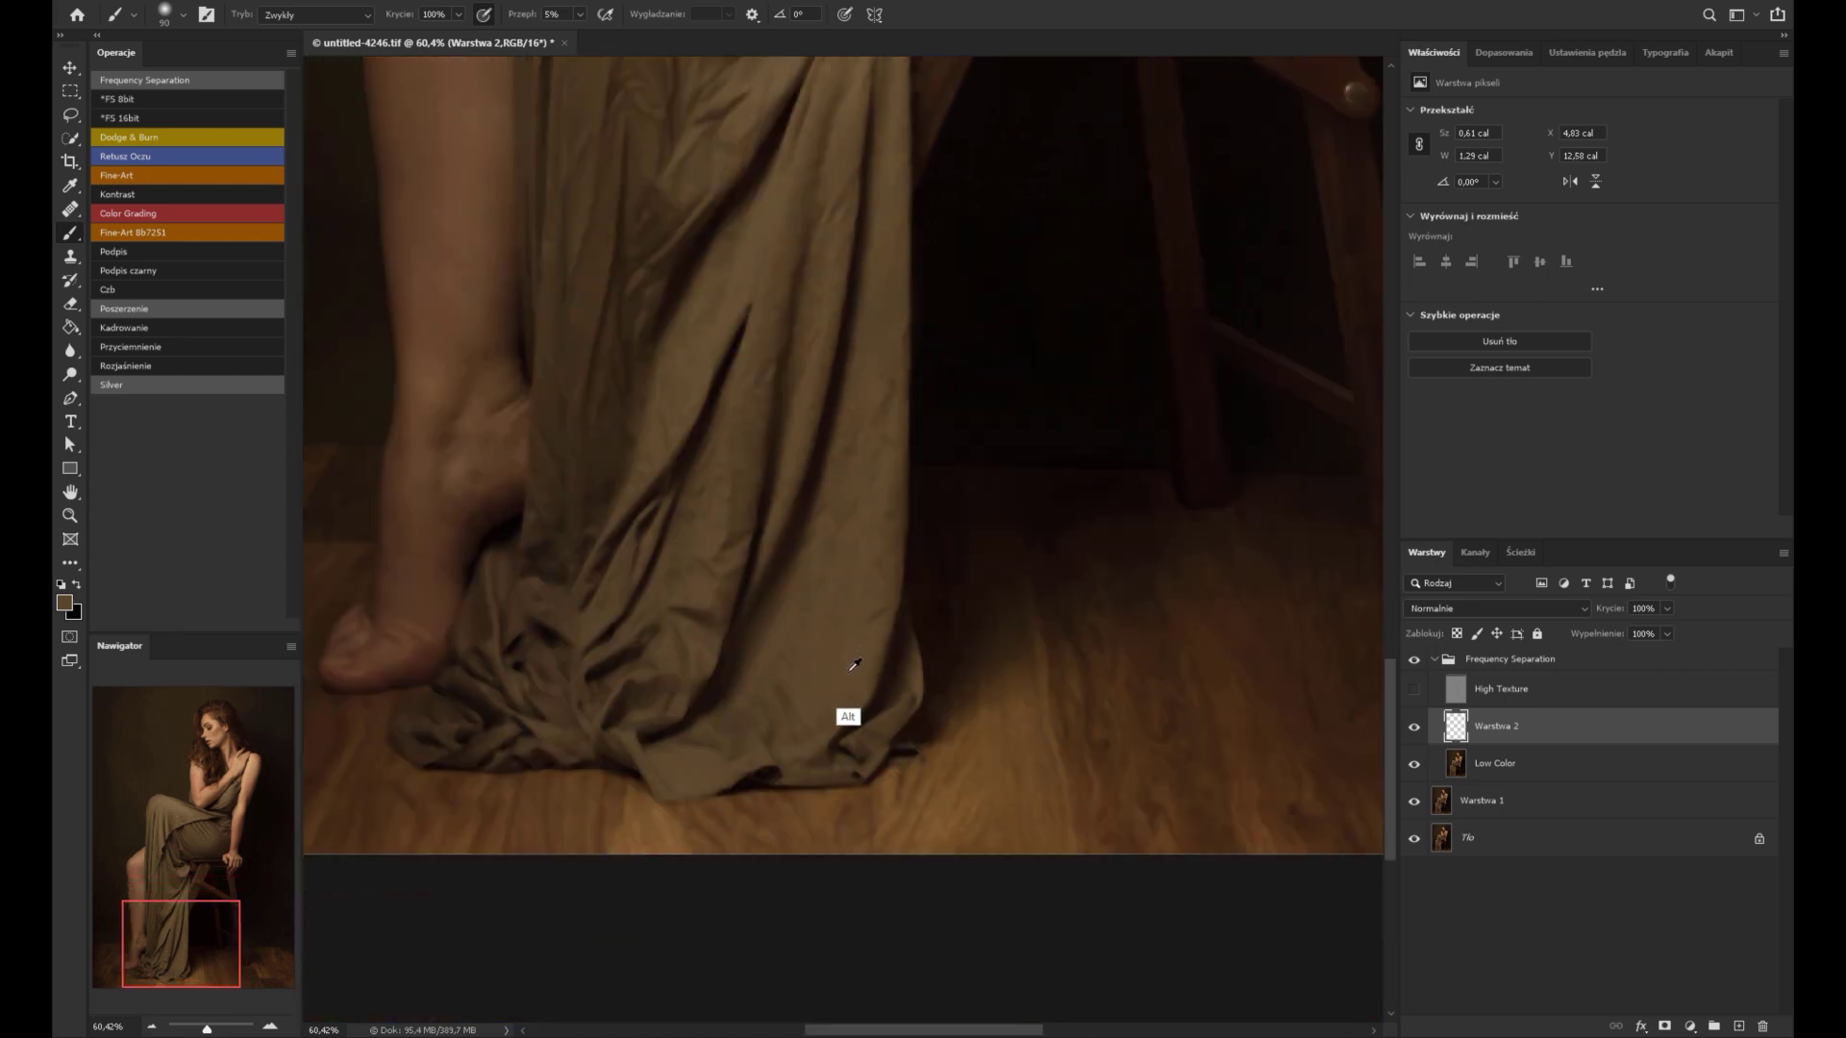
left_click_drag(855, 653, 858, 643)
left_click(824, 660, "alt")
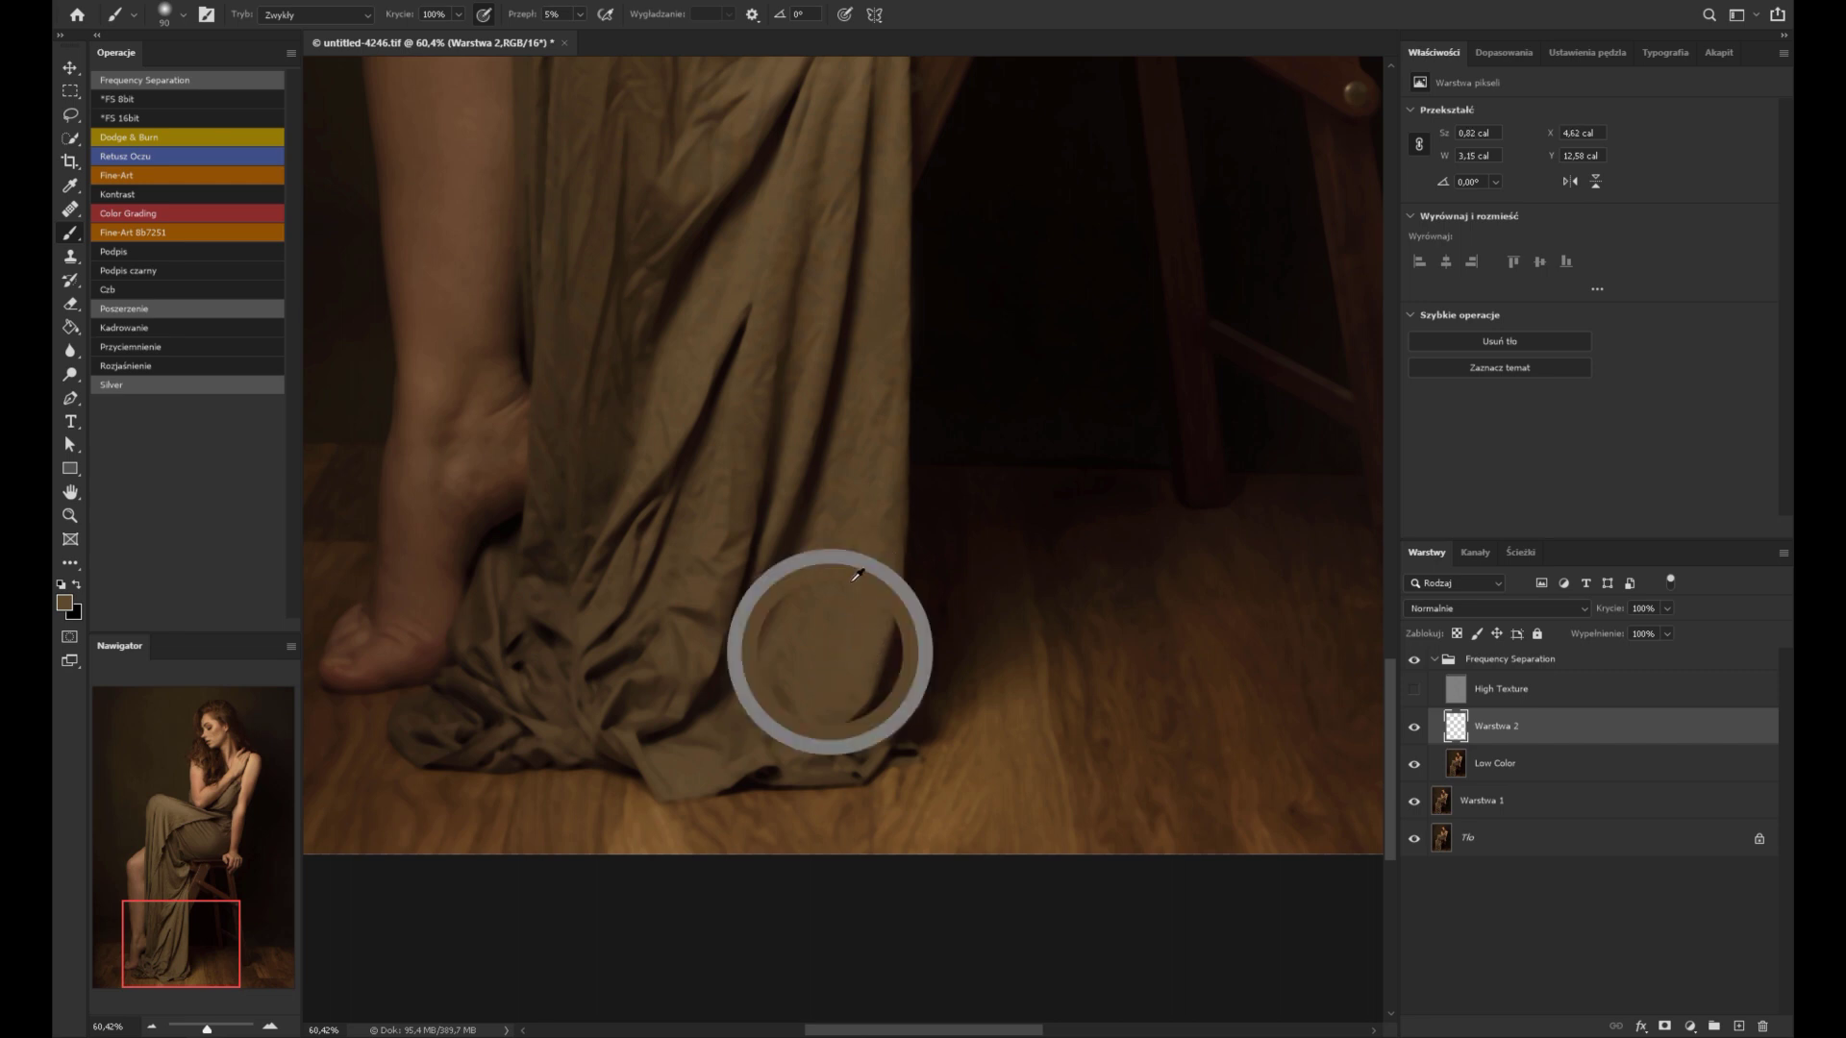
left_click_drag(833, 615, 821, 651)
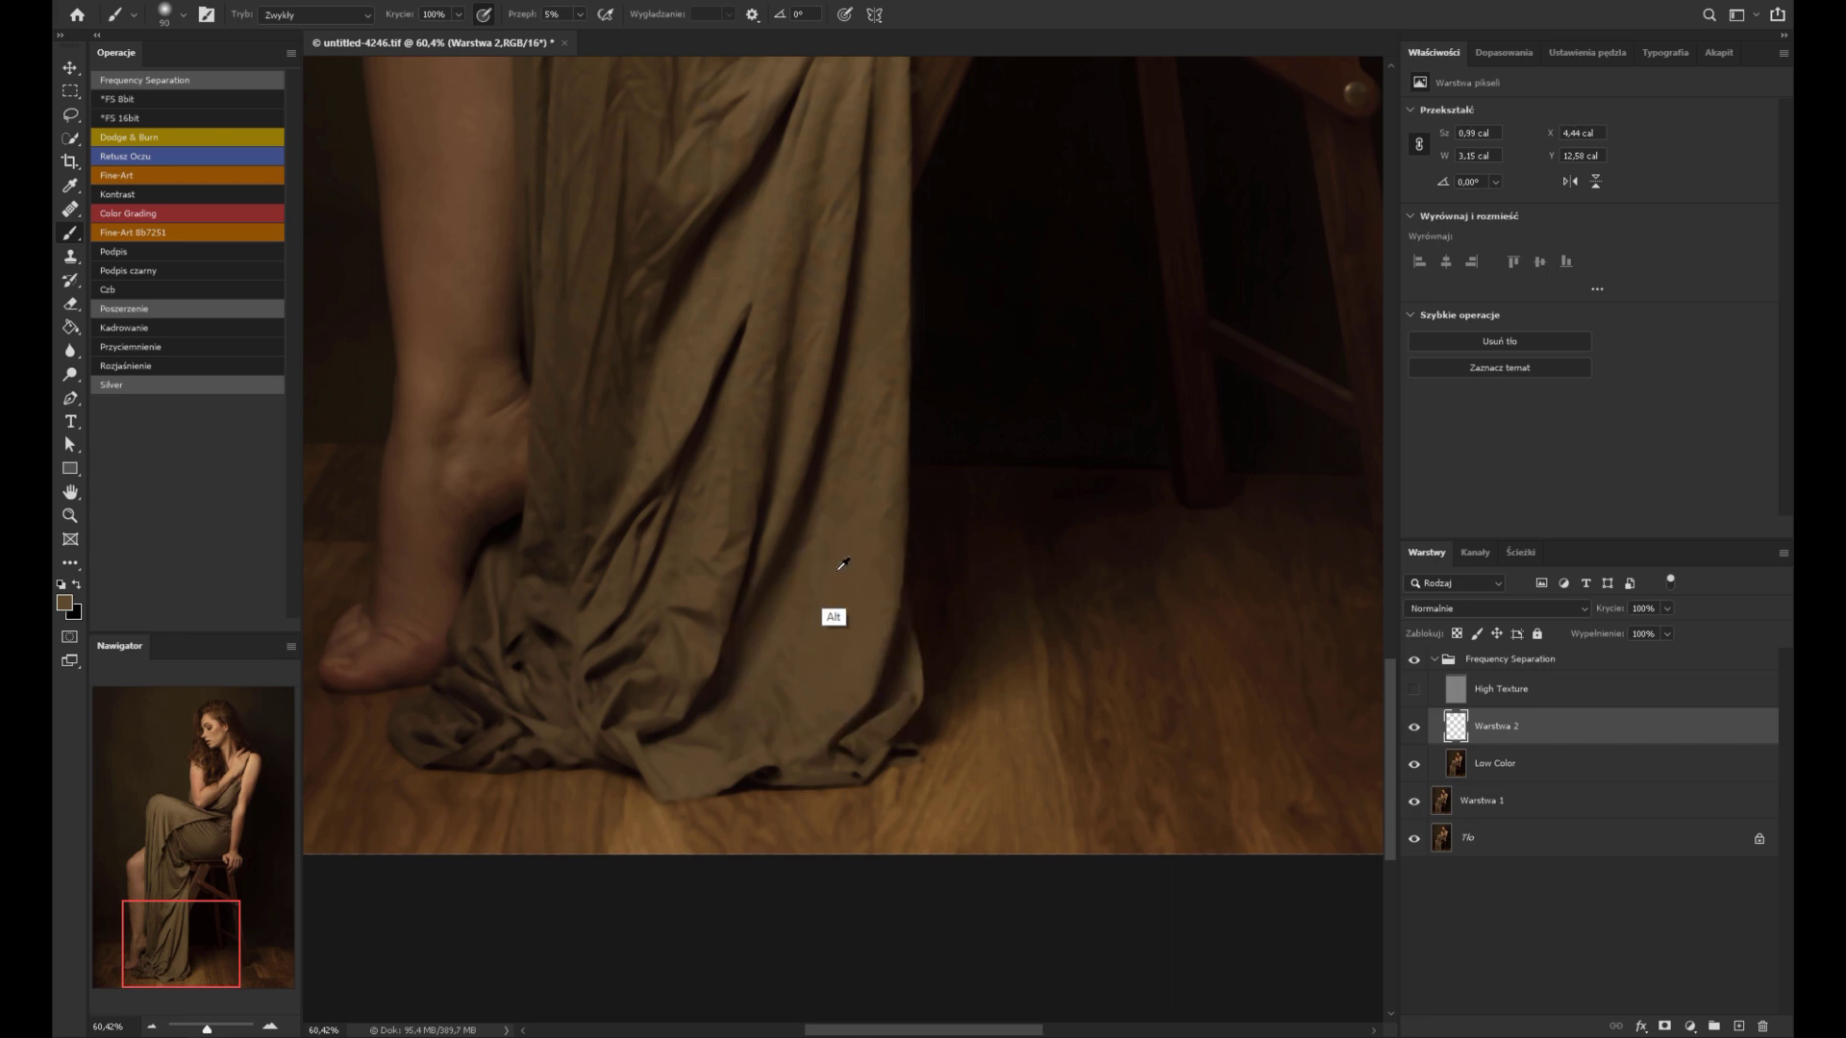
left_click_drag(832, 531, 849, 411)
Step: Sample mid-drape tones and paint finer smoothing strokes up the lower drape
left_click(851, 499, "alt")
left_click(854, 484, "alt")
left_click_drag(858, 550, 783, 680)
key("bracketleft")
key("bracketleft")
left_click_drag(839, 304, 836, 173)
left_click_drag(742, 481, 846, 540)
left_click_drag(775, 618, 829, 779)
Step: Enlarge the brush and paint a sampled knee tone over the drape folds
scroll(842, 619, "down", 2)
left_click_drag(865, 482, 812, 391)
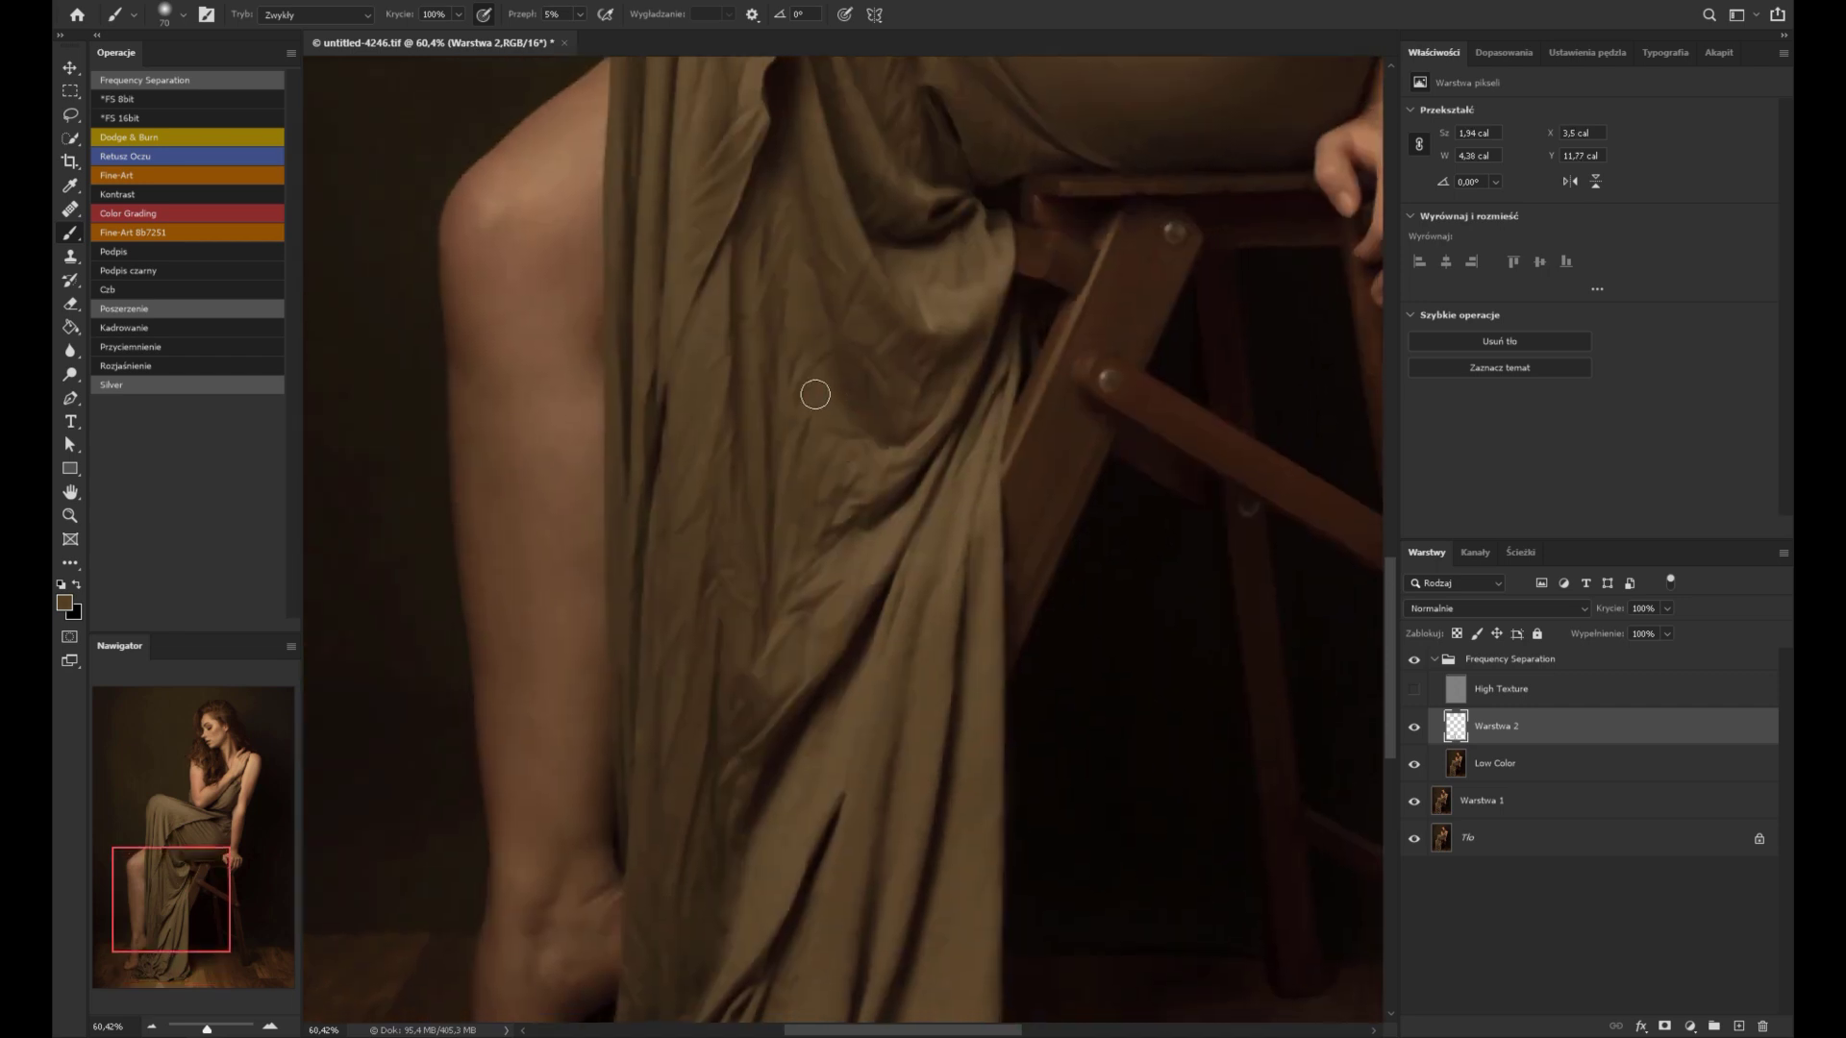
scroll(838, 668, "down", 1)
key("bracketright")
key("bracketright")
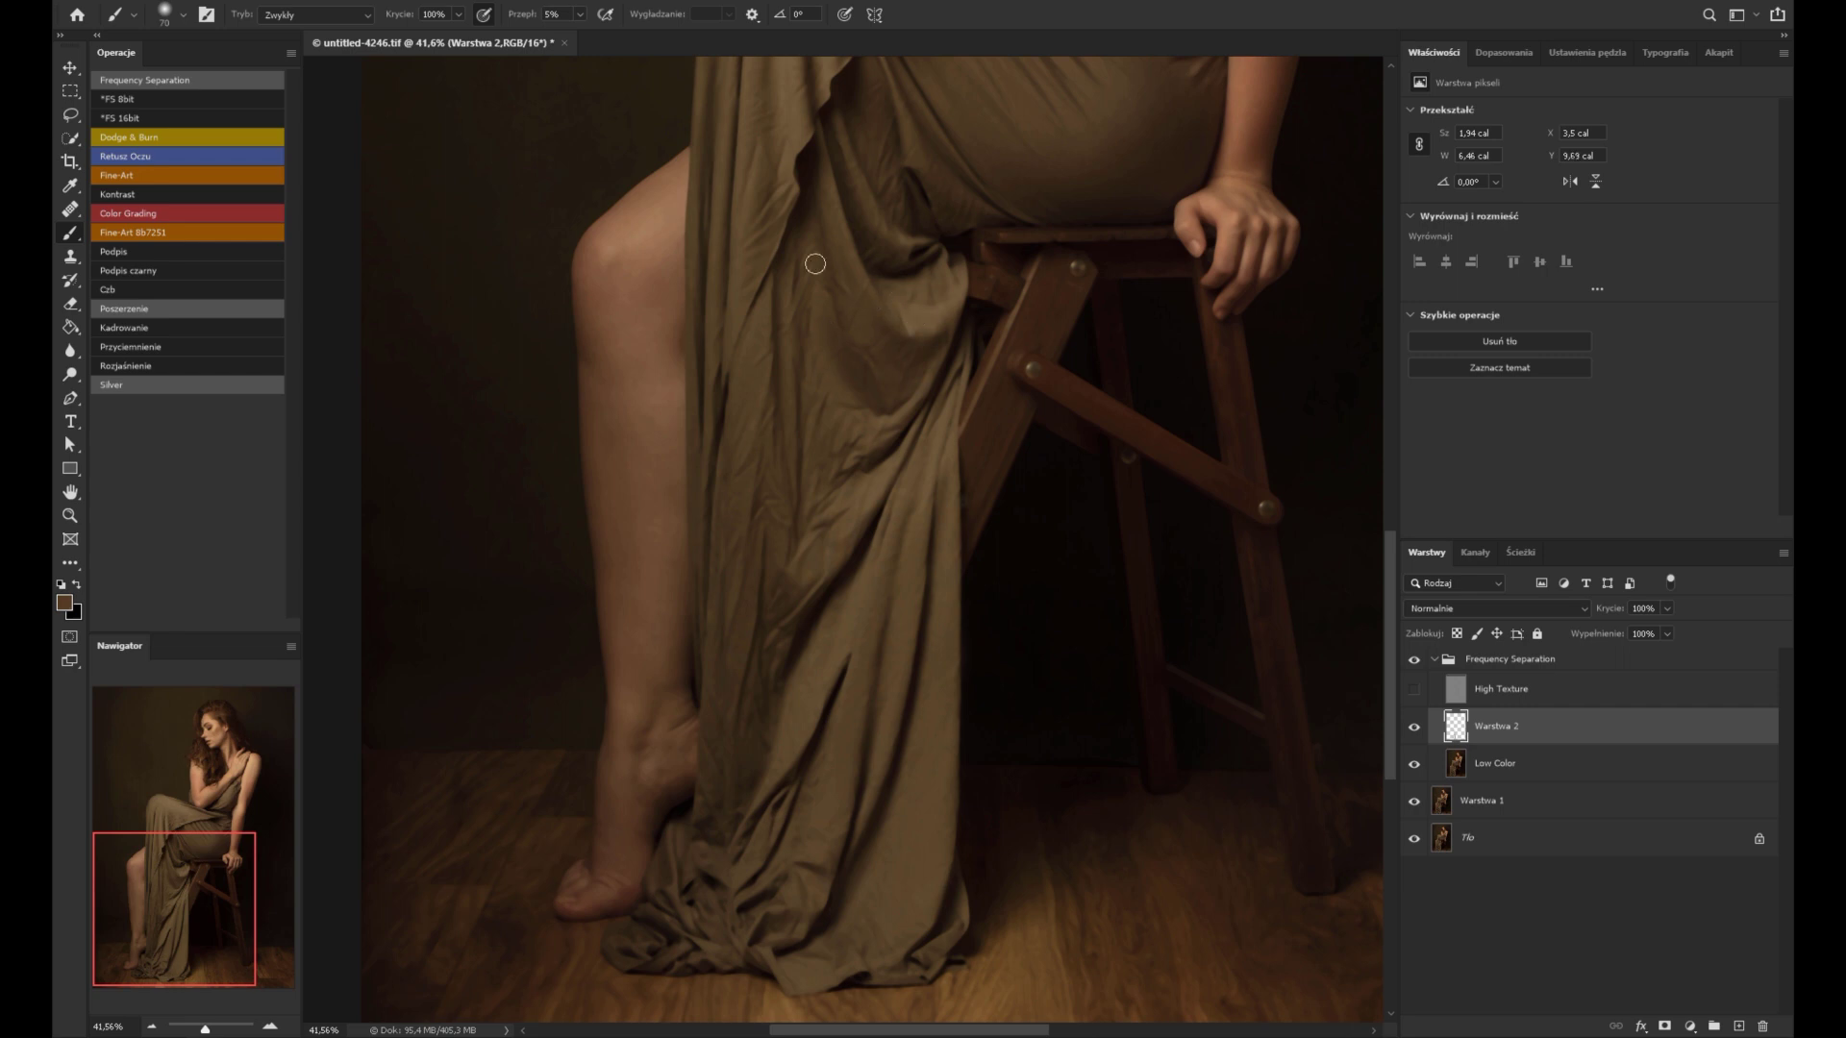
key("bracketright")
key("bracketright")
left_click(824, 444, "alt")
left_click(892, 363, "alt")
left_click_drag(868, 542, 851, 433)
Step: Sample lighter and darker dress browns and paint them across the upper dress
left_click(824, 413, "alt")
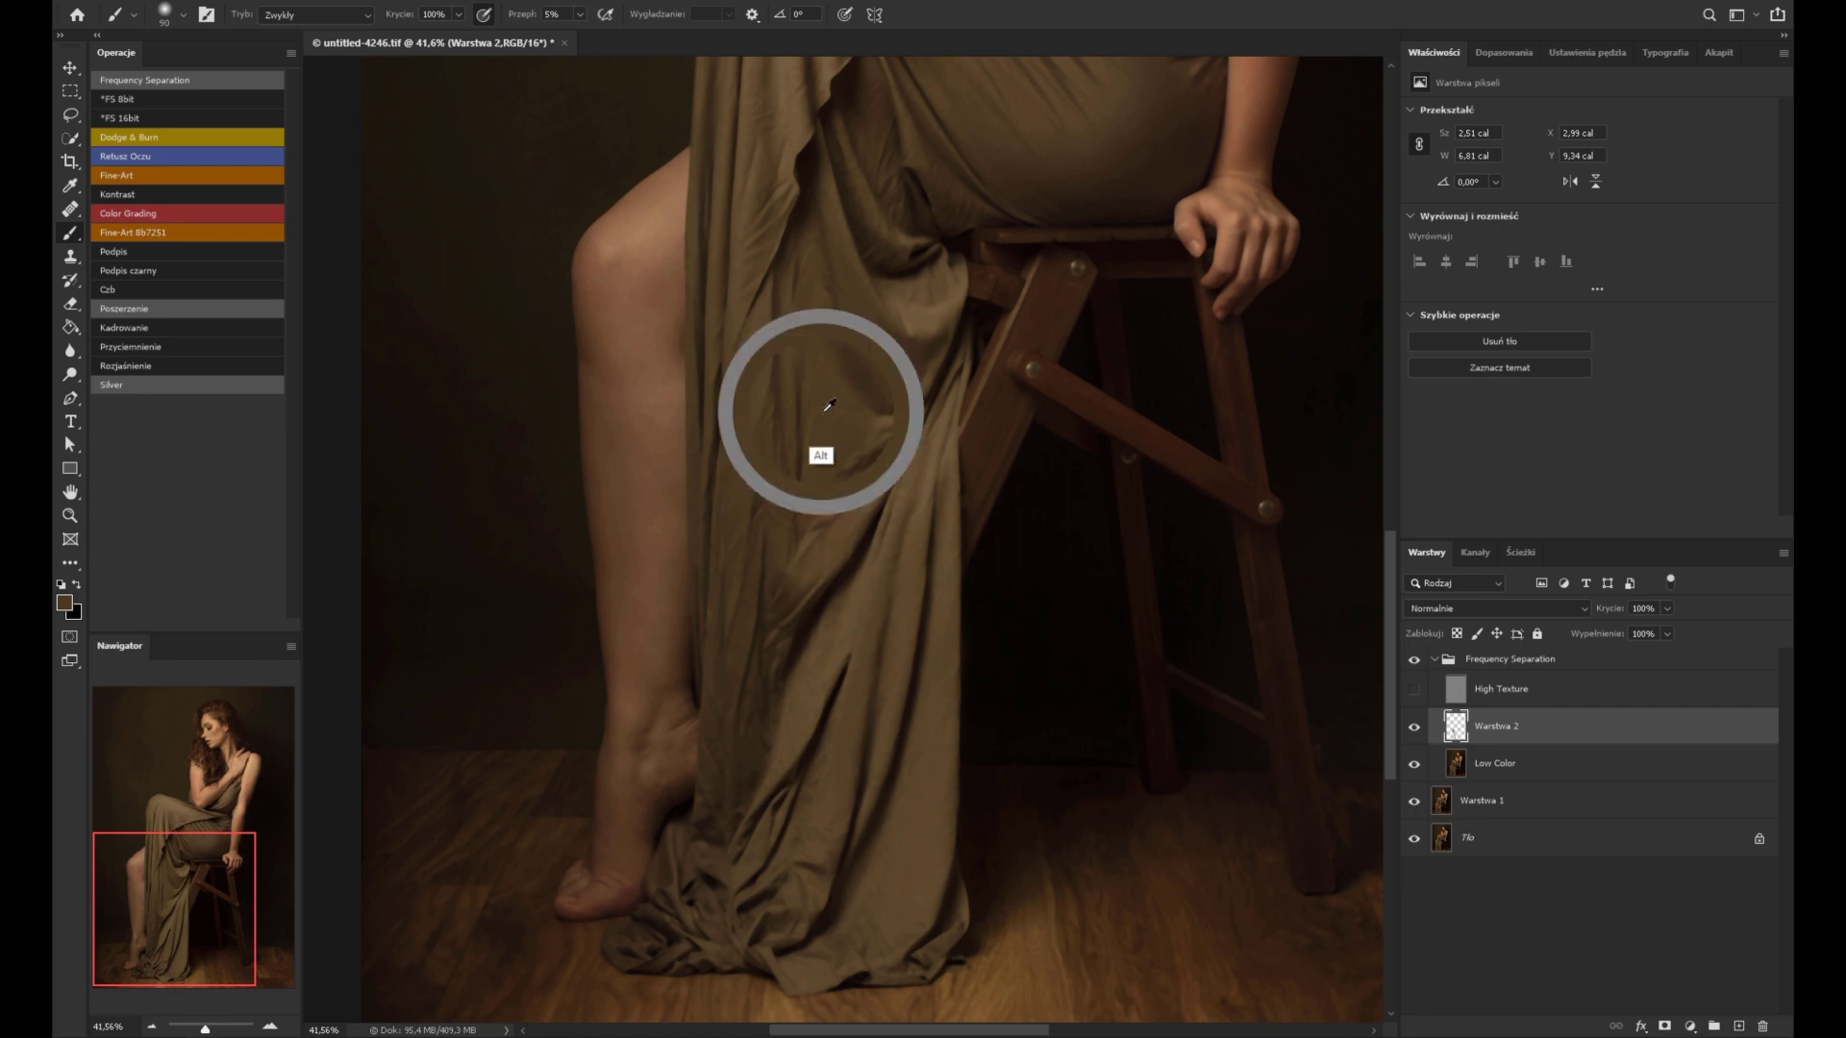
scroll(822, 491, "down", 3, "alt")
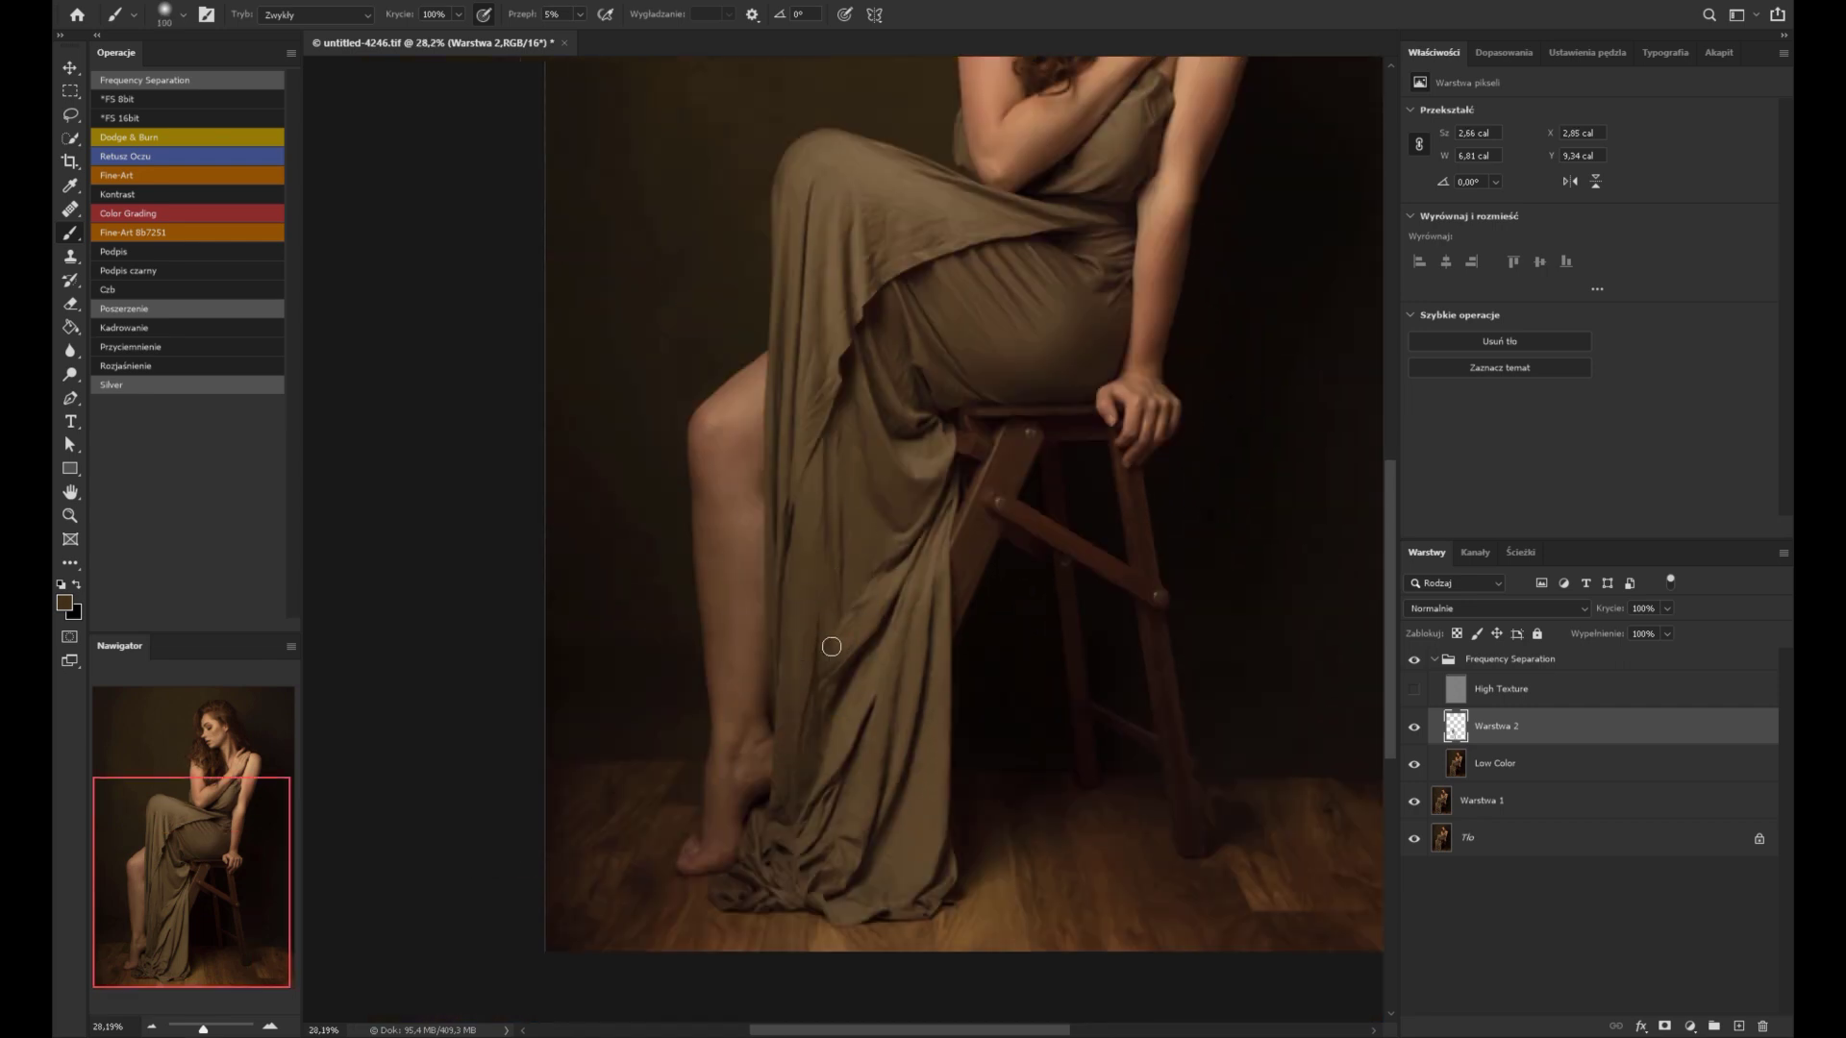
left_click(859, 660, "alt")
left_click_drag(906, 539, 859, 450)
left_click(856, 529, "alt")
scroll(971, 336, "down", 1, "alt")
left_click(851, 682, "alt")
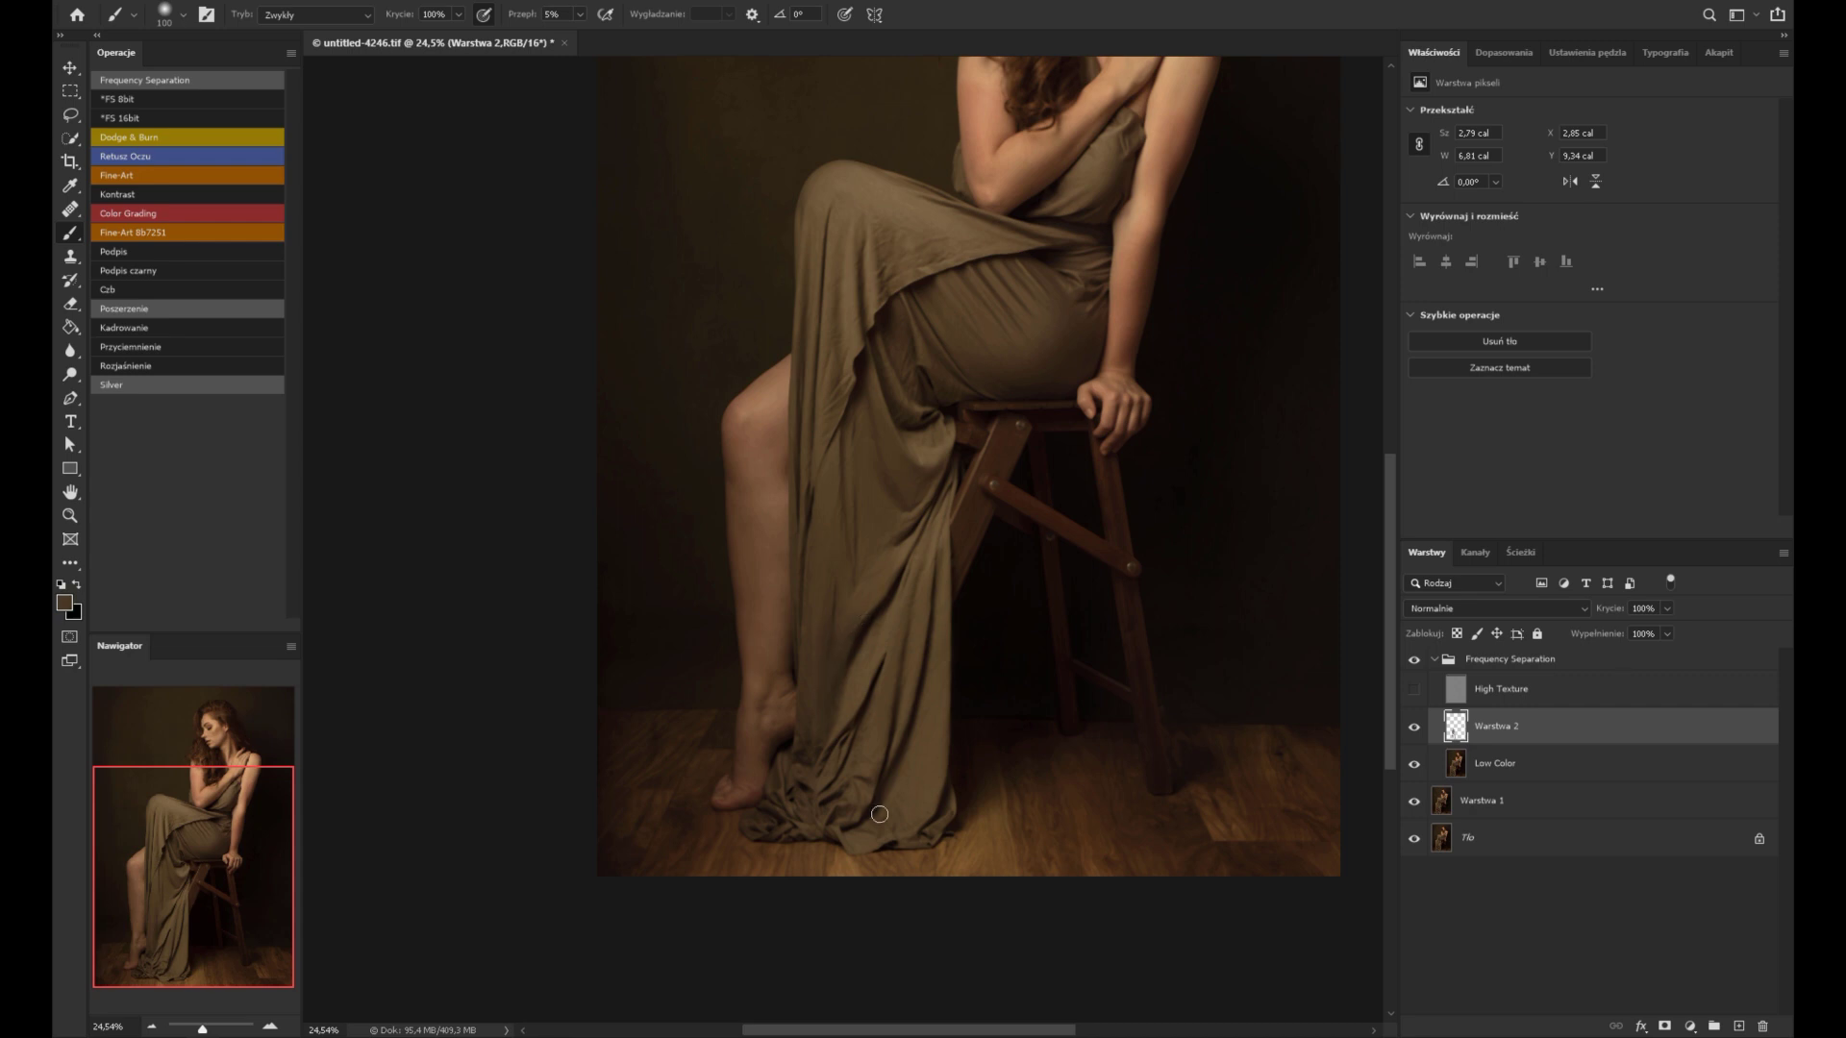
scroll(866, 654, "up", 2)
left_click(907, 591, "alt")
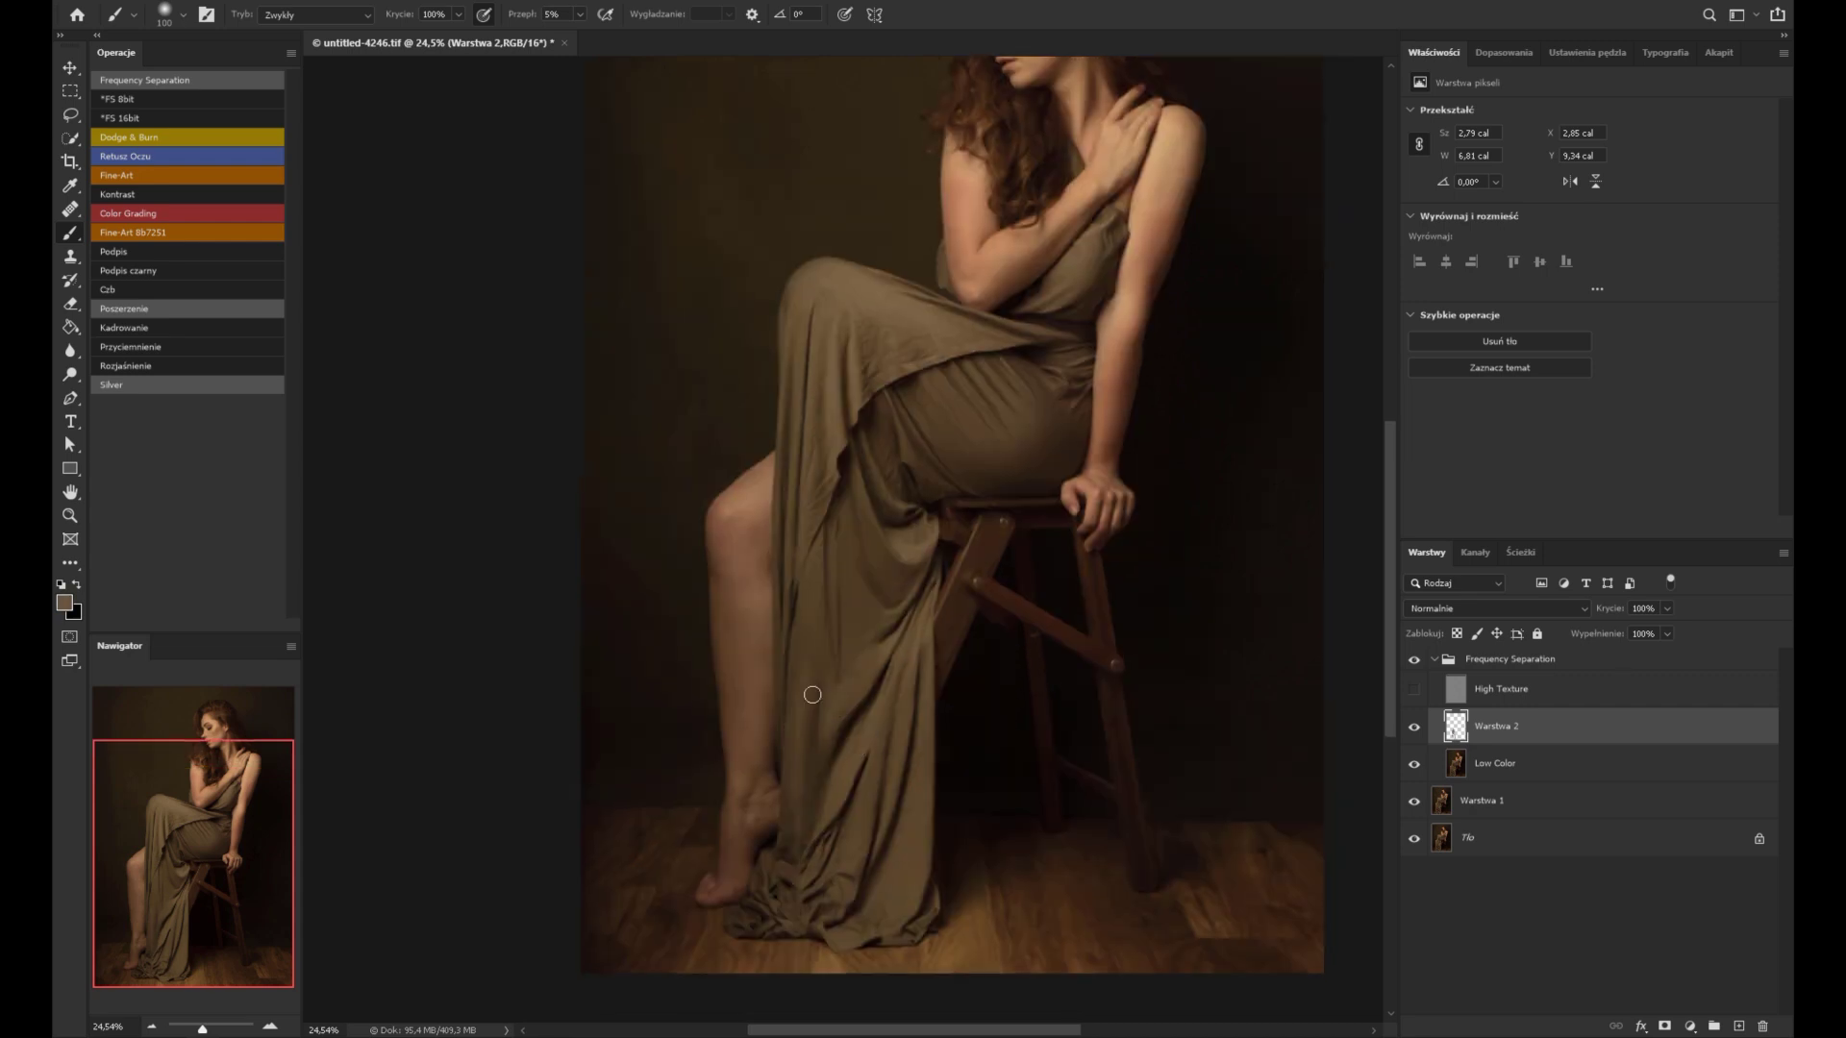
scroll(793, 816, "up", 2)
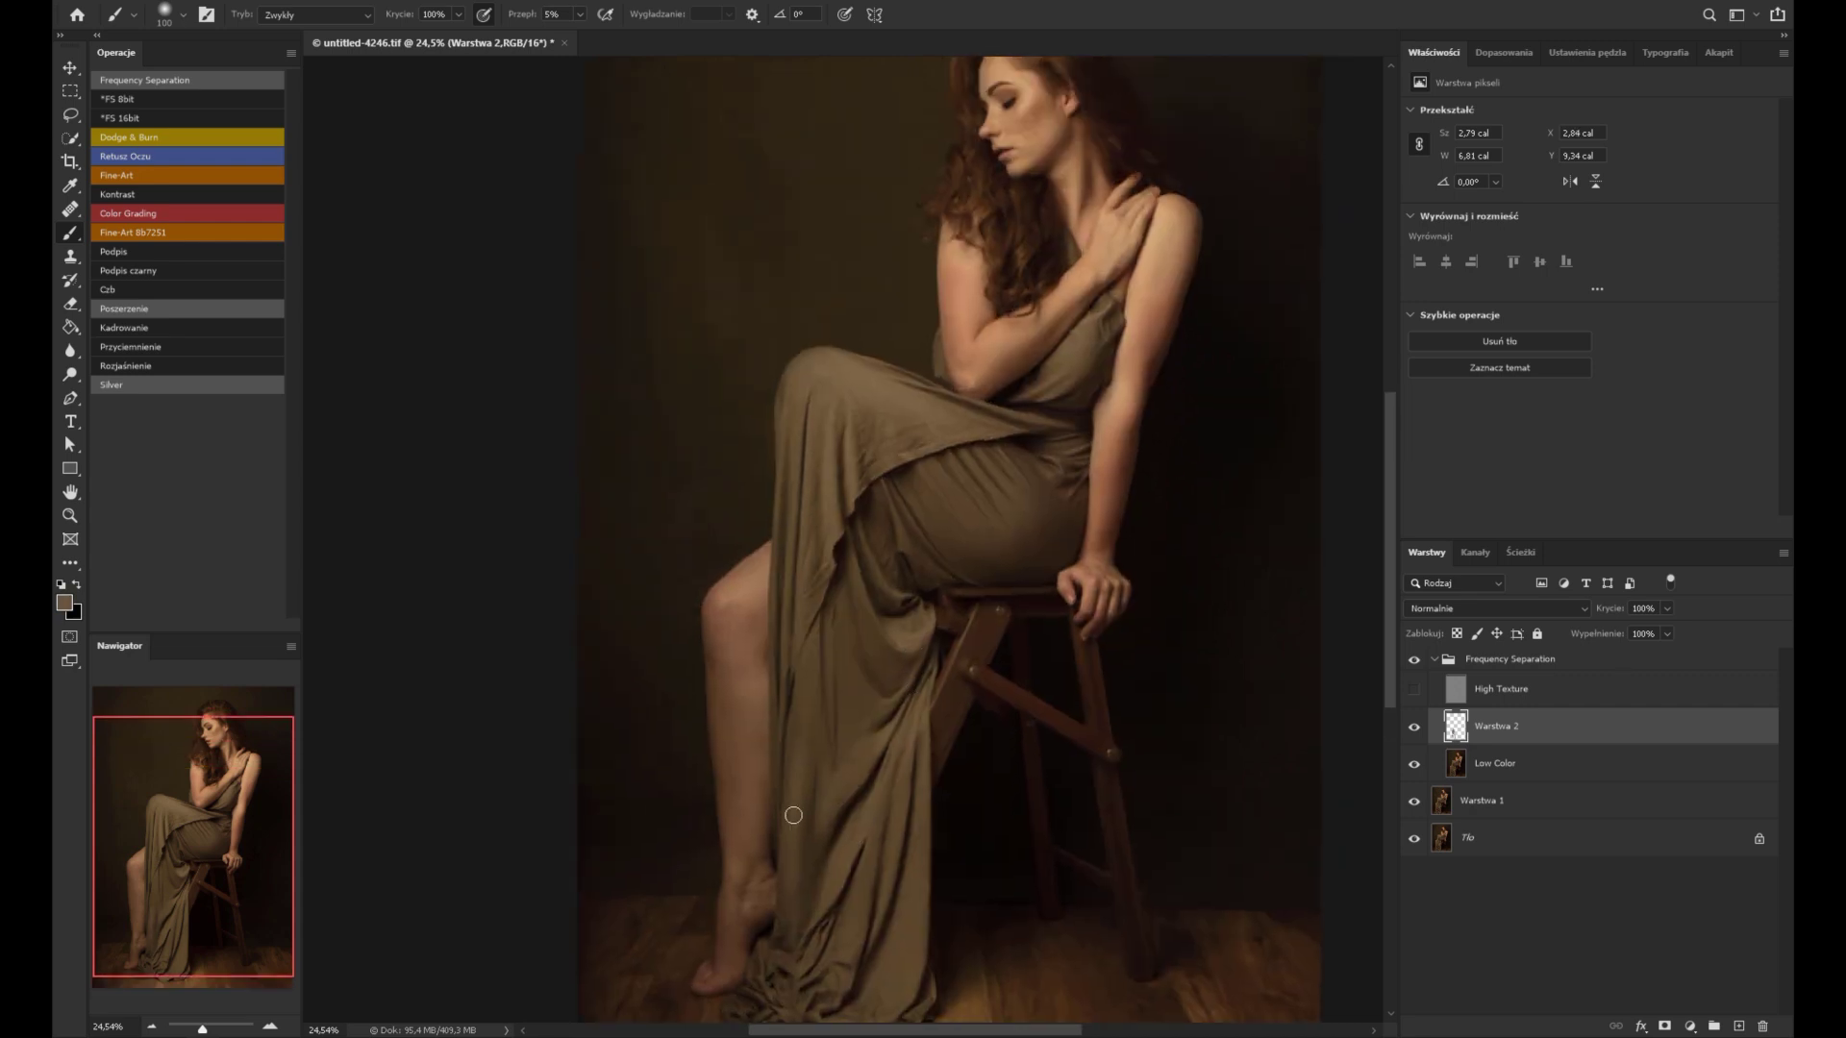
left_click(884, 445, "alt")
left_click_drag(879, 440, 825, 450)
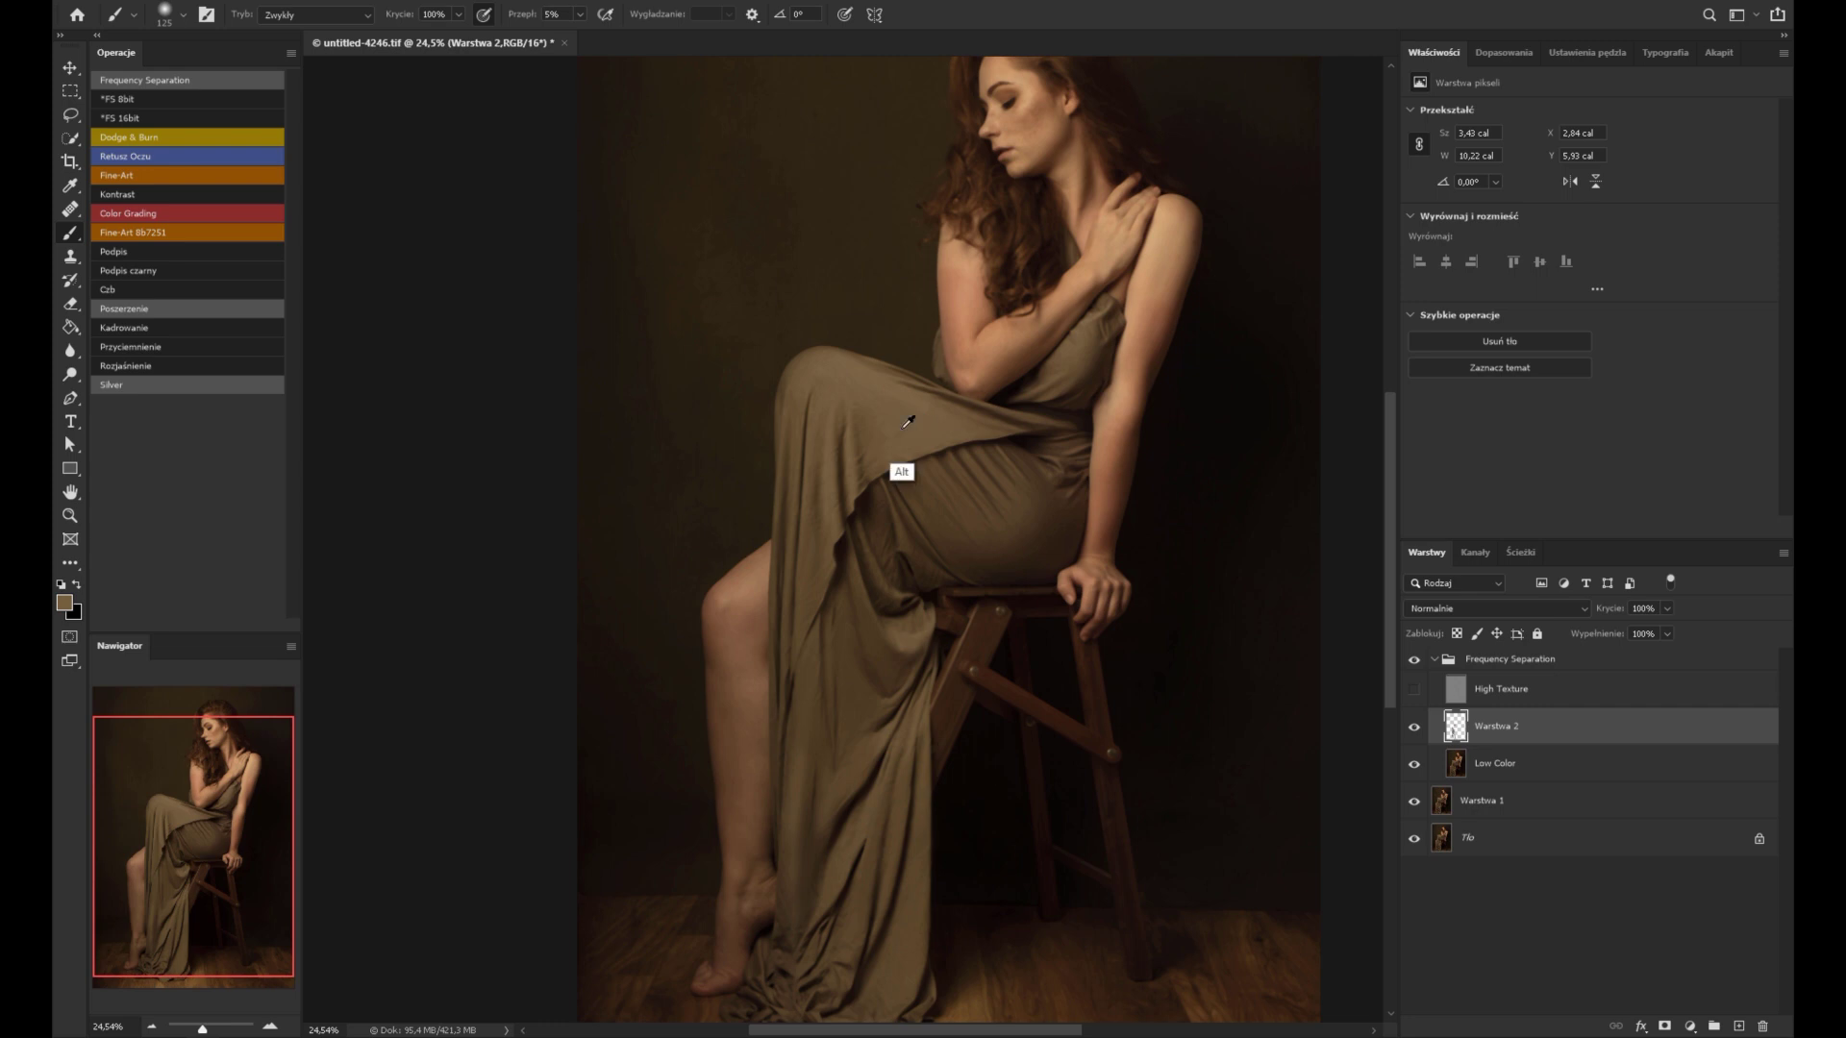
Step: Resample tan and darker brown dress tones, enlarging the brush for broad strokes
left_click(882, 519, "alt")
key("bracketleft")
left_click(905, 521, "alt")
left_click(921, 698, "alt")
left_click(1092, 354, "alt")
left_click(1081, 571, "alt")
key("bracketright")
key("bracketright")
key("bracketright")
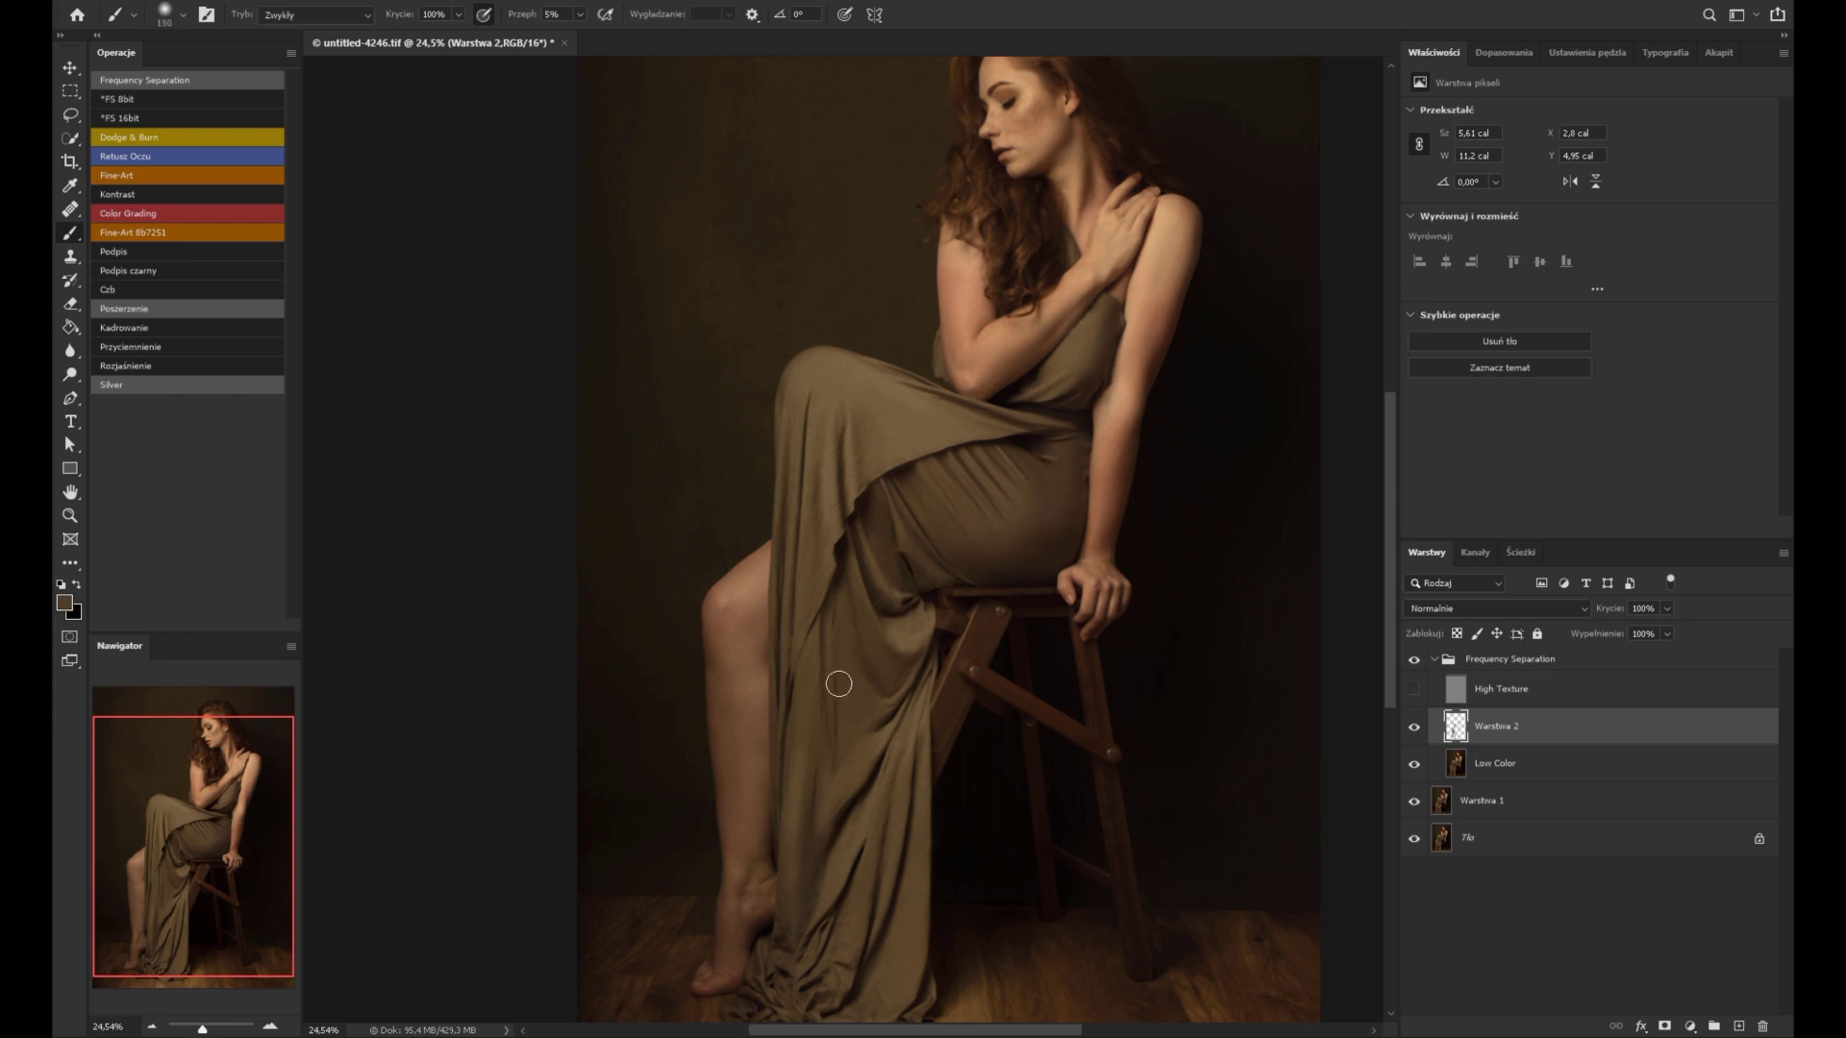
left_click(808, 819, "alt")
scroll(929, 714, "down", 2)
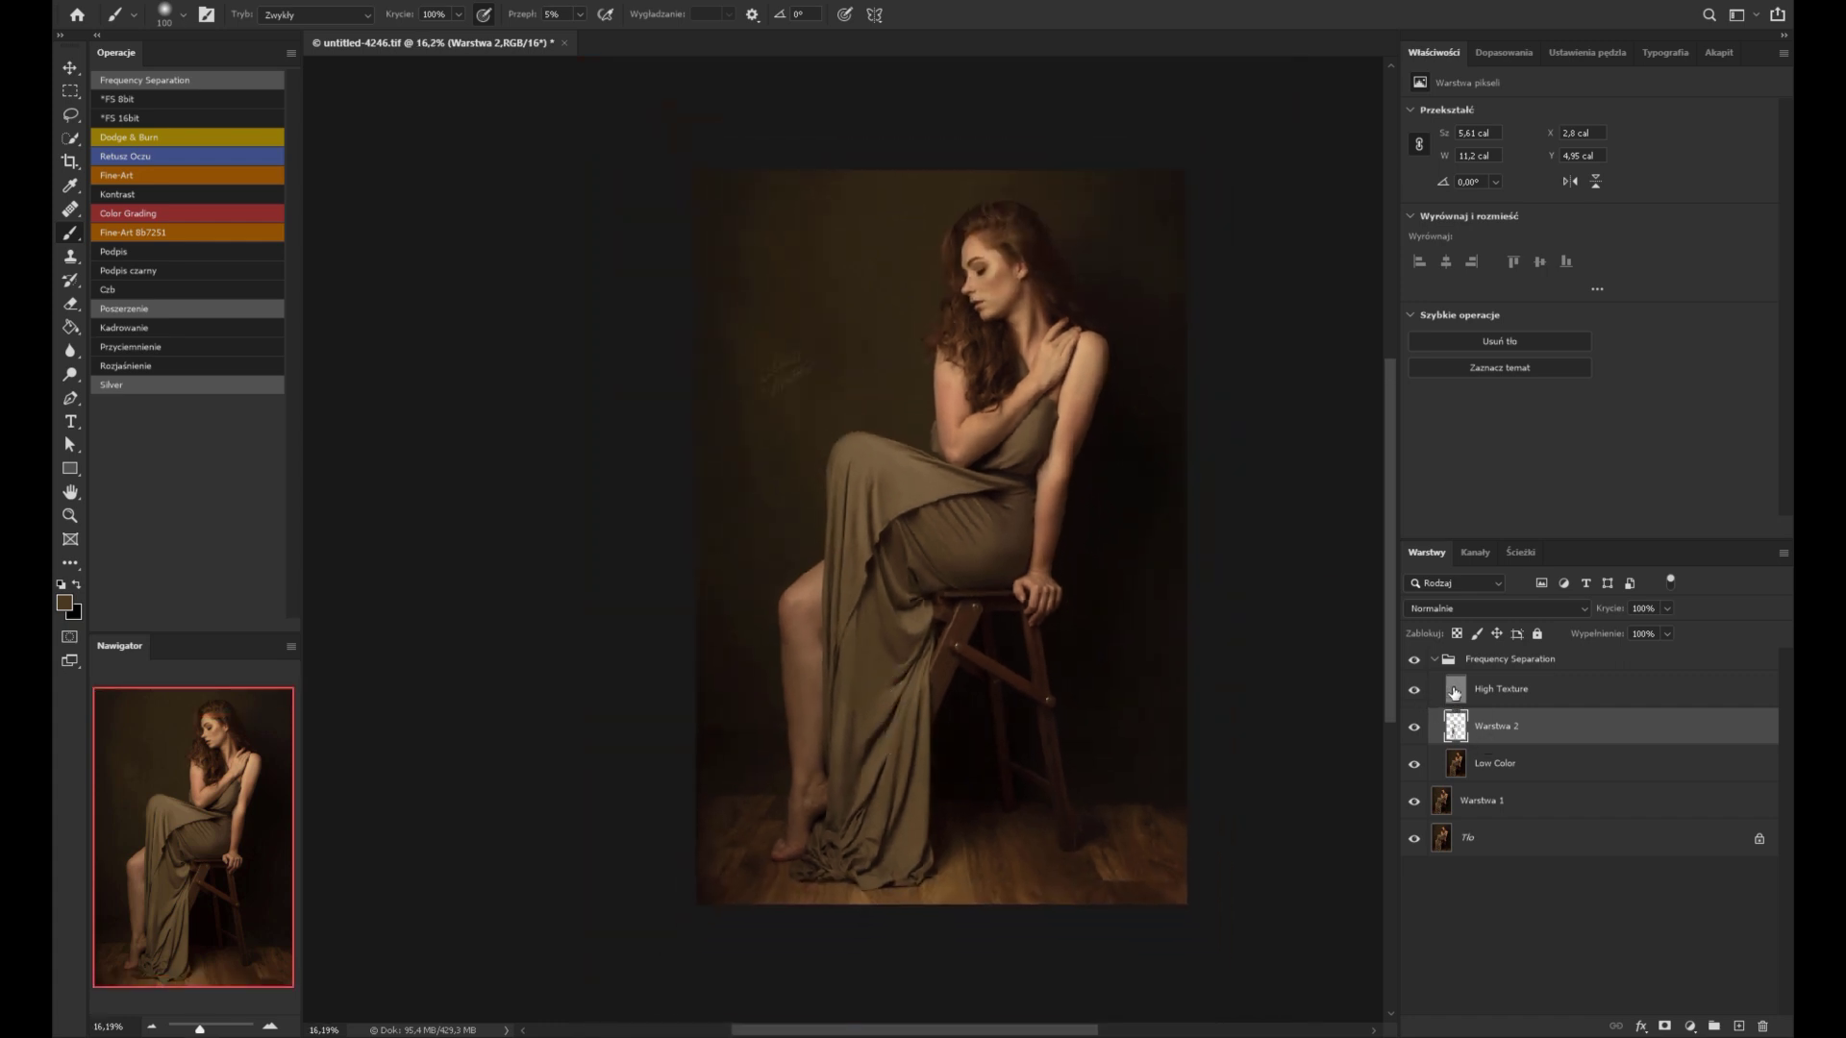
Step: Select the High Texture layer and switch to the Healing Brush (J)
left_click(1500, 689)
key("j")
scroll(897, 984, "up", 7)
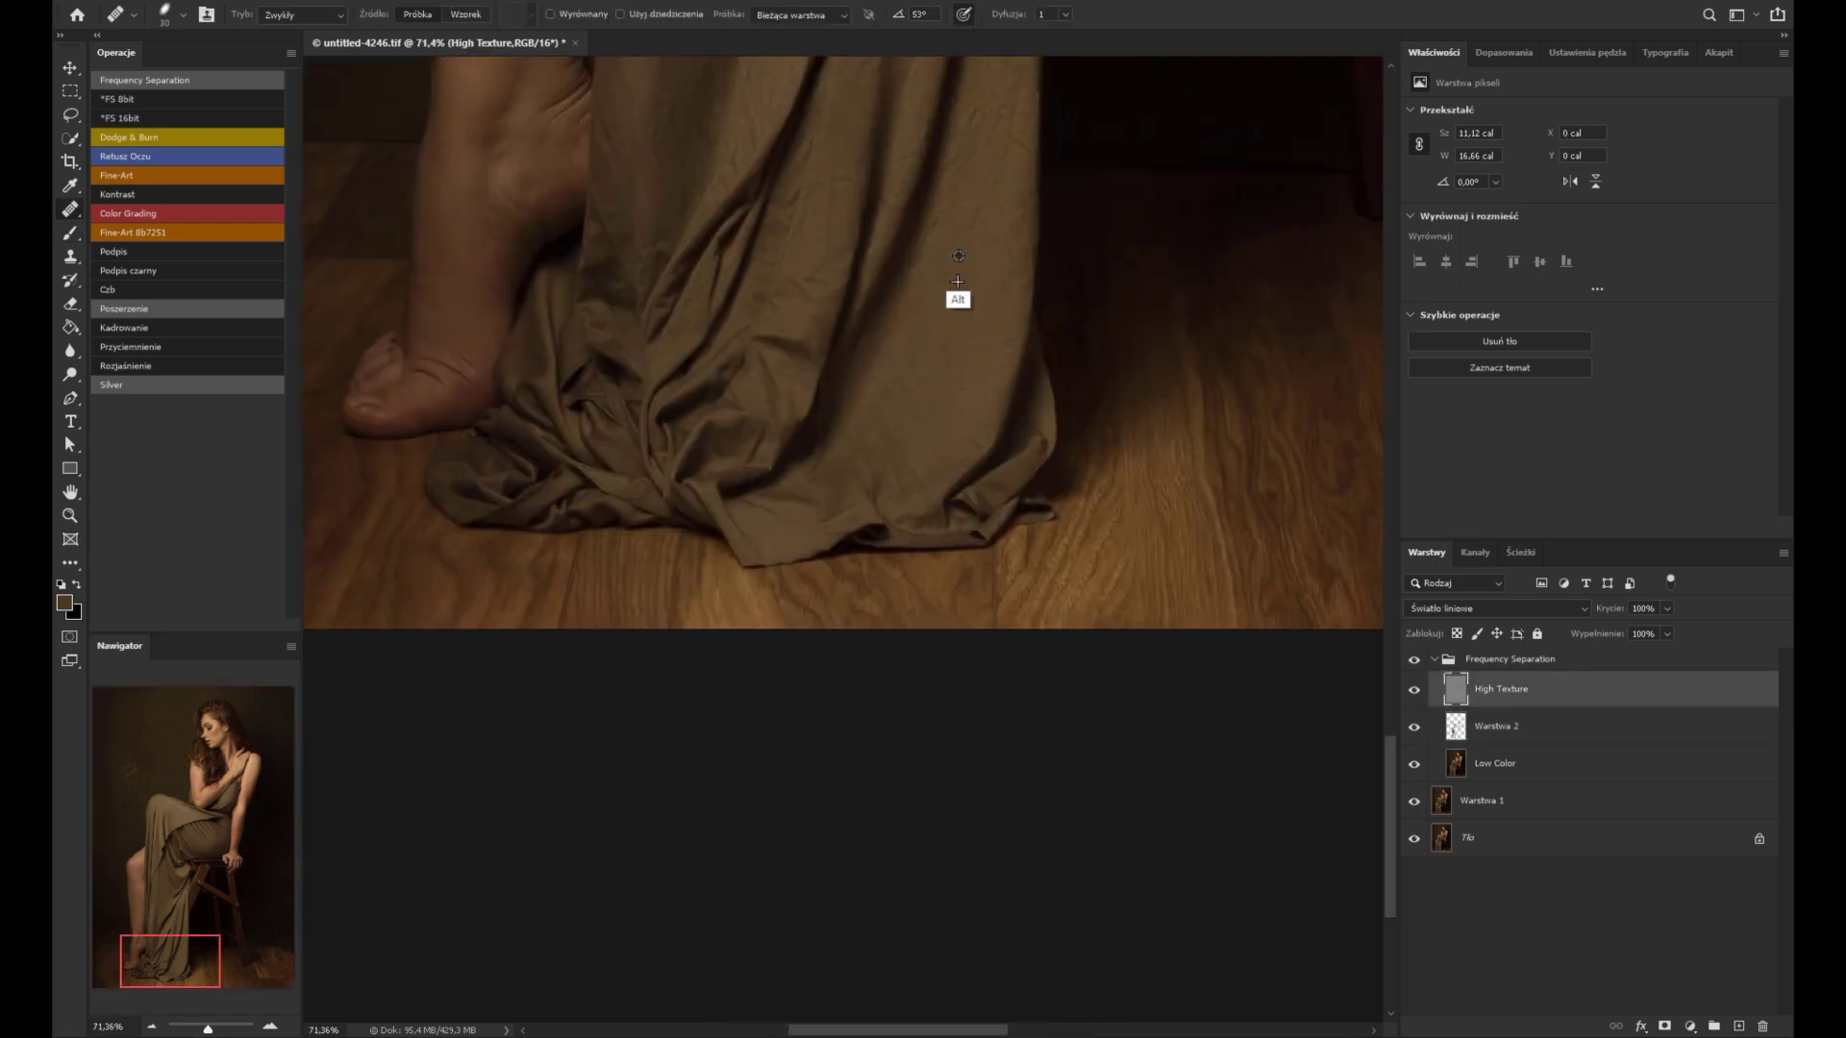
scroll(961, 404, "up", 3)
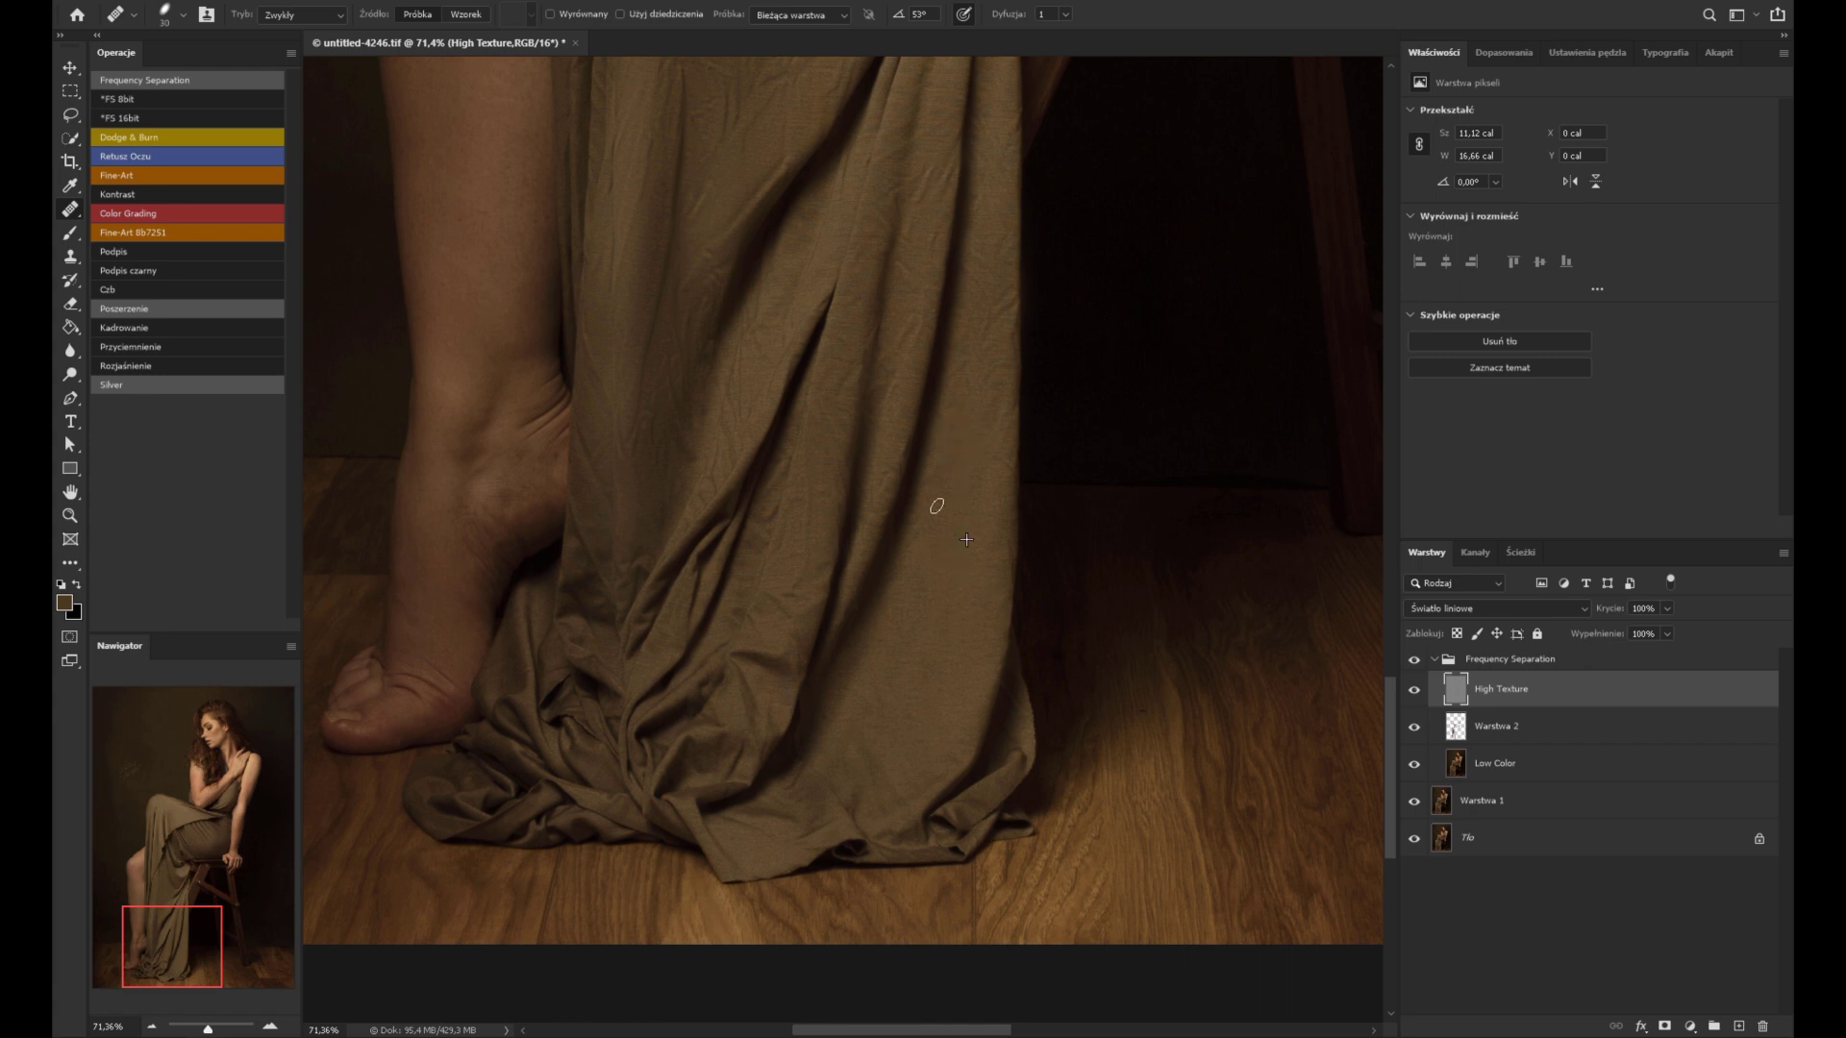
scroll(994, 269, "up", 2)
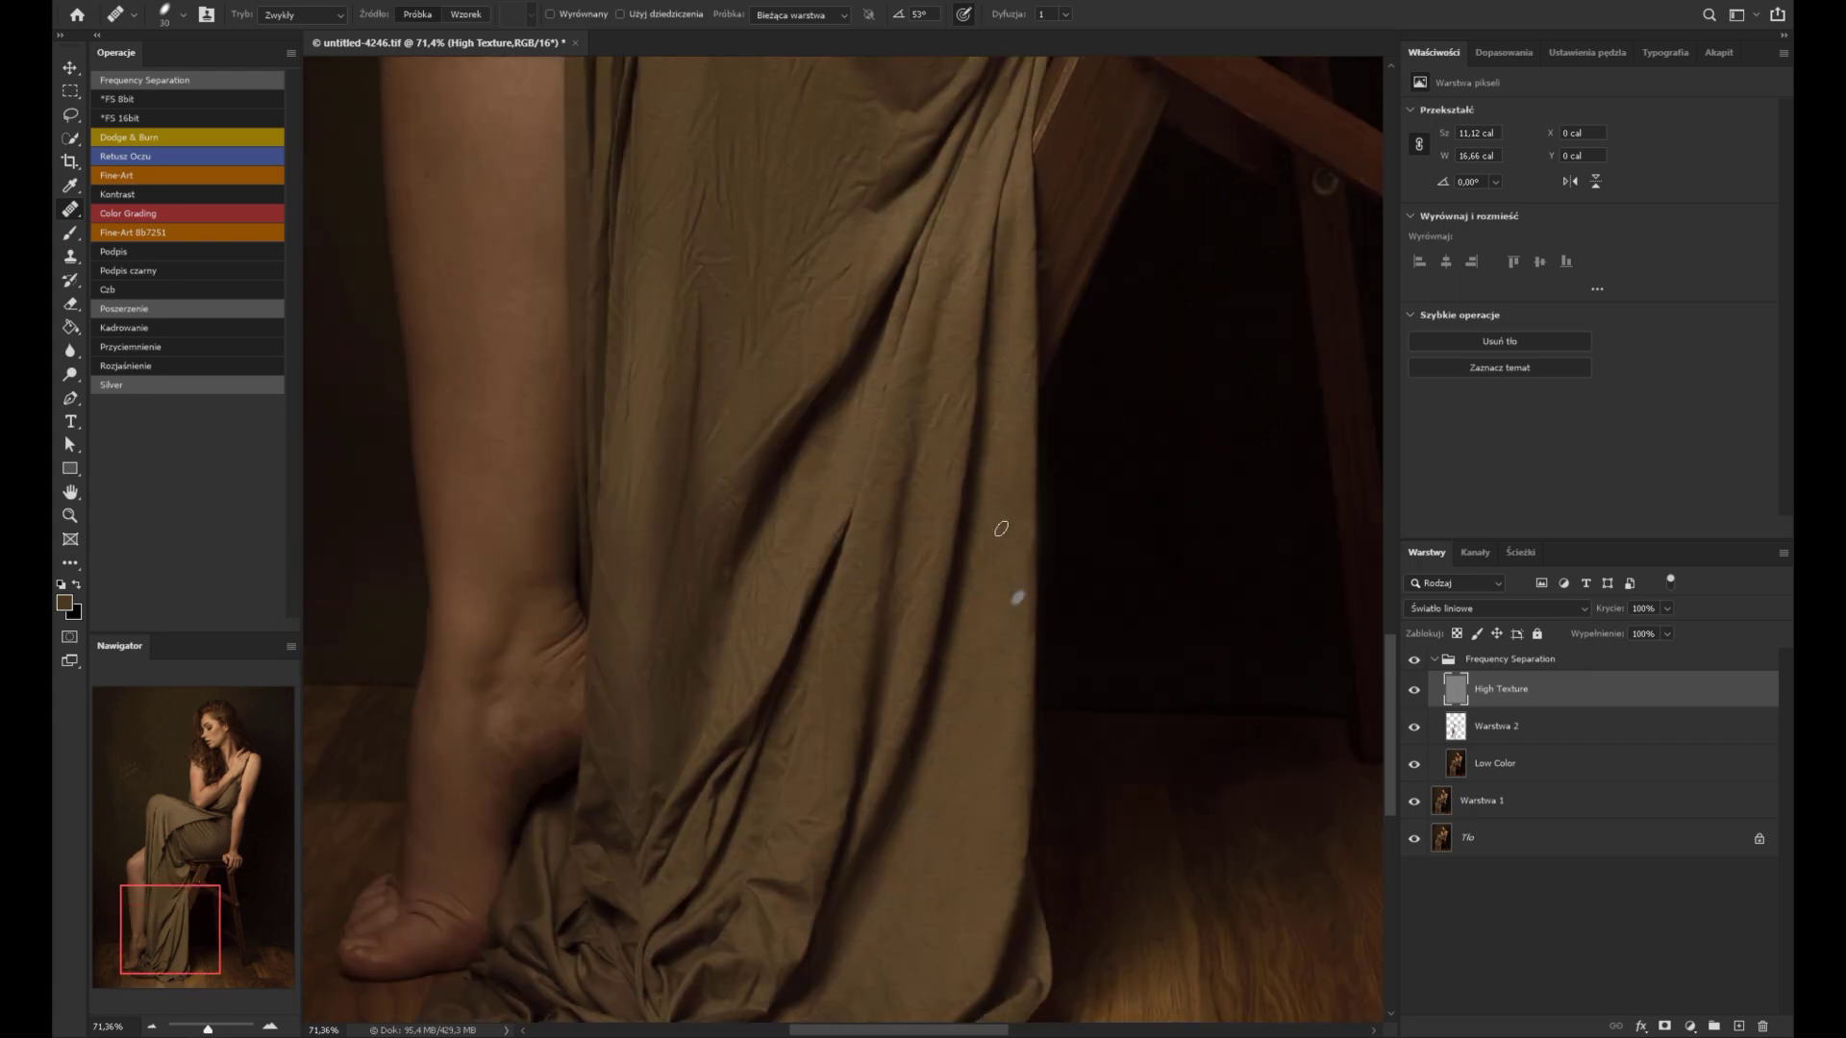
scroll(956, 389, "down", 1)
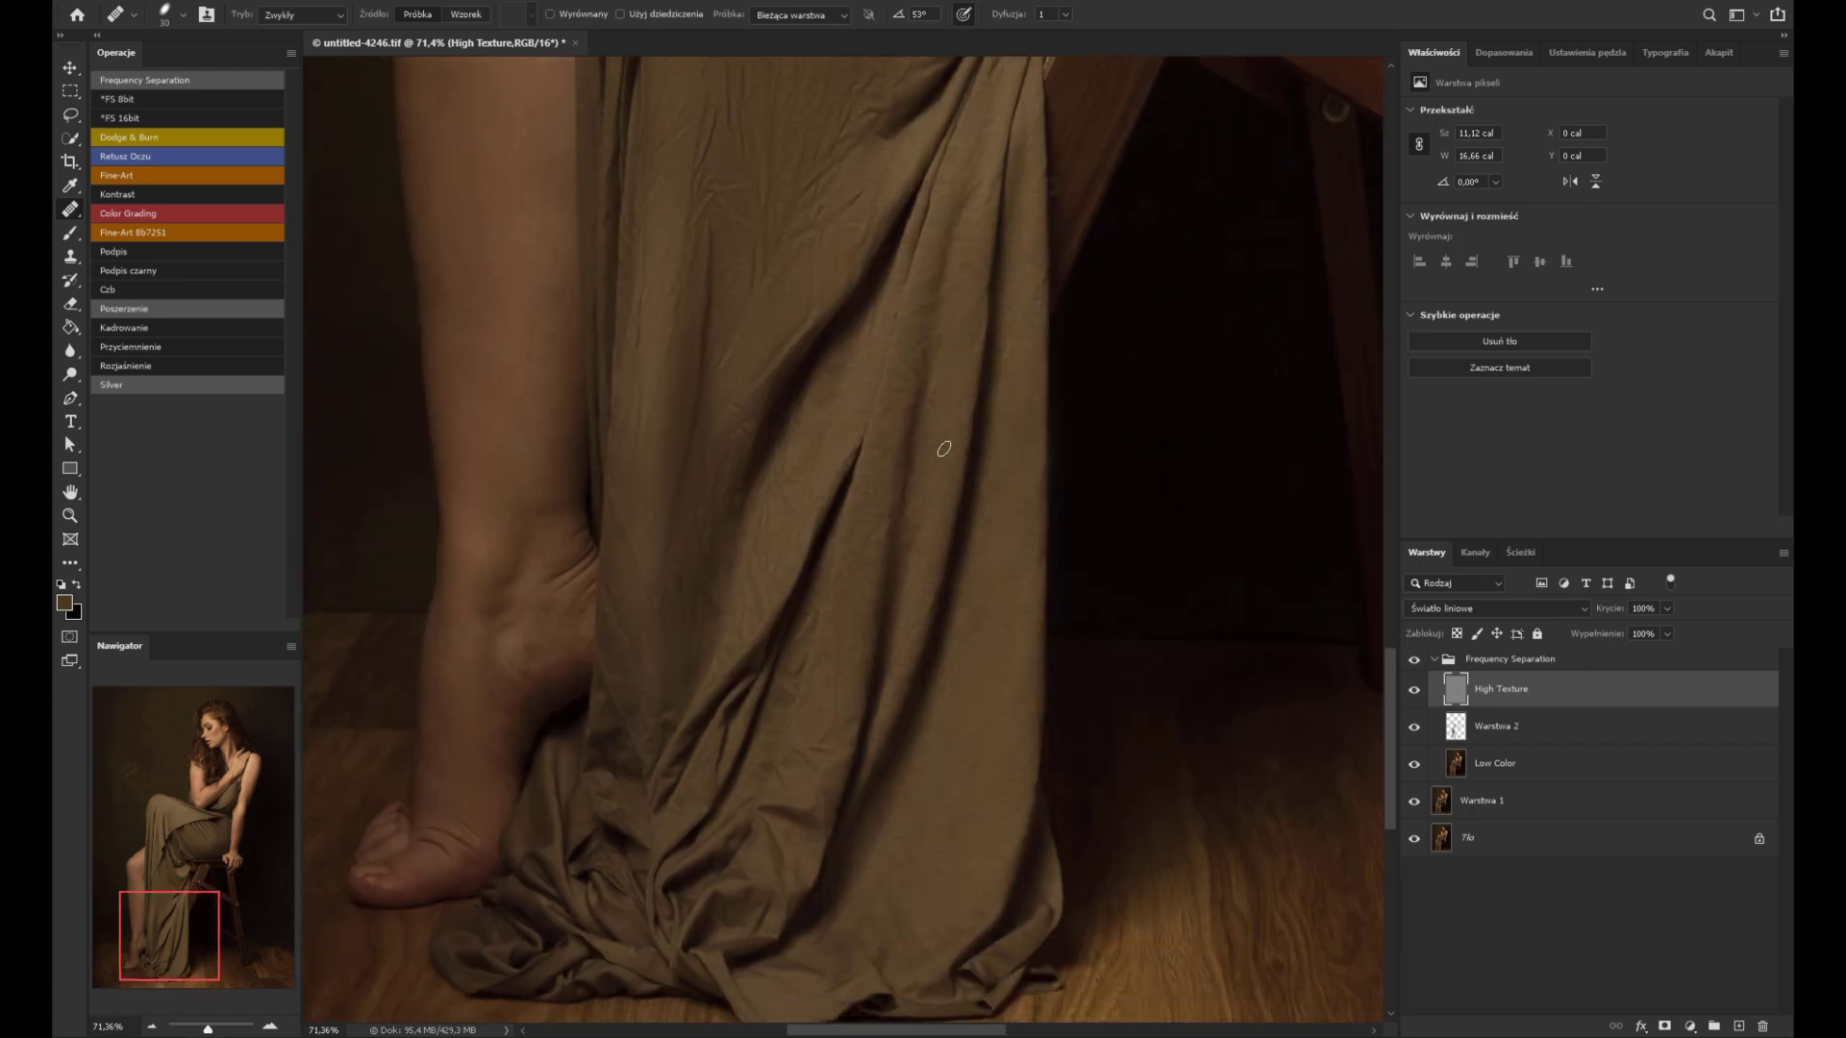
key("bracketright")
key("bracketright")
key("bracketright")
key("bracketleft")
key("bracketleft")
Step: Sample clean fabric and heal a dress wrinkle, adjusting the healing brush size
key("bracketleft")
left_click(943, 414, "alt")
left_click(973, 259, "alt")
key("bracketright")
left_click(803, 461, "alt")
scroll(849, 437, "down", 3)
scroll(906, 354, "up", 3)
key("bracketright")
key("bracketright")
key("bracketleft")
key("bracketleft")
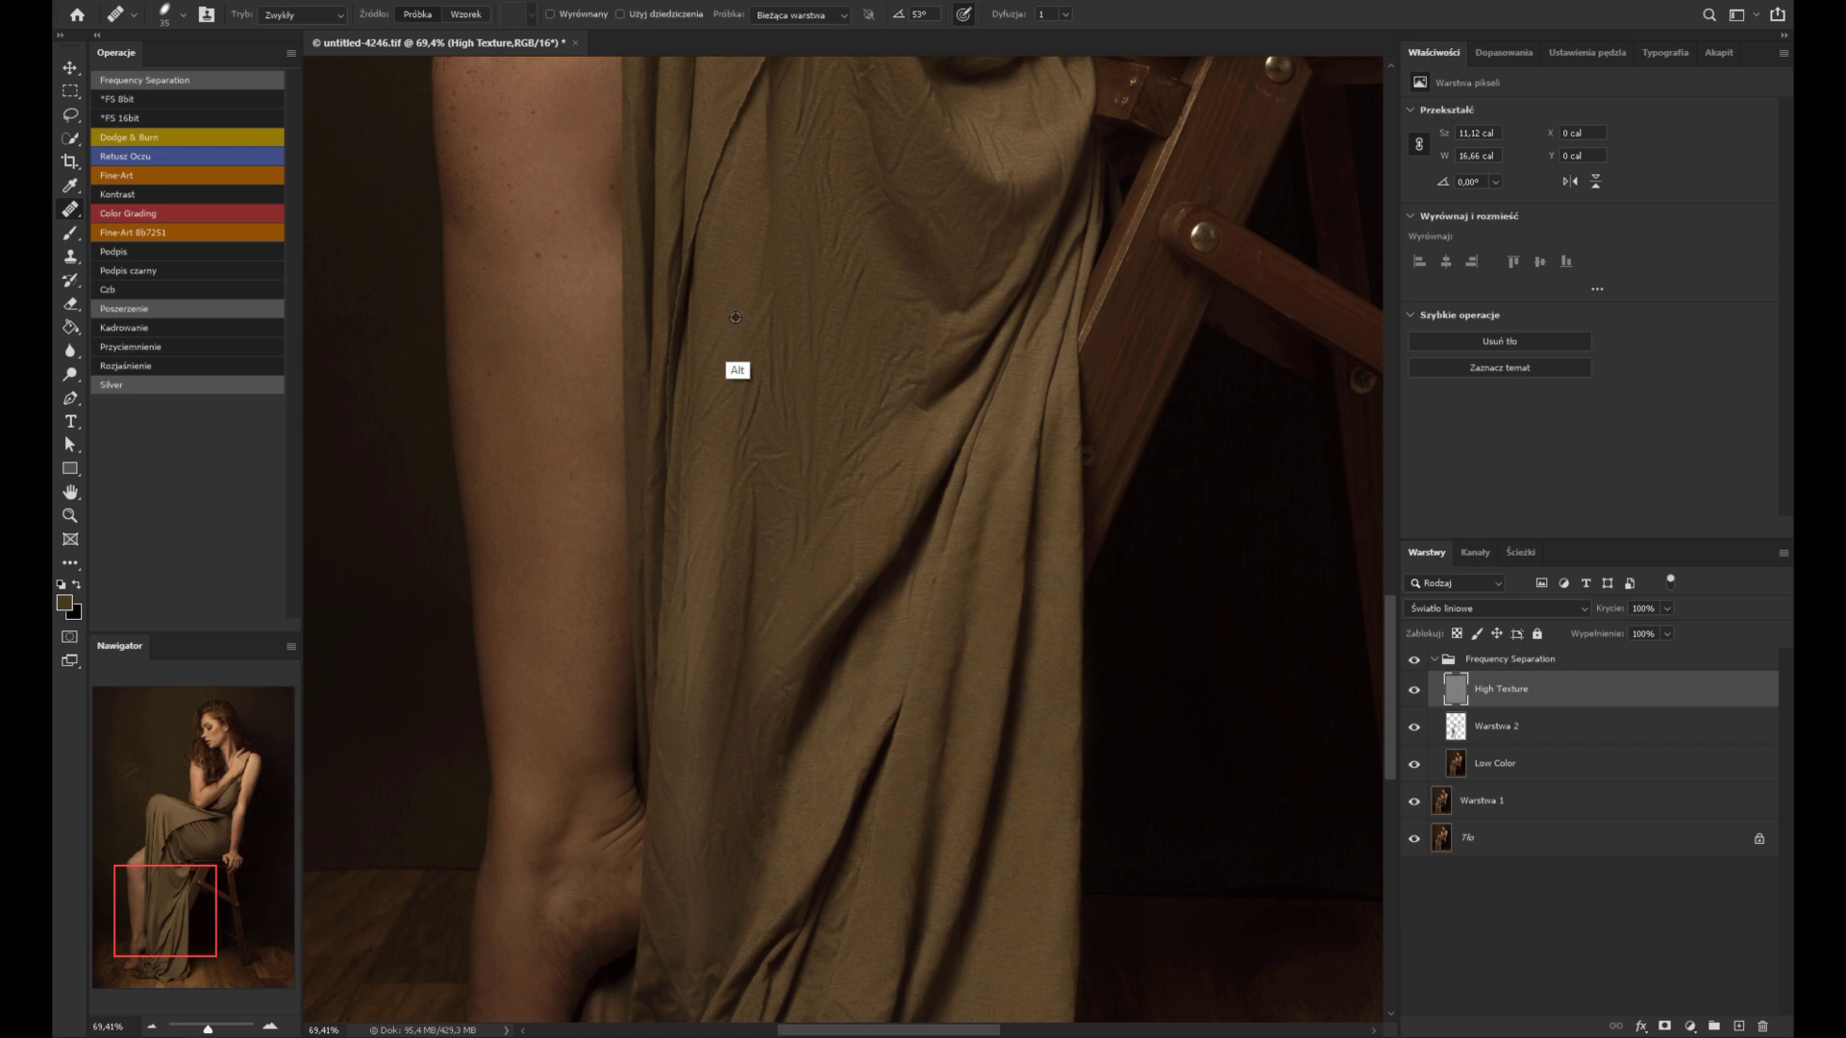
key("bracketright")
key("bracketright")
key("bracketright")
key("bracketleft")
key("bracketleft")
Step: Heal the creases and light band in the lower dress near the feet and shin
left_click(733, 604)
left_click(726, 584)
left_click(778, 556, "alt")
left_click_drag(842, 520, 914, 444)
left_click_drag(854, 709, 878, 668)
left_click_drag(729, 828, 813, 577)
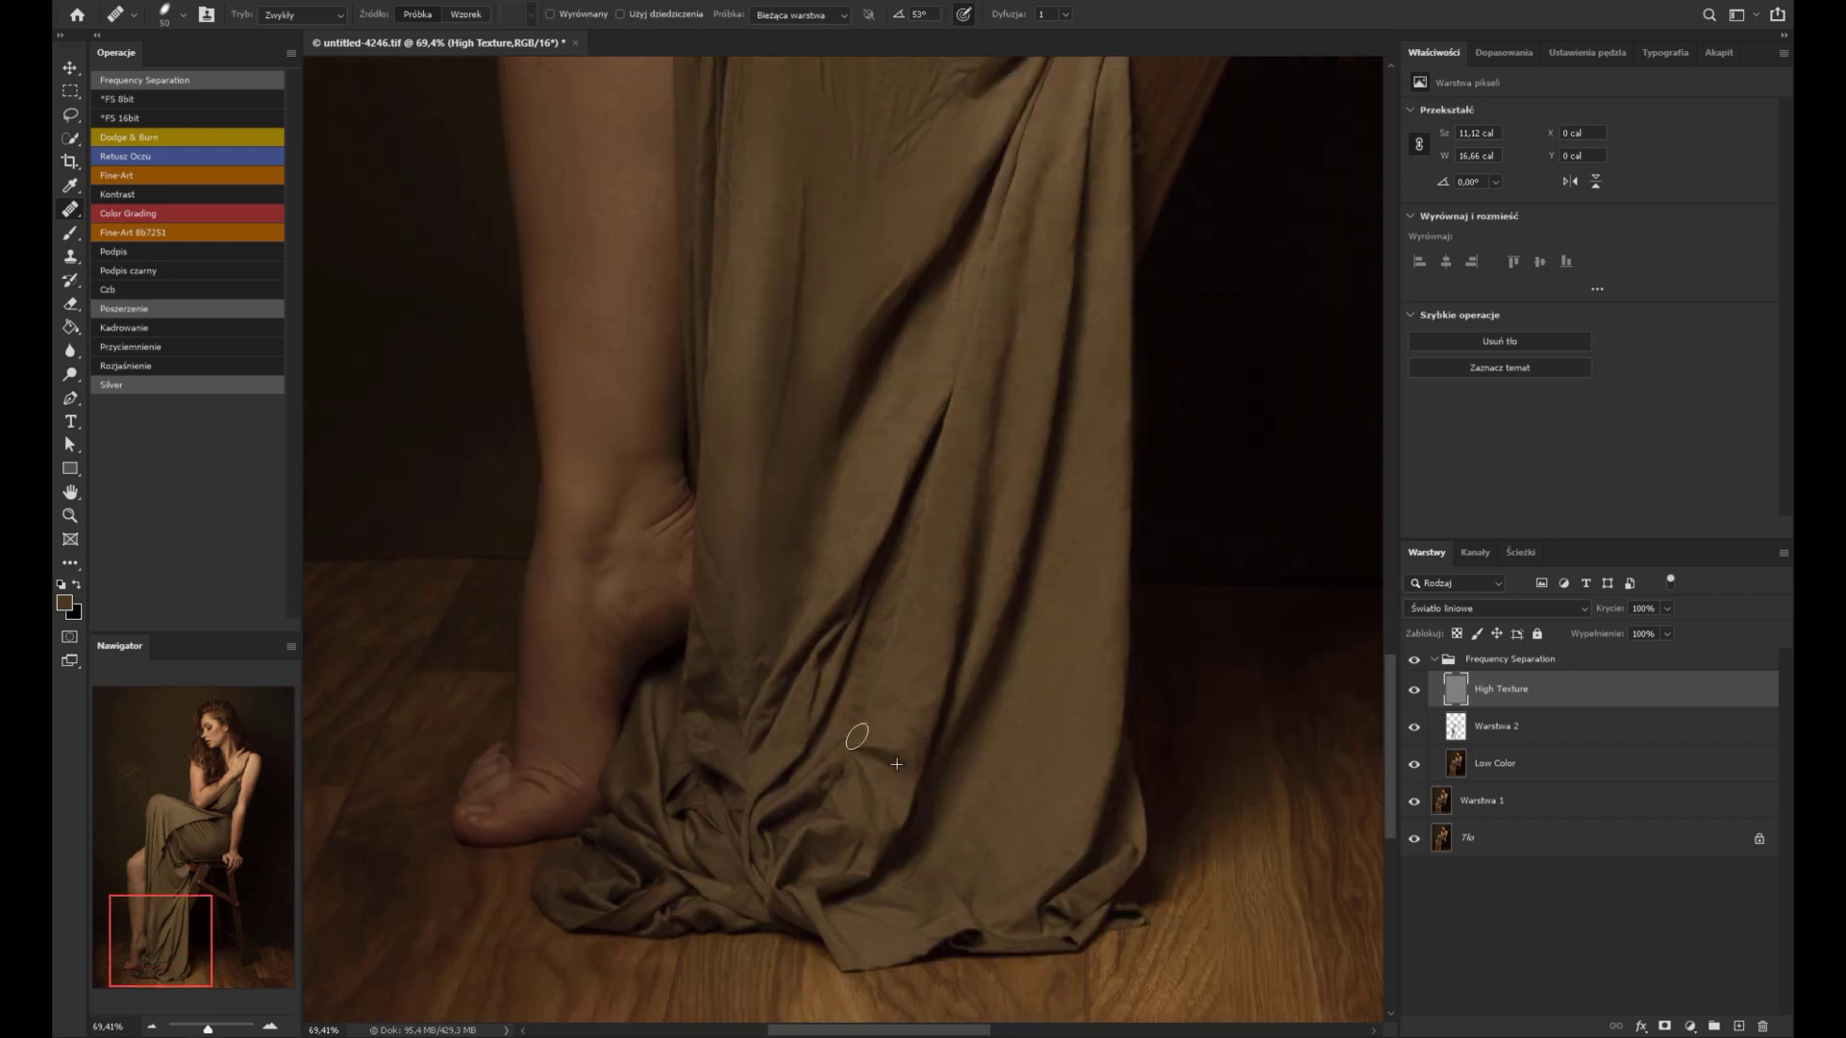
left_click_drag(789, 567, 797, 825)
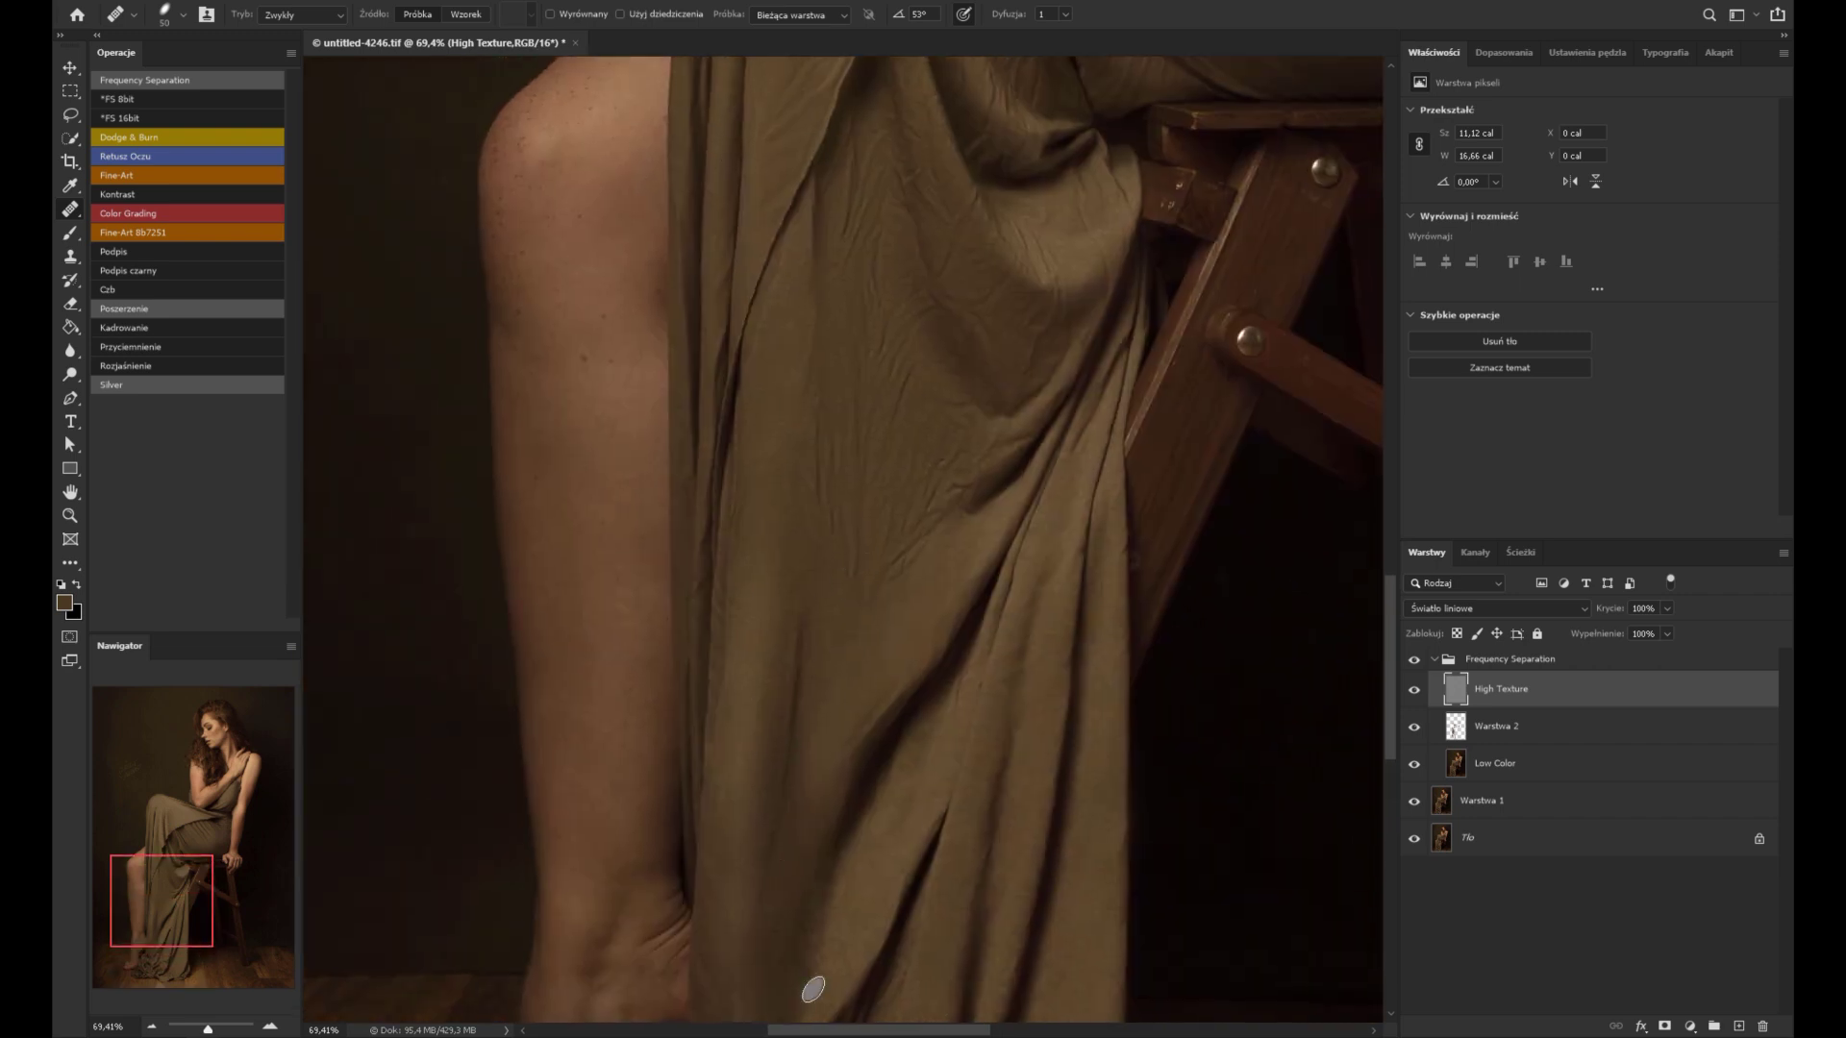
Step: Heal a dress wrinkle and the folds beside the chair
scroll(890, 771, "down", 3)
scroll(853, 616, "up", 3)
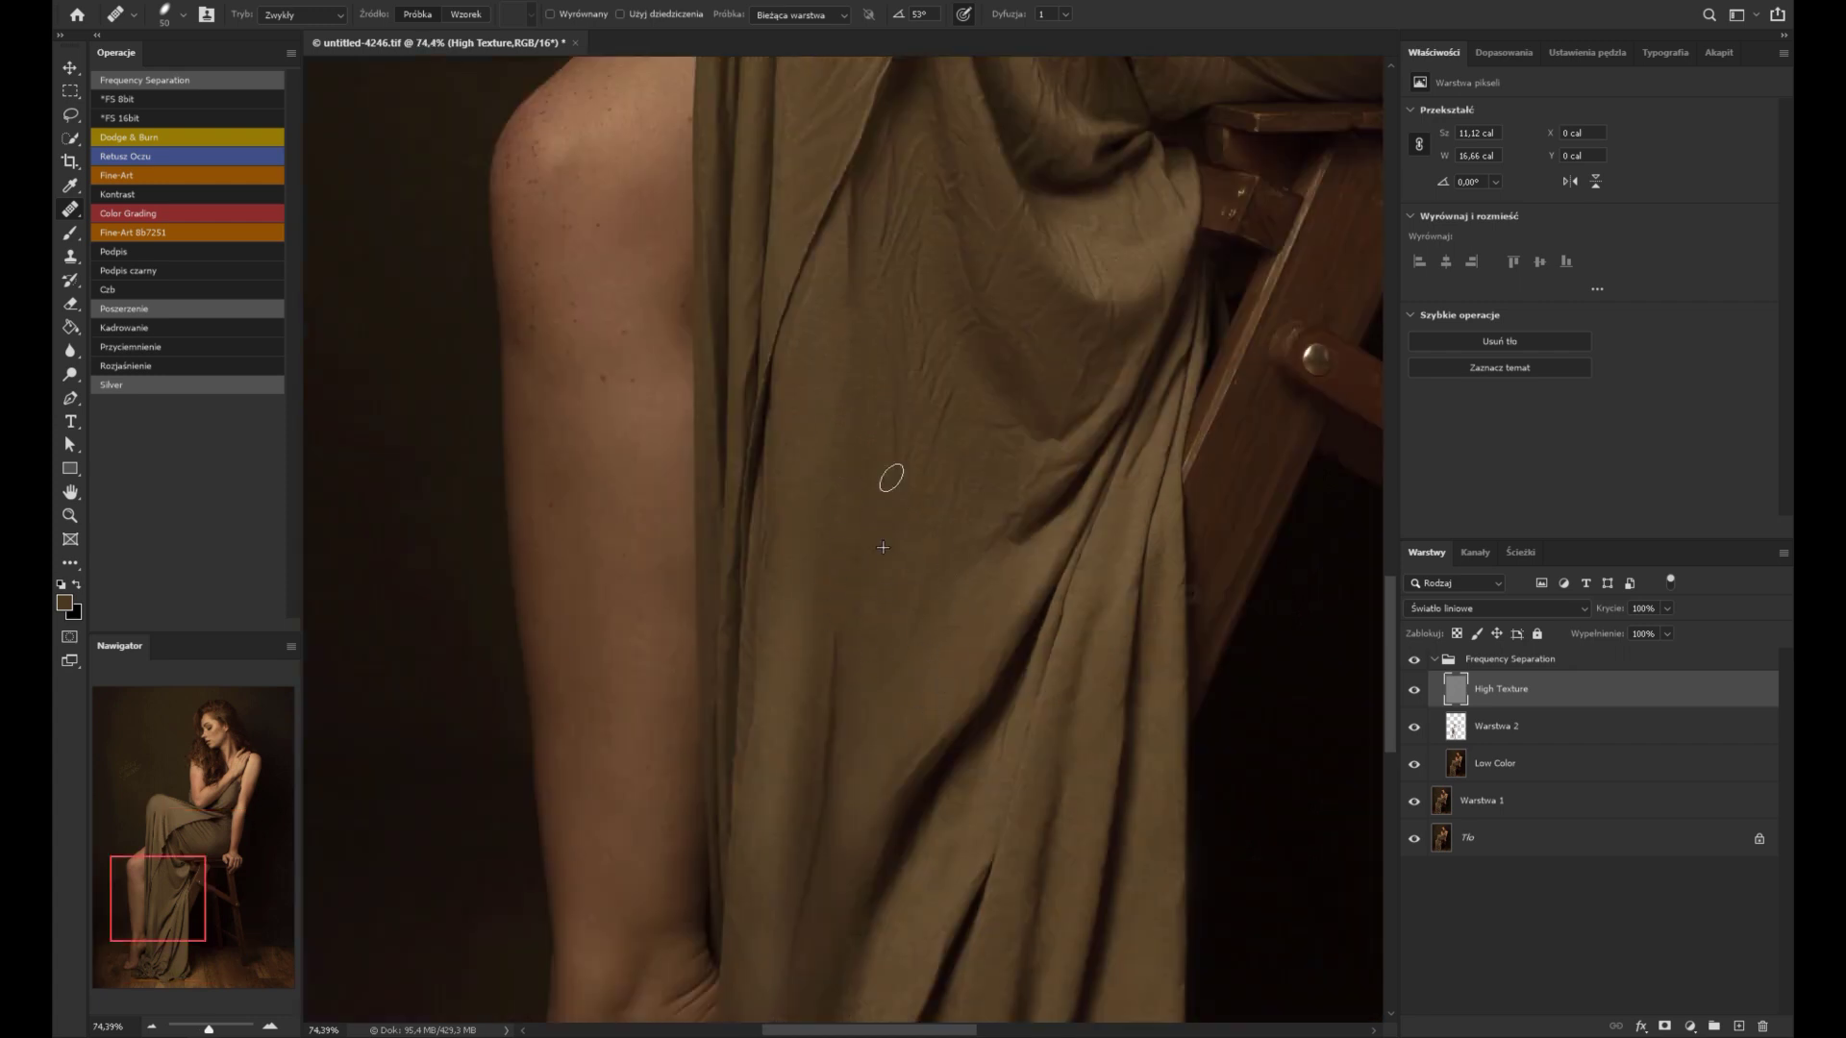
left_click(943, 657)
scroll(950, 508, "down", 1)
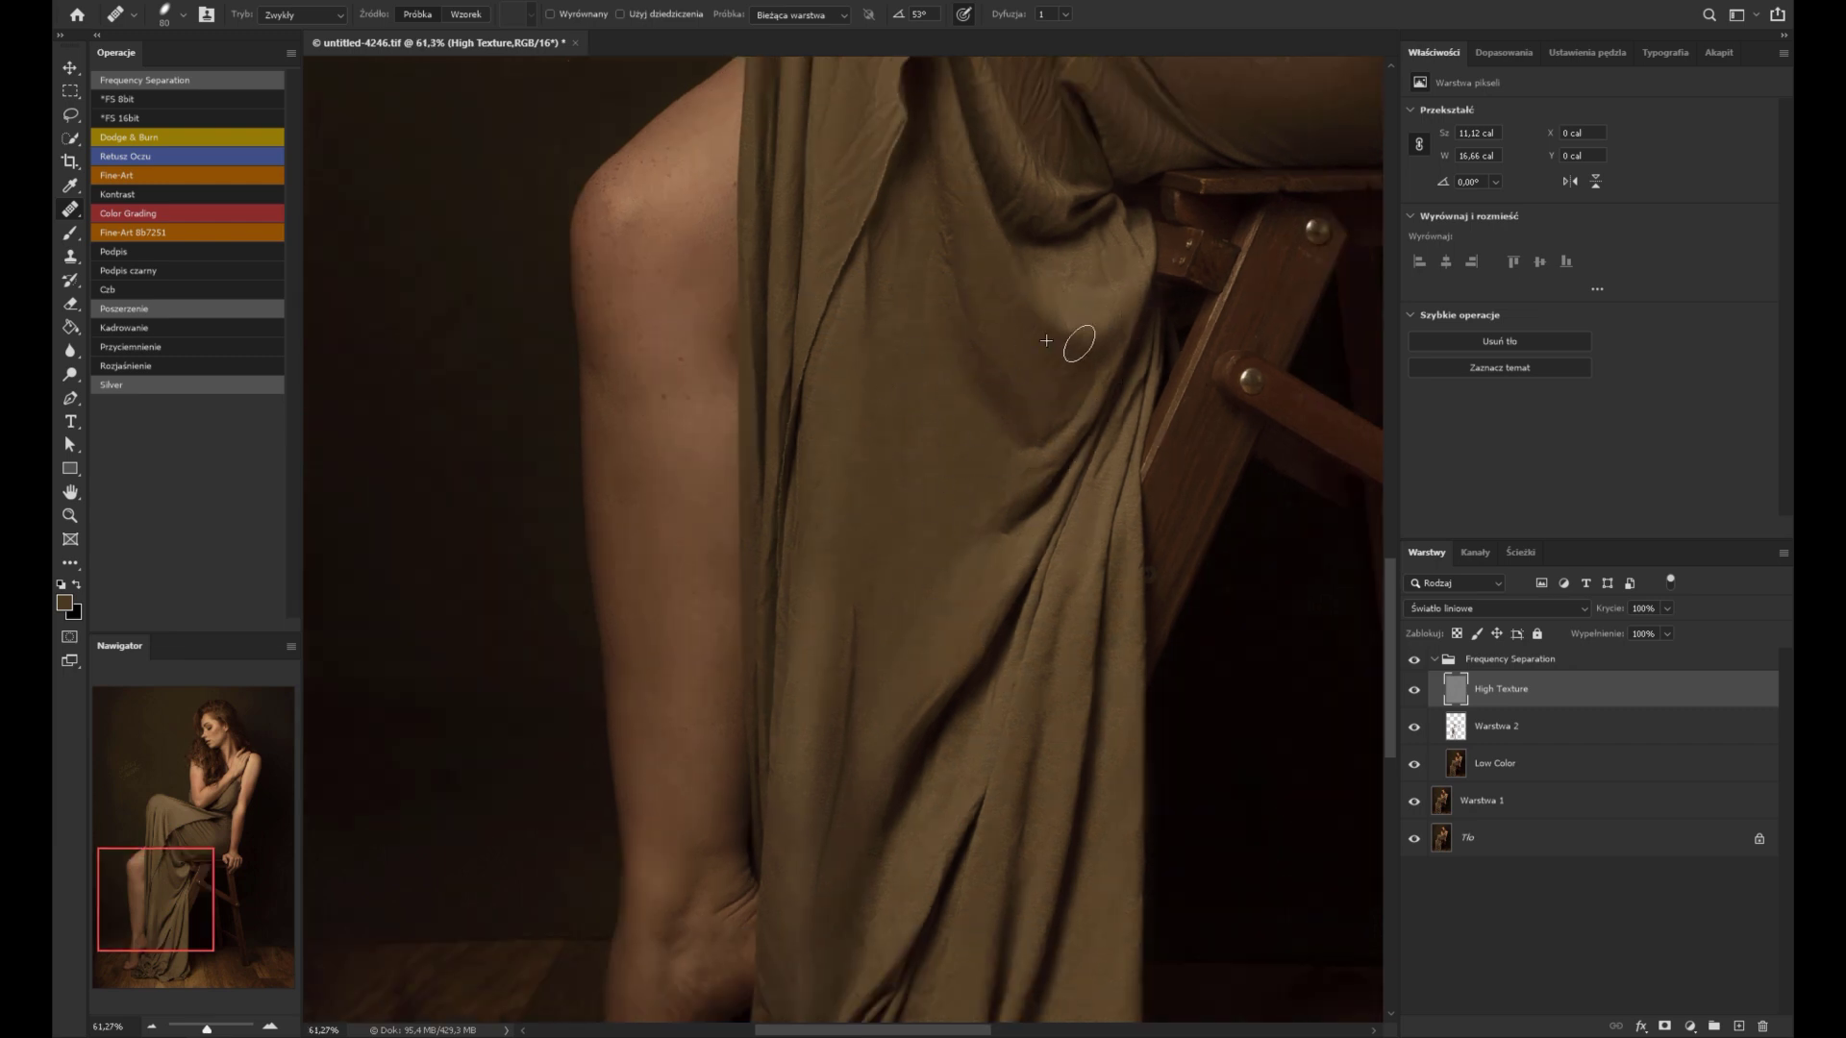
left_click_drag(984, 384, 955, 603)
left_click(1019, 385)
left_click(1120, 370)
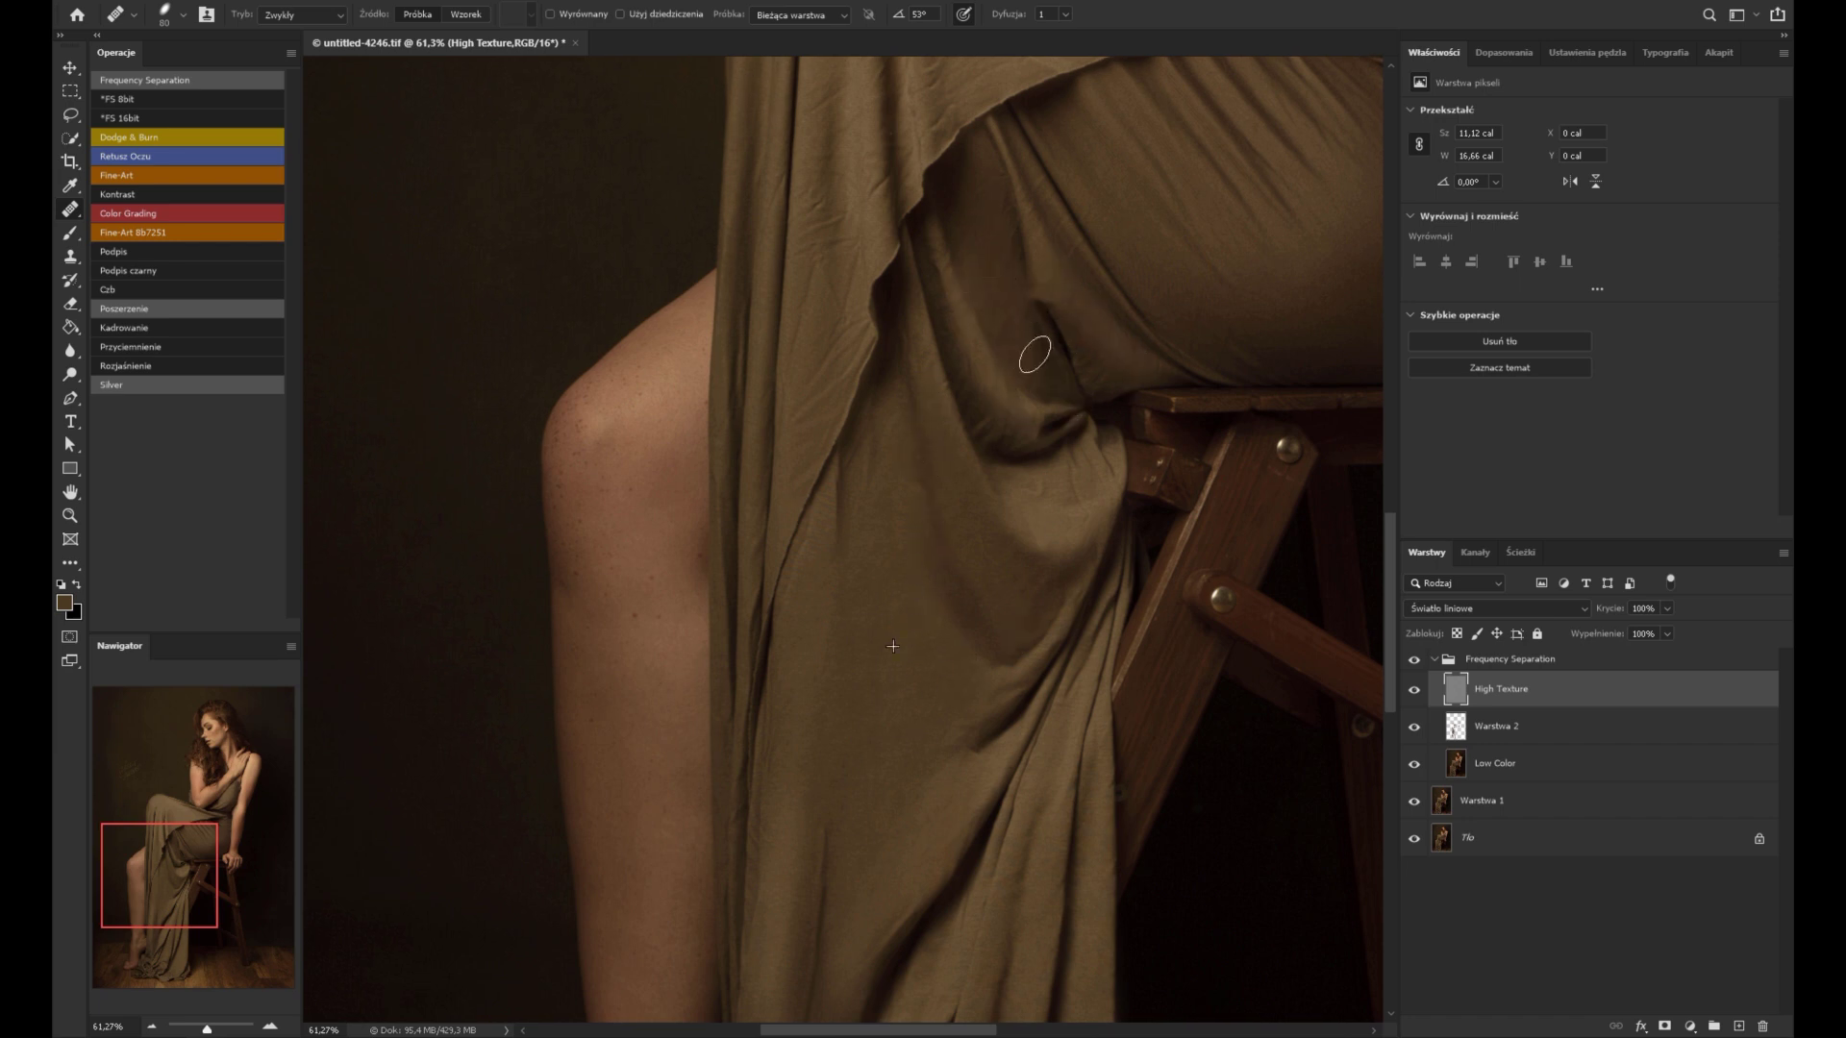
Step: Heal creases over the thigh and down the side, then fit the image (Ctrl+0)
left_click_drag(796, 447, 815, 678)
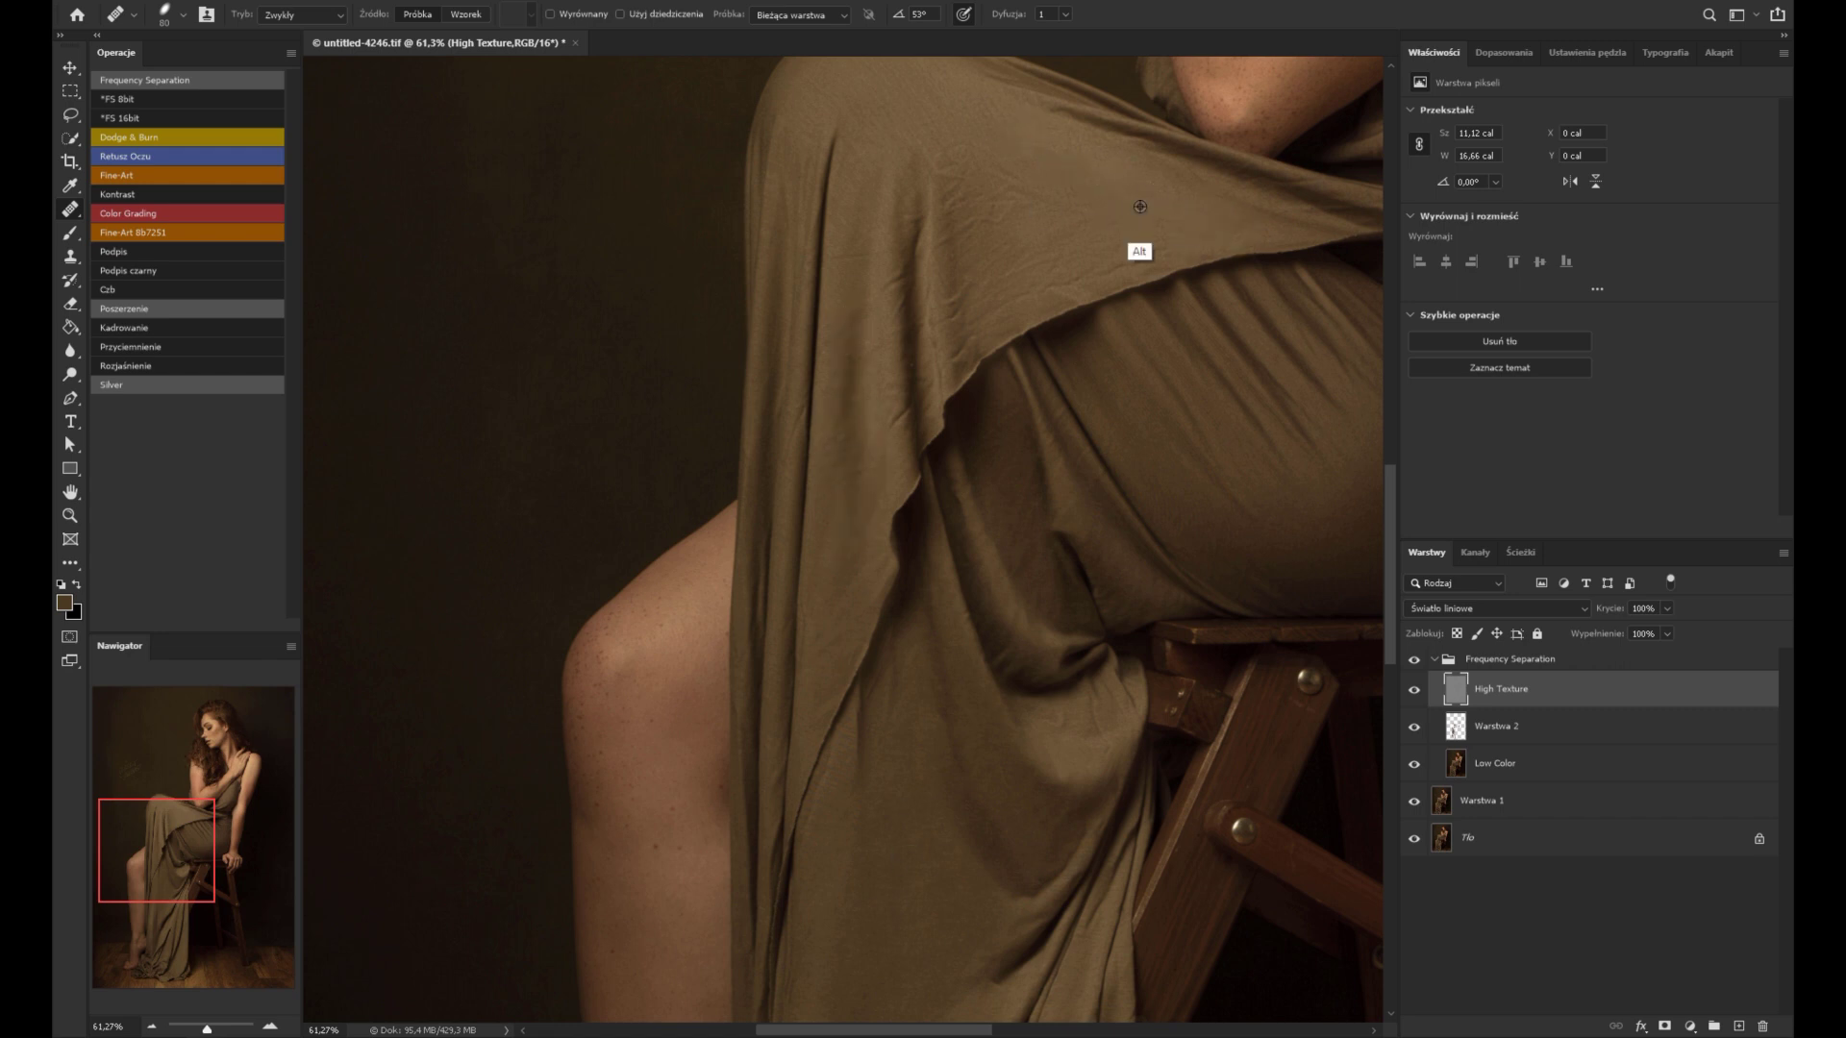
left_click(957, 152, "alt")
left_click_drag(1009, 204, 1096, 229)
left_click_drag(969, 196, 983, 350)
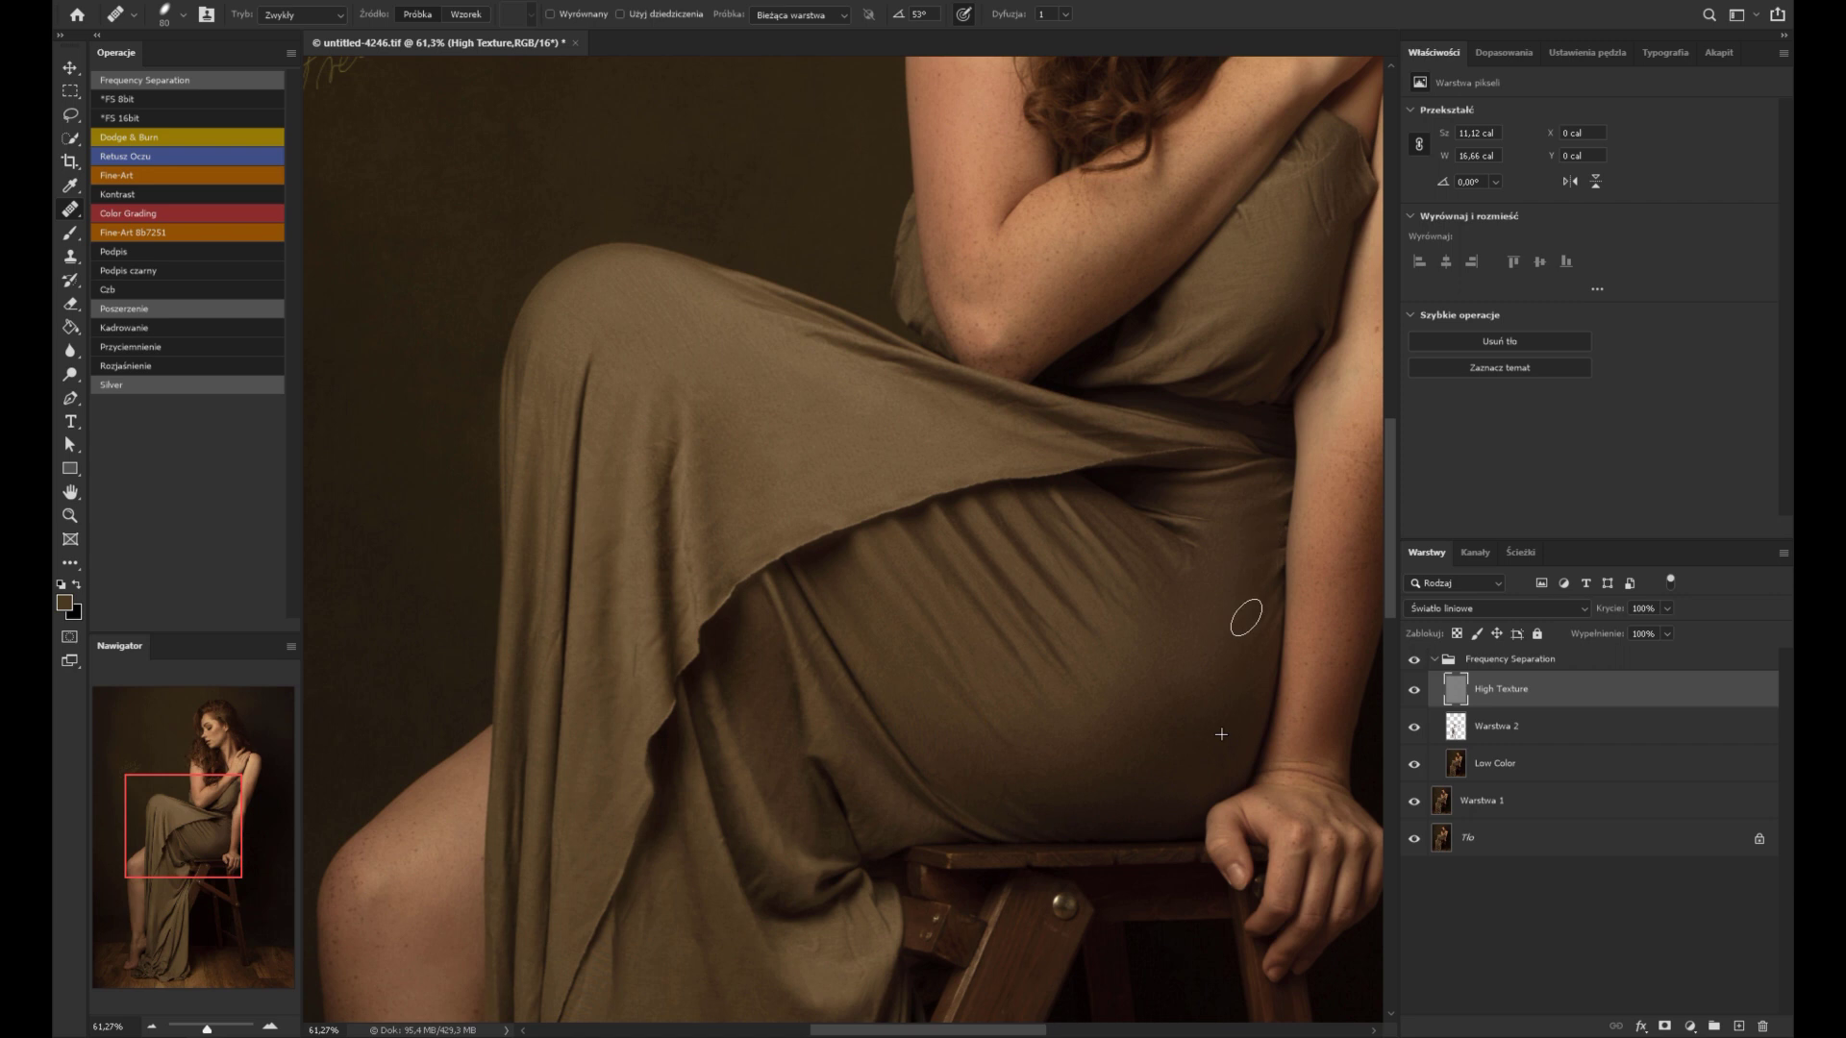
left_click_drag(1231, 541, 1229, 714)
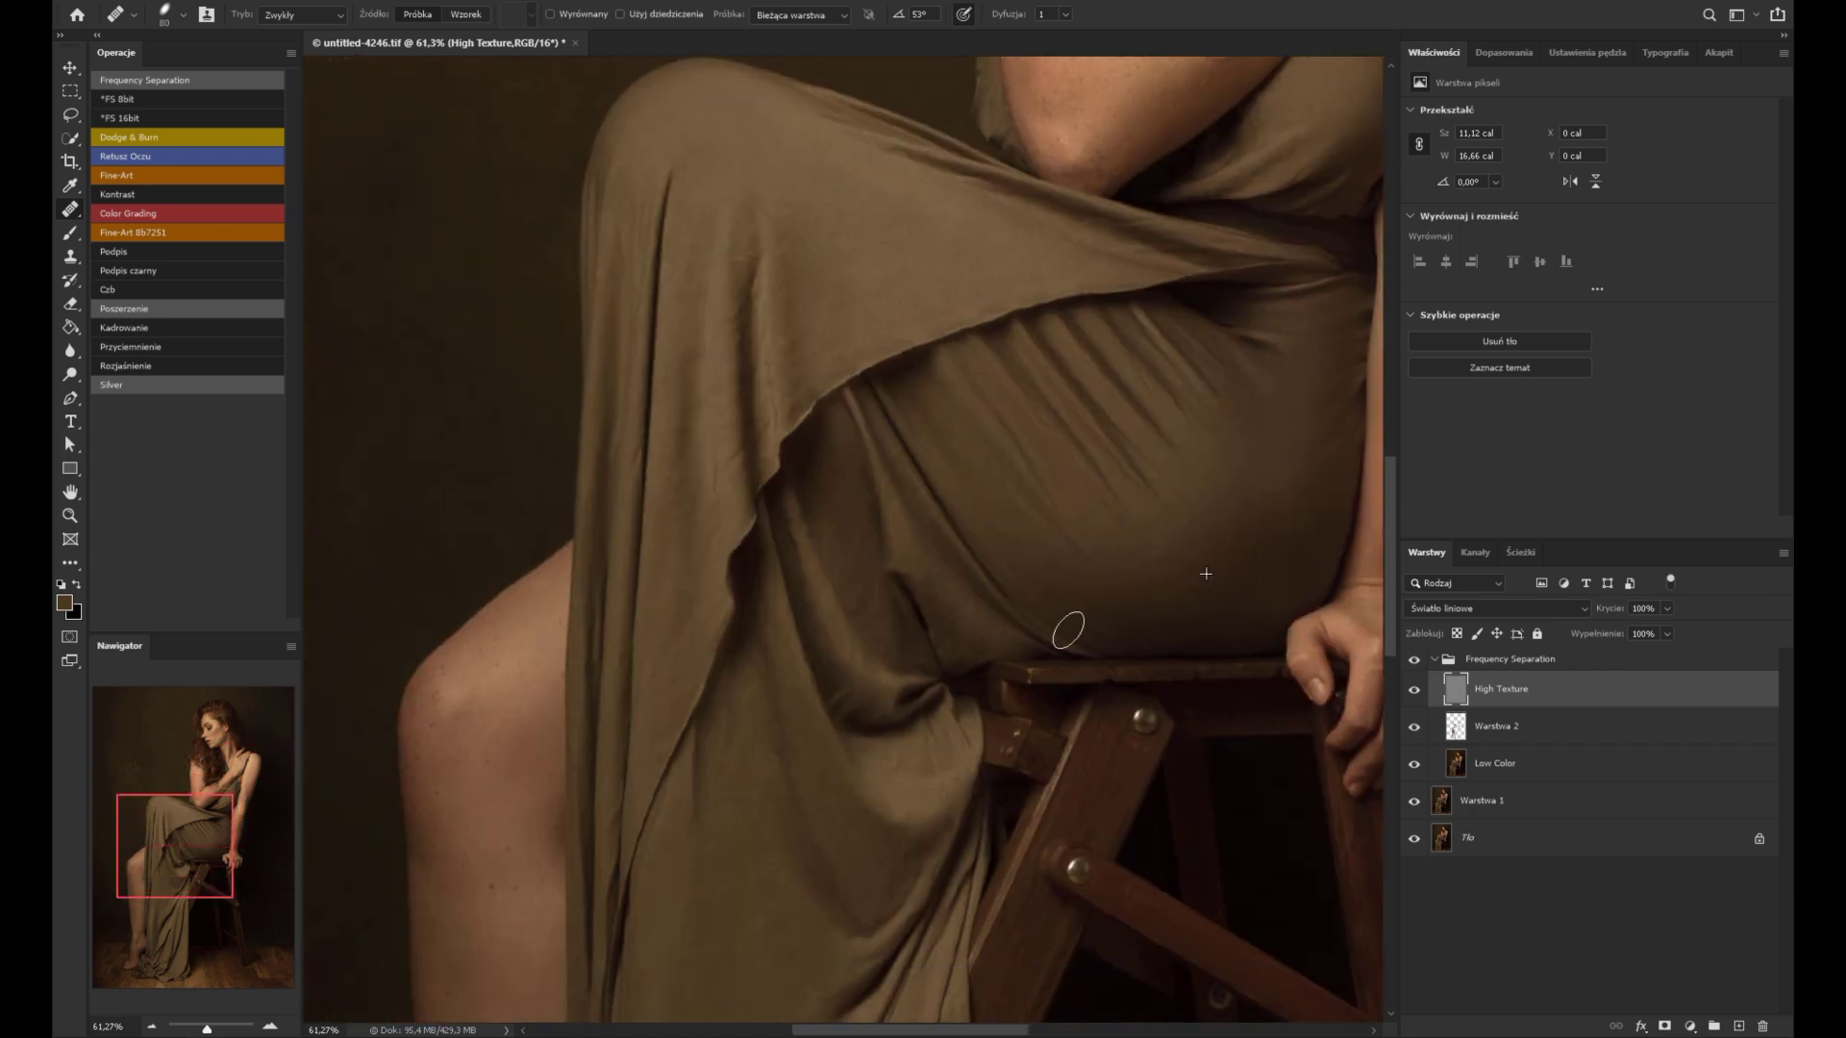
key("ctrl+0")
Step: Toggle the Frequency Separation group to compare, keep it visible, and select it
left_click(1414, 660)
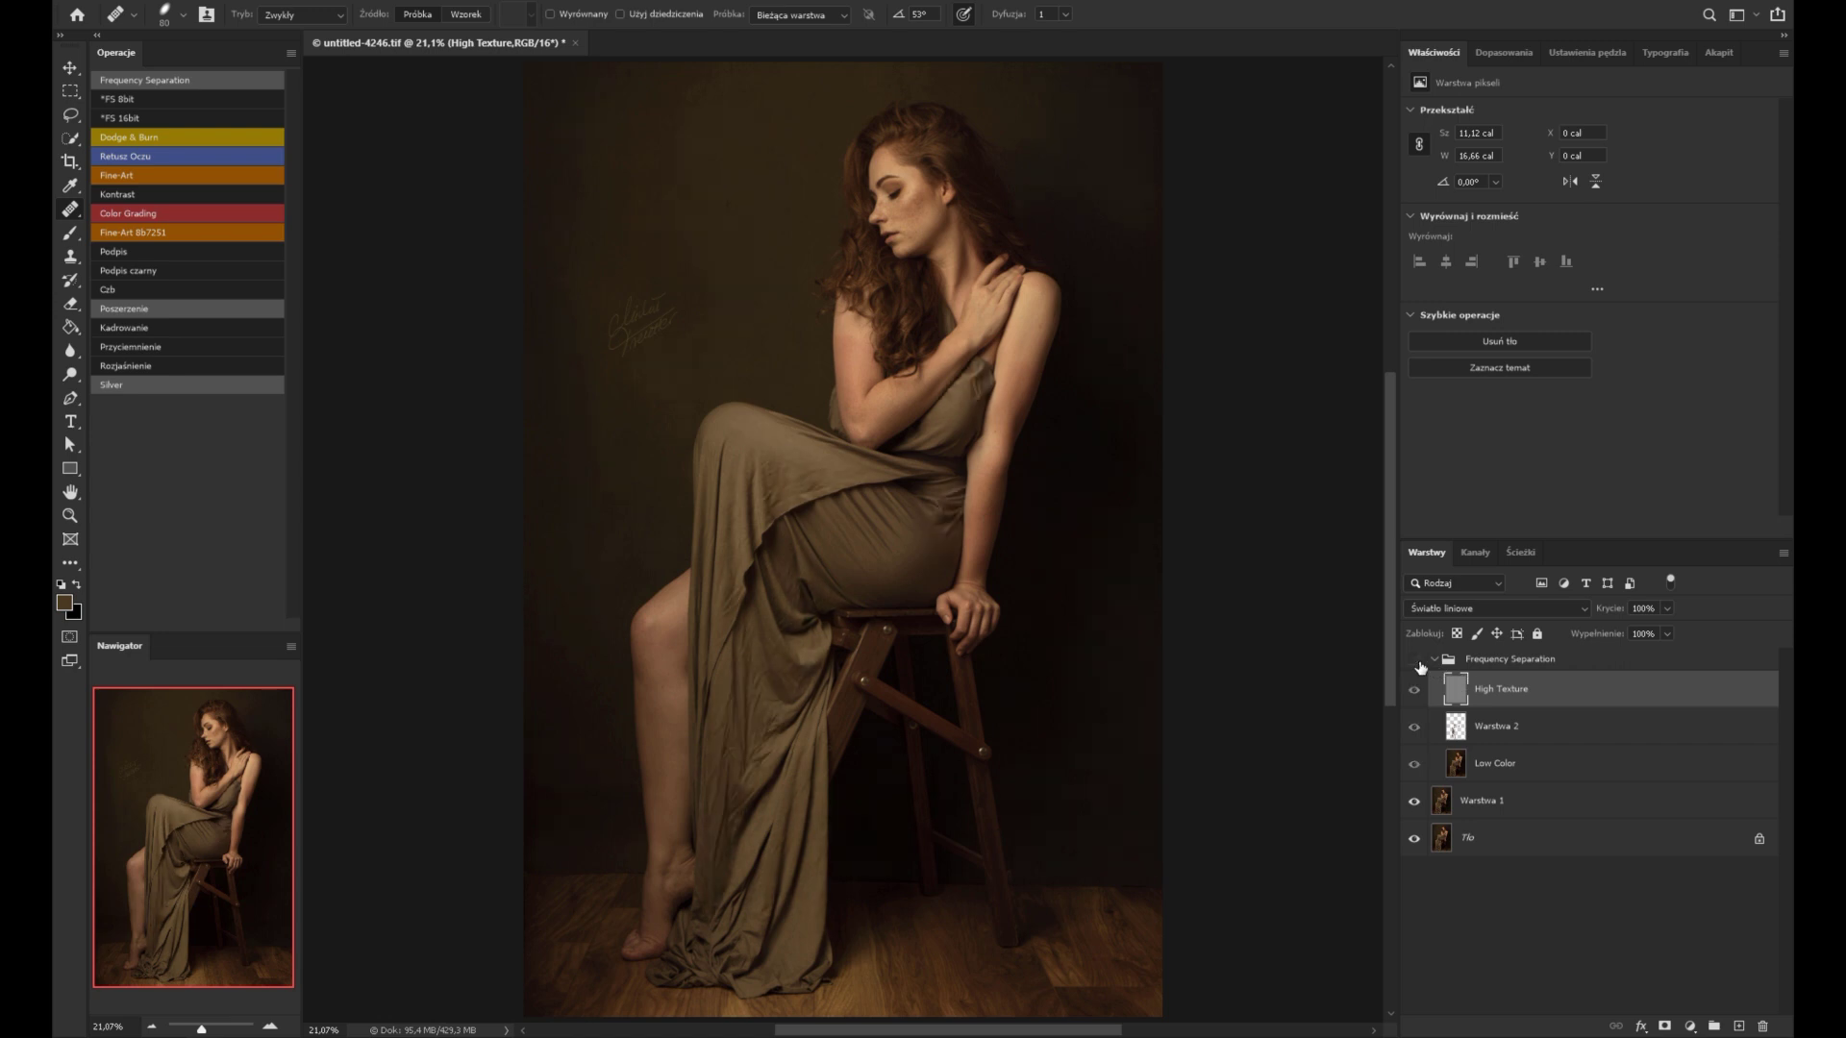
left_click(1417, 661)
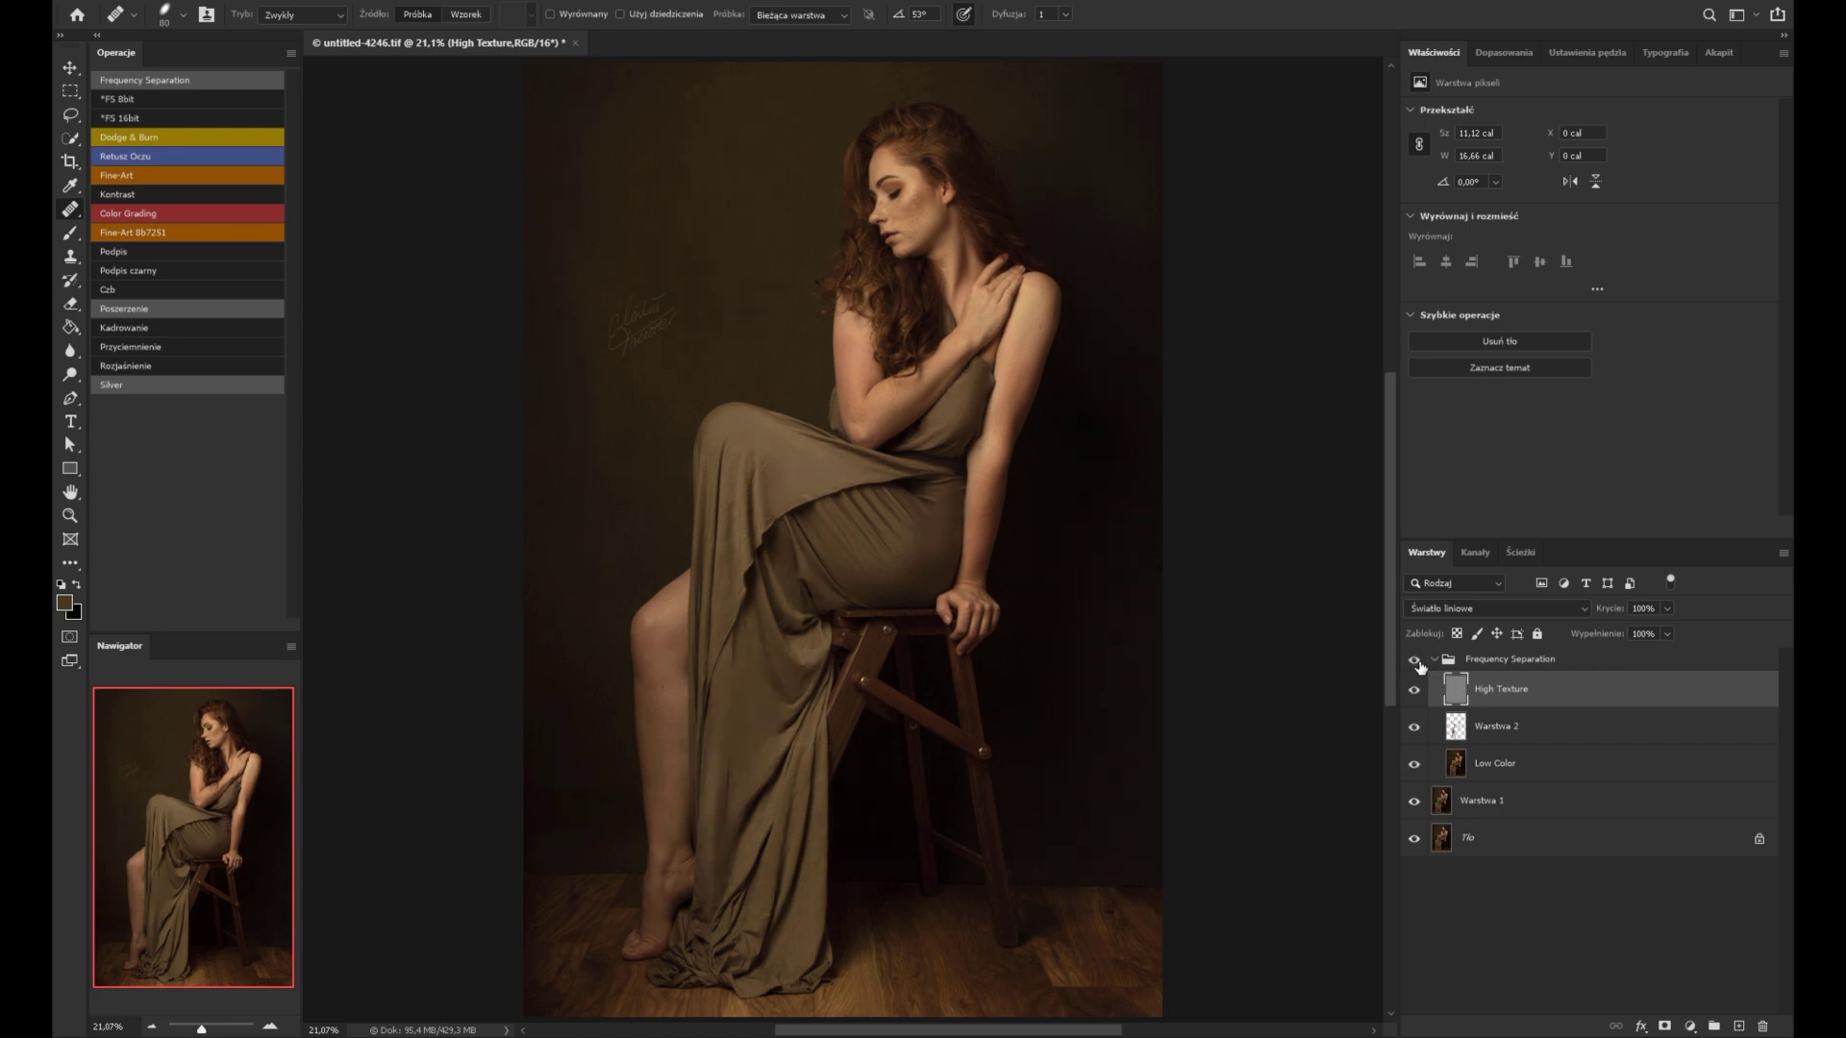
left_click(1417, 661)
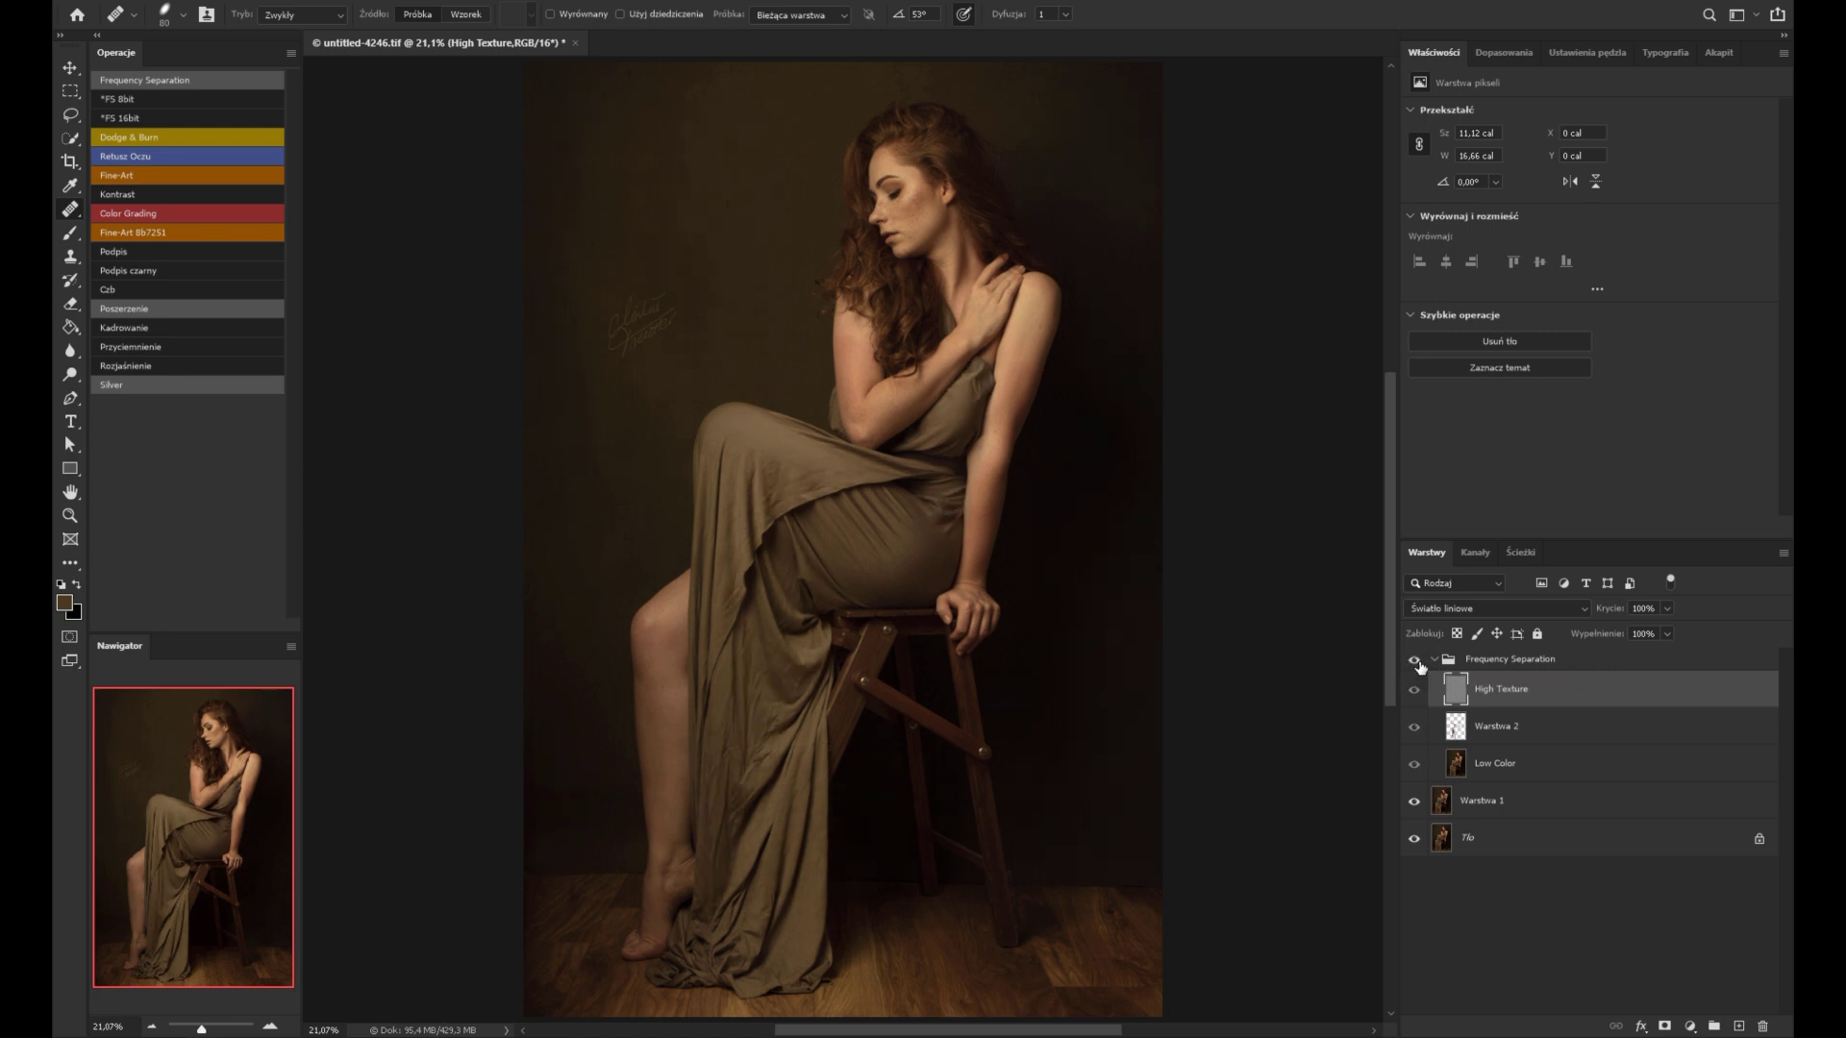
left_click(1442, 664)
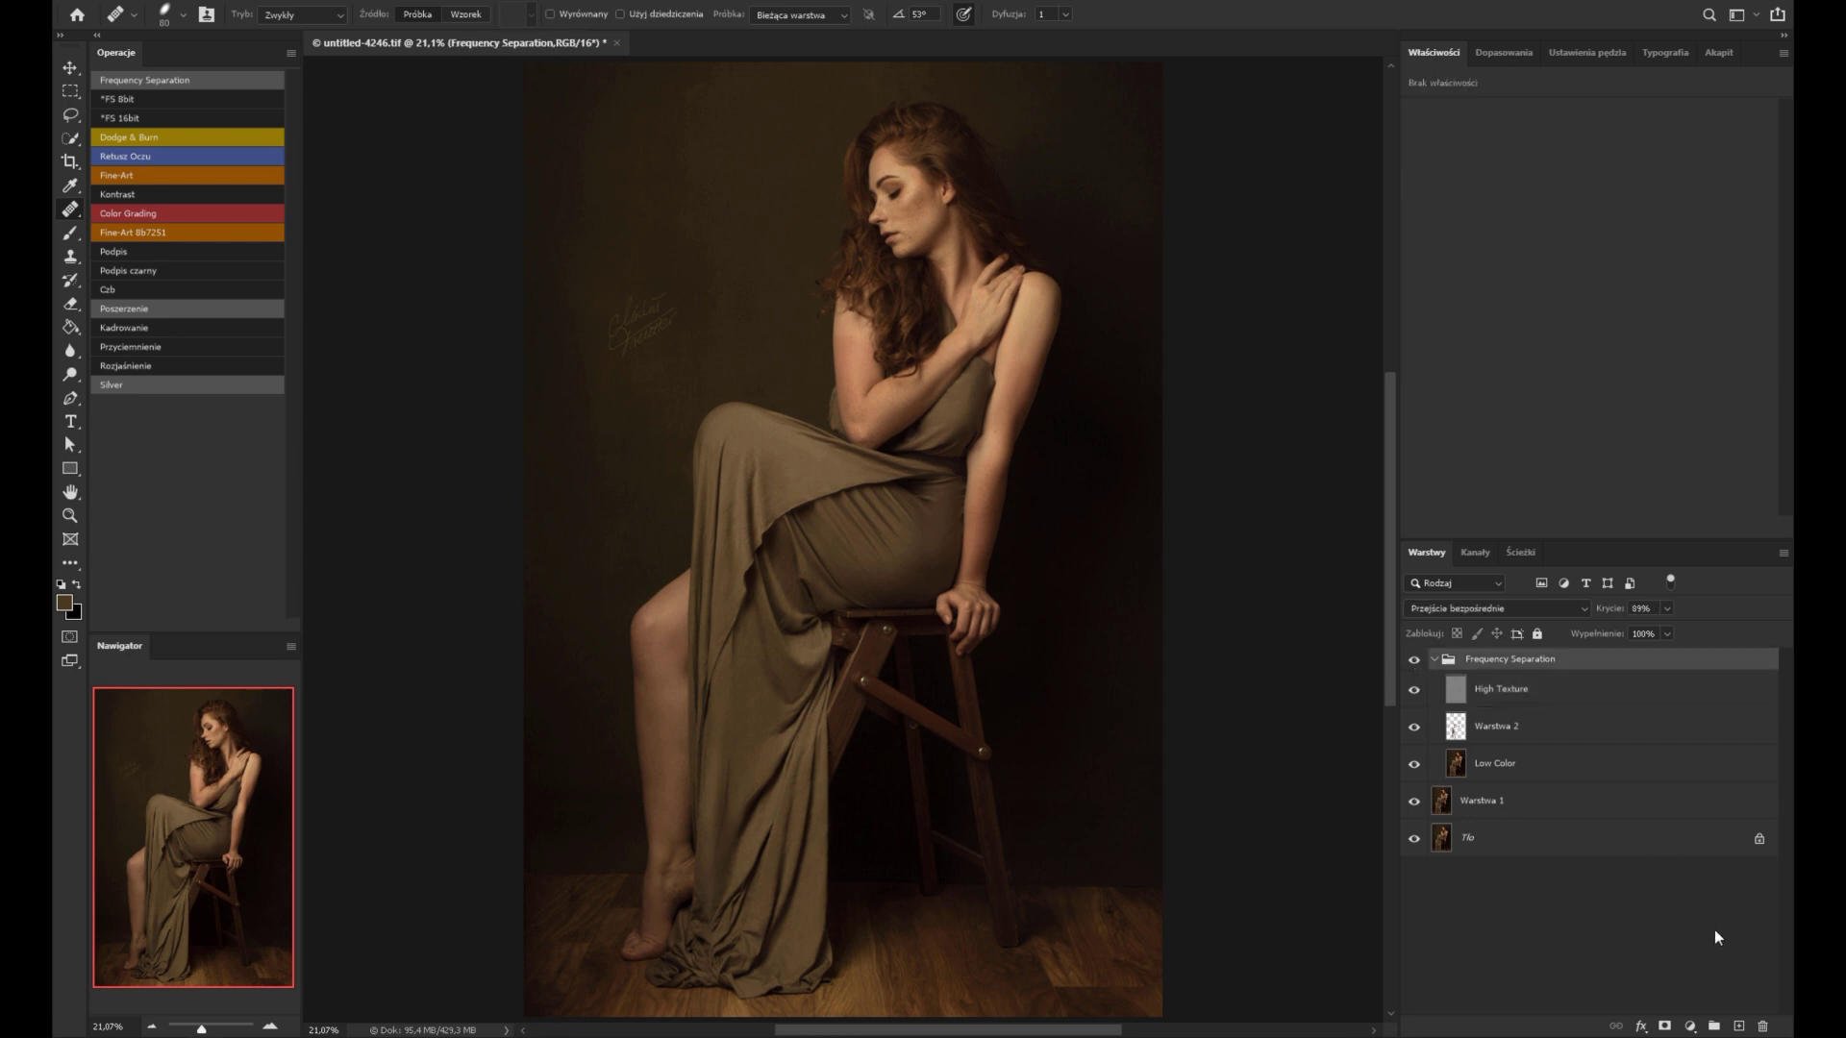
Step: Add a new layer, Warstwa 3, with the Nakładka (Overlay) blend mode
left_click(1739, 1027)
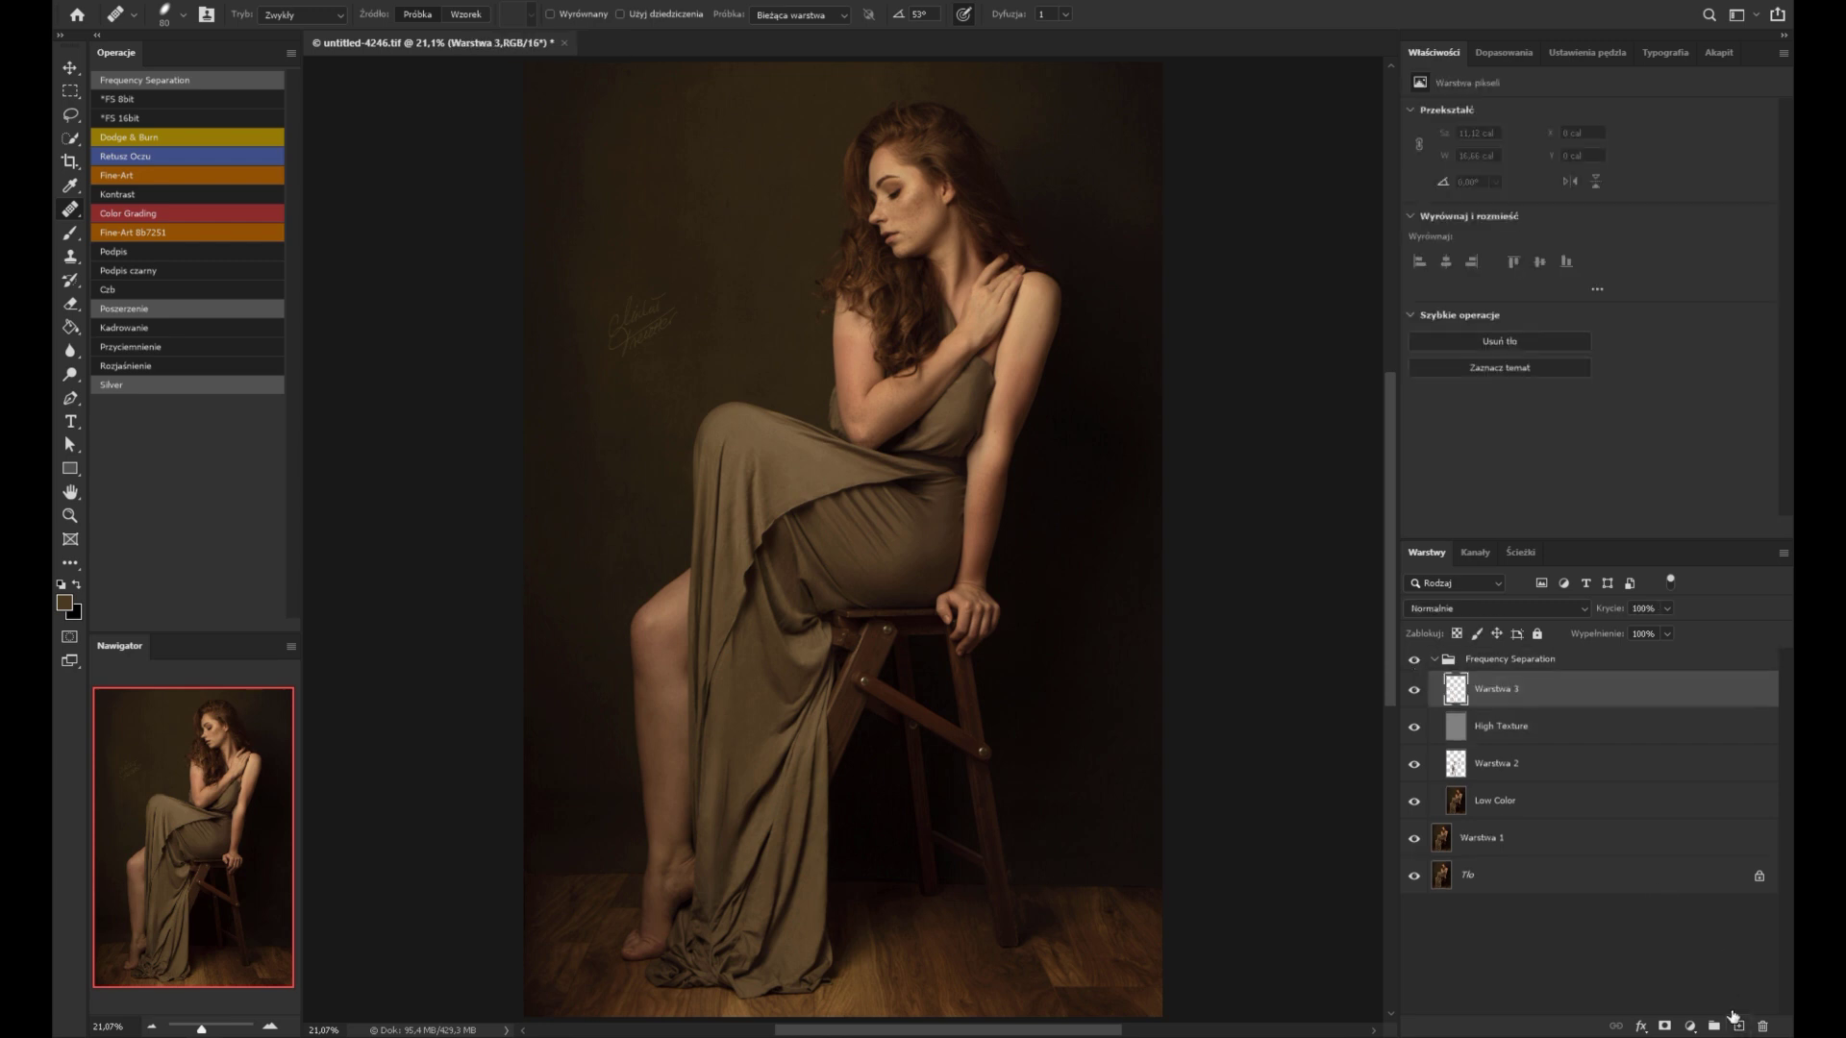
left_click(1477, 609)
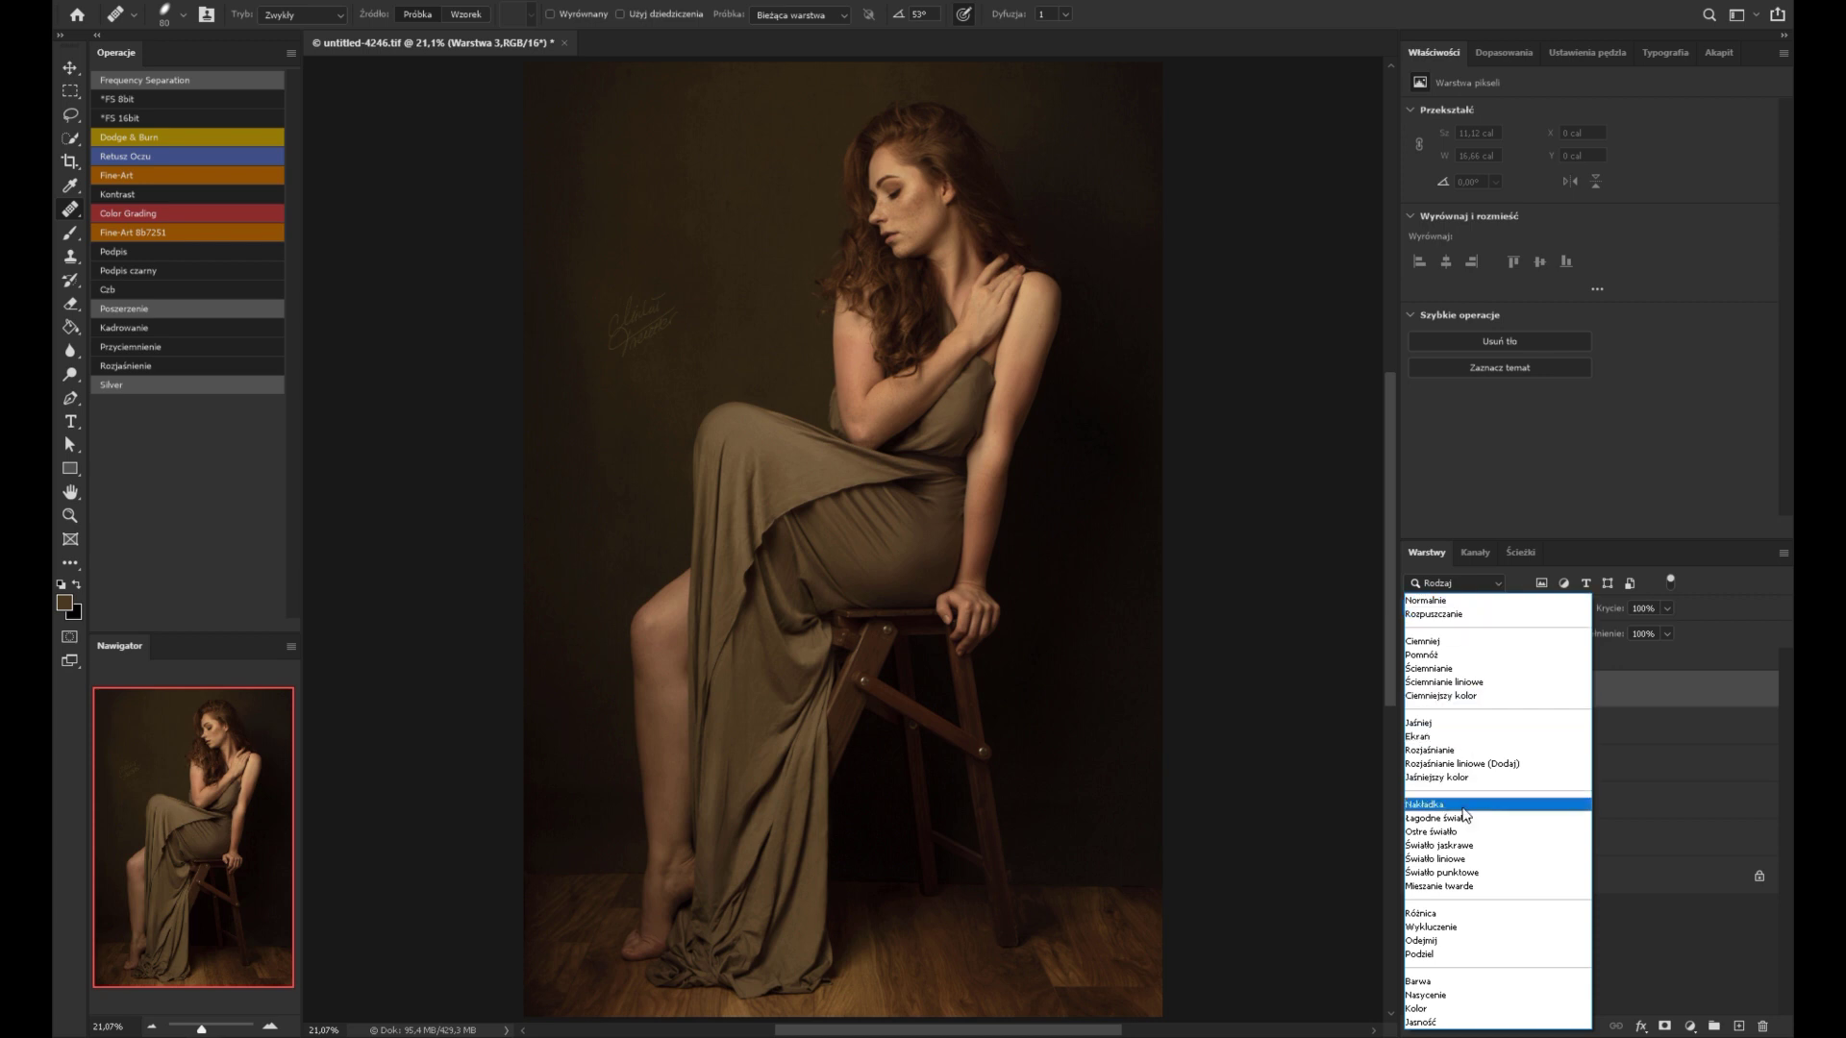
left_click(1462, 813)
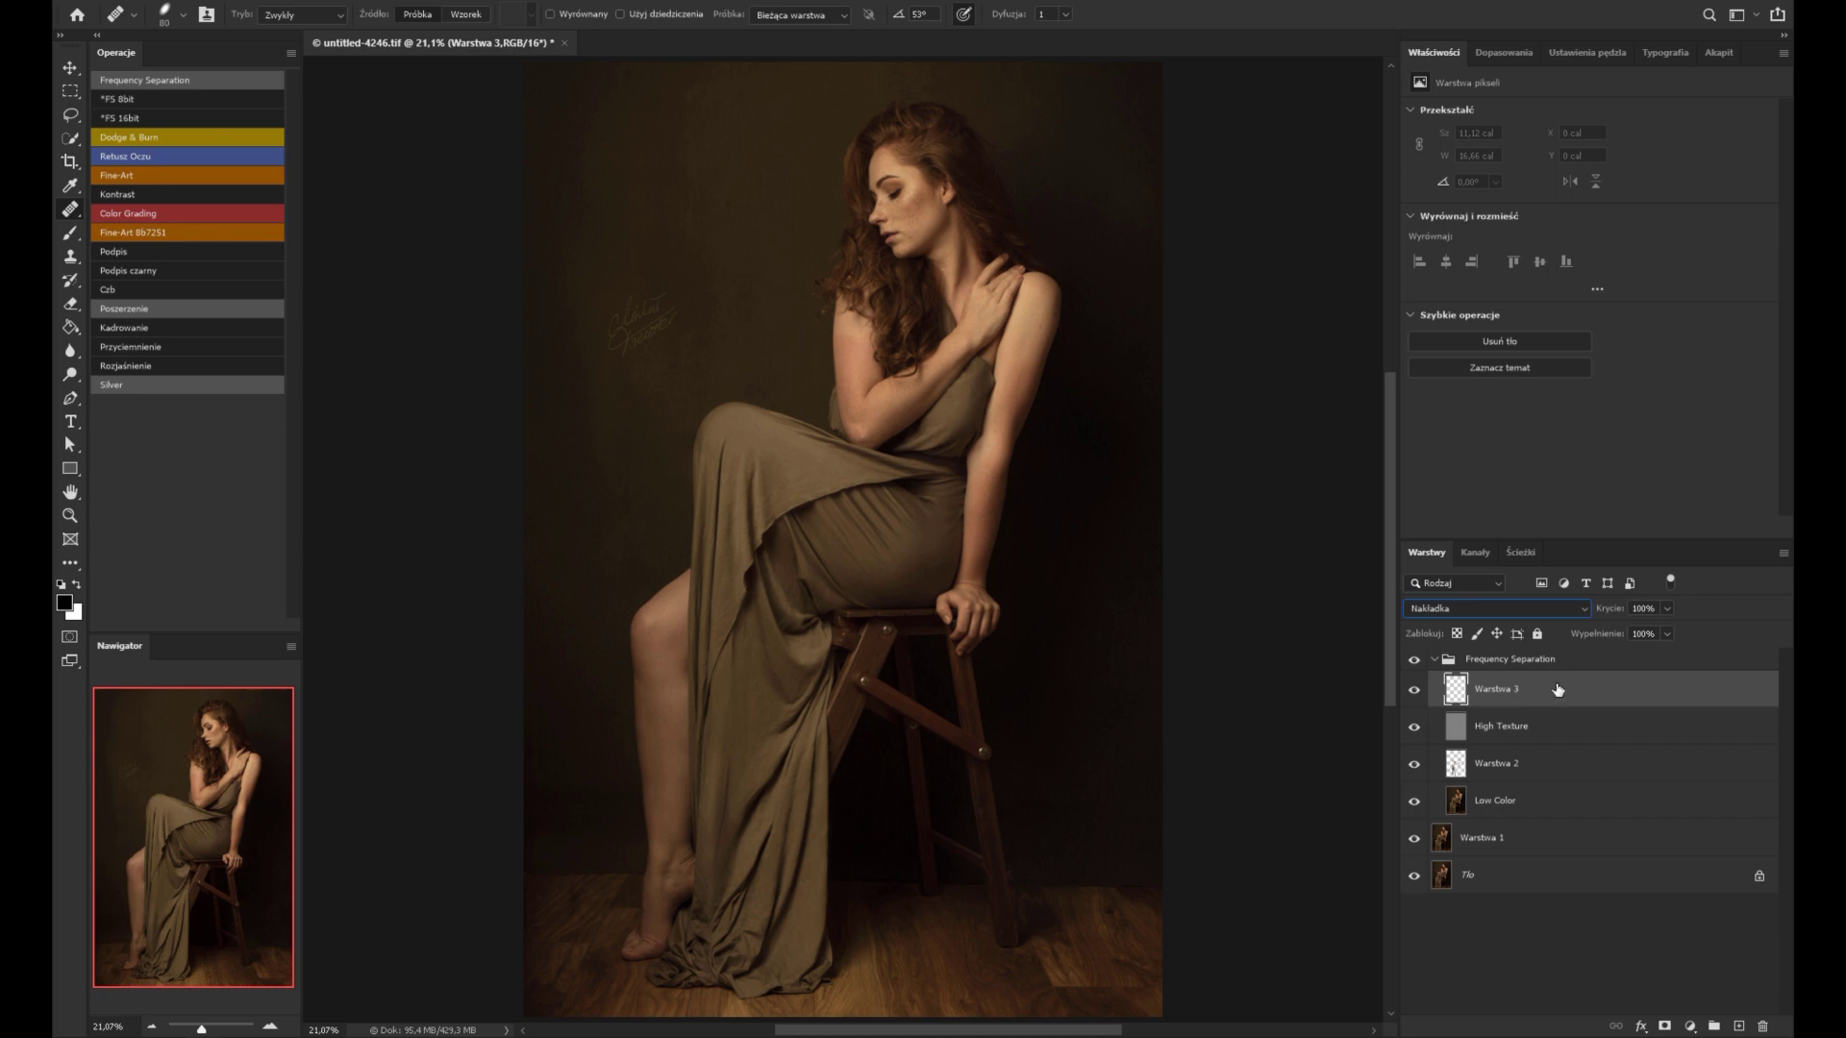
Step: Burn the dress hem and fold in black, and dodge the knee fold in white
left_click(70, 234)
left_click_drag(738, 769, 720, 895)
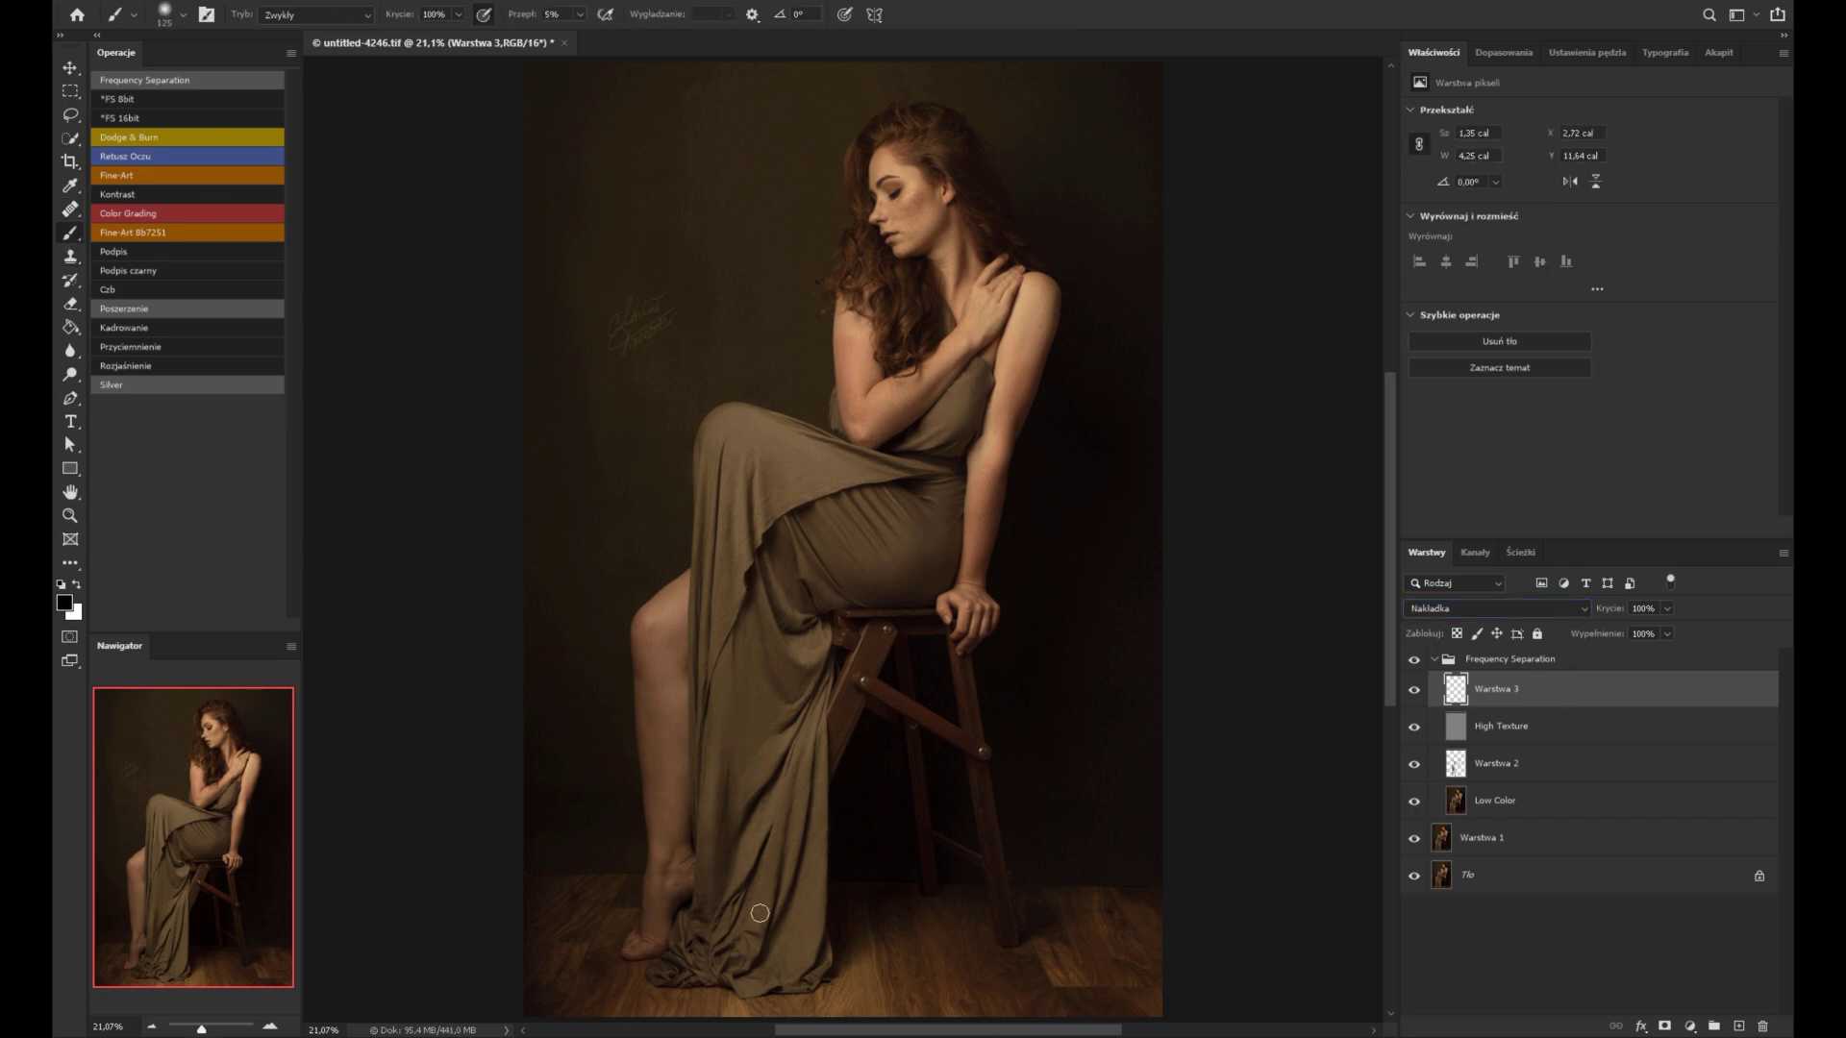
left_click_drag(768, 489, 771, 535)
key("bracketright")
key("x")
left_click_drag(742, 430, 866, 471)
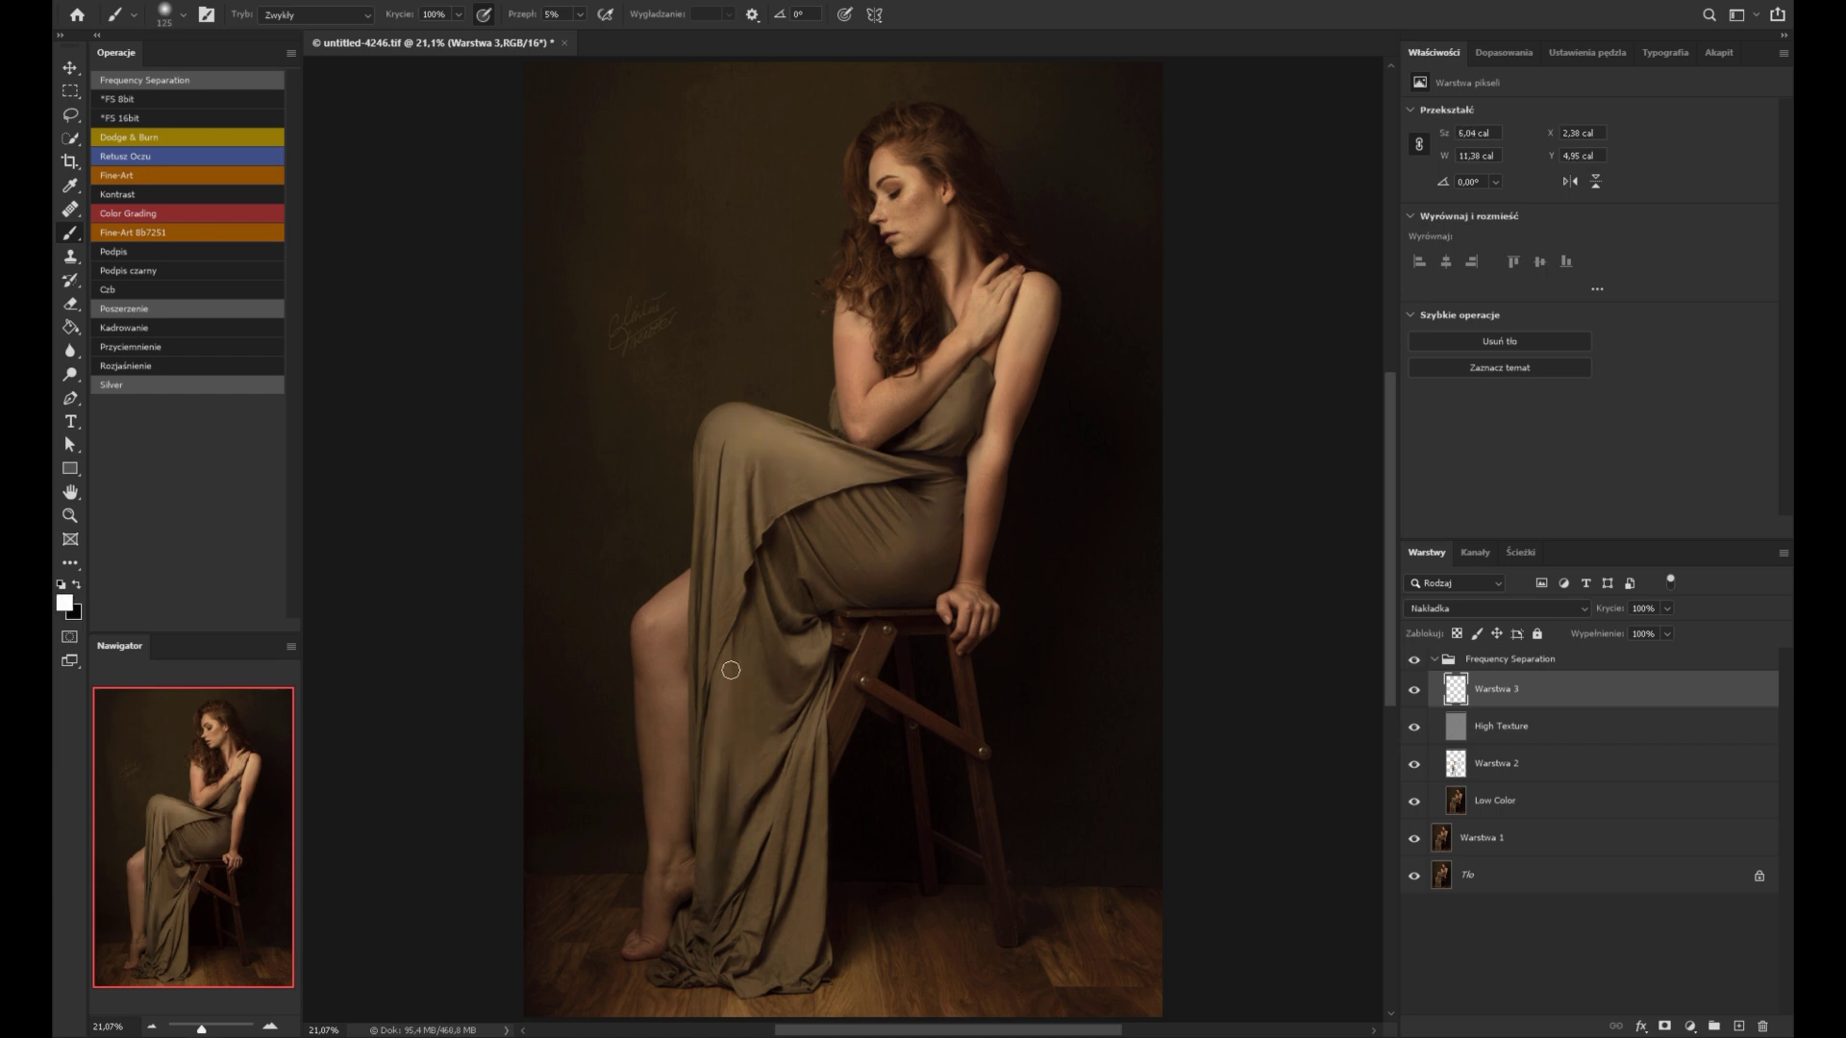
key("x")
left_click_drag(719, 745, 707, 807)
Step: Lighten the dress edge by the shin, alternating black and white and adjusting brush size
key("bracketright")
key("x")
left_click_drag(716, 735, 711, 866)
key("x")
key("x")
key("x")
key("bracketleft")
key("bracketleft")
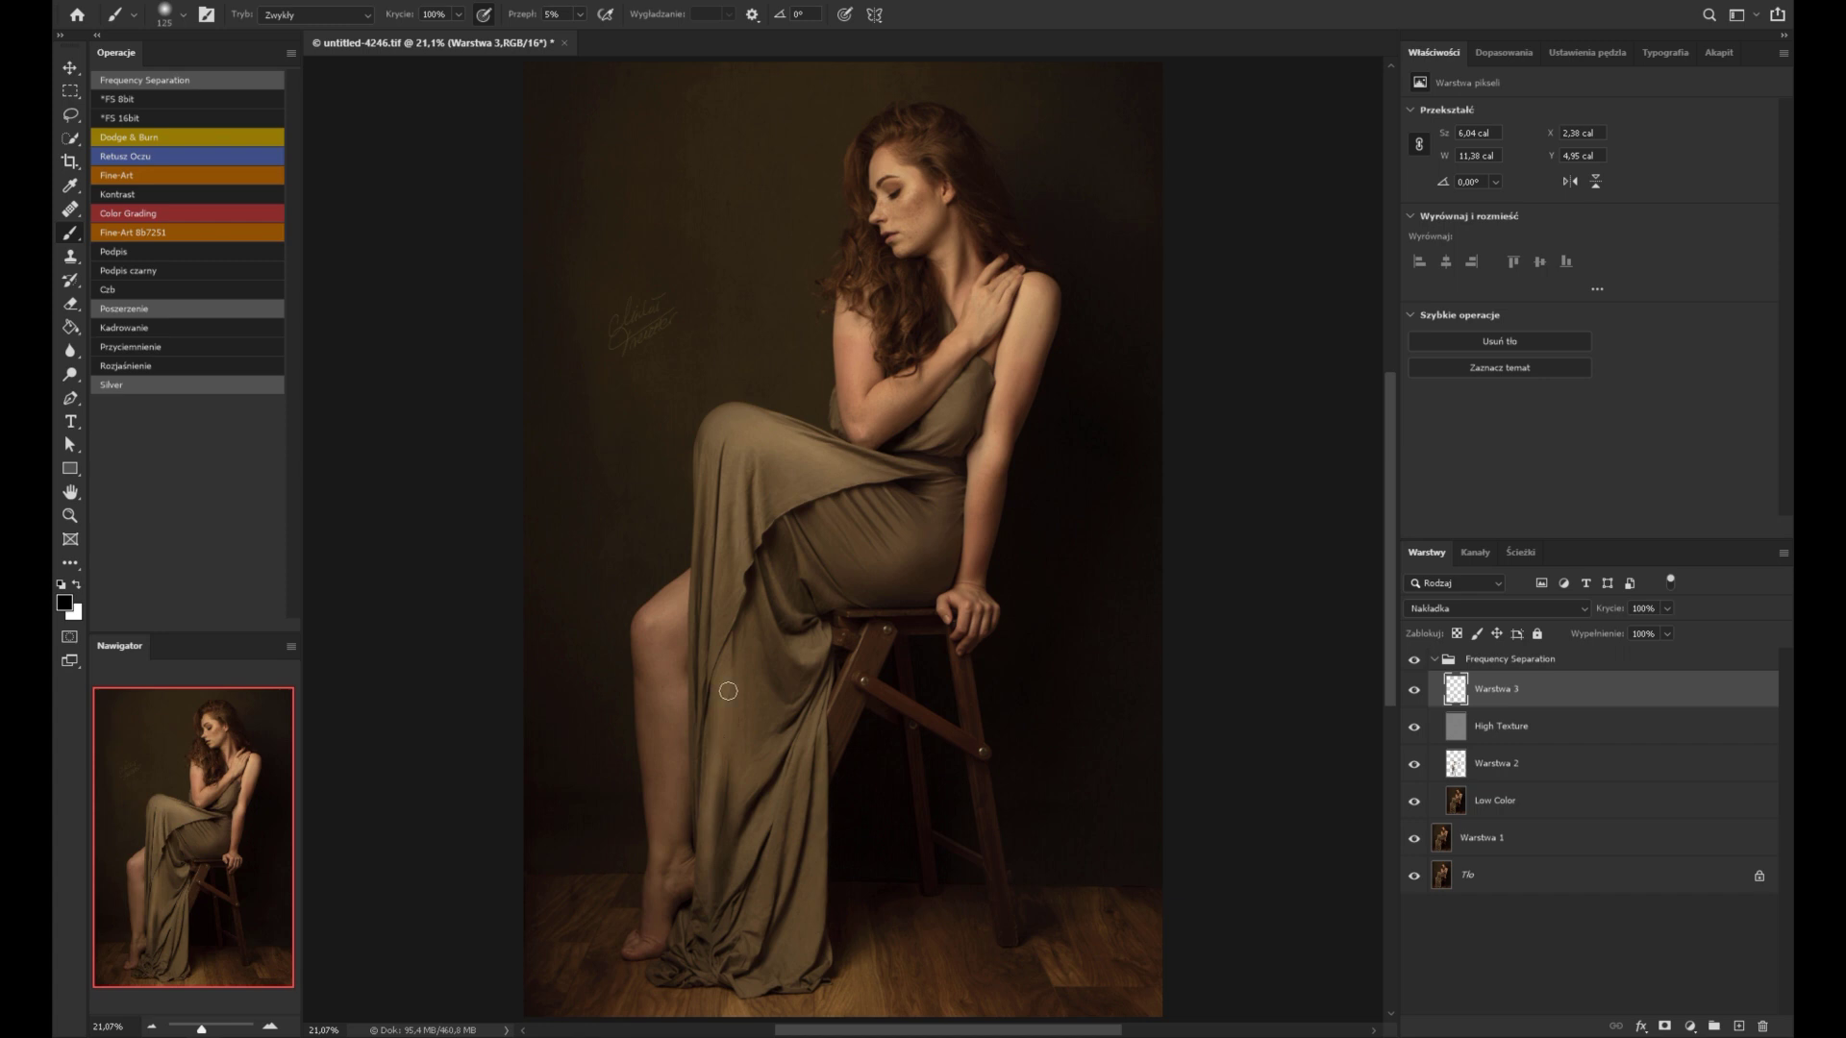
key("x")
key("x")
key("bracketright")
key("x")
key("bracketleft")
key("x")
key("x")
key("bracketright")
key("x")
key("bracketleft")
key("bracketleft")
key("bracketleft")
key("x")
scroll(999, 729, "down", 2)
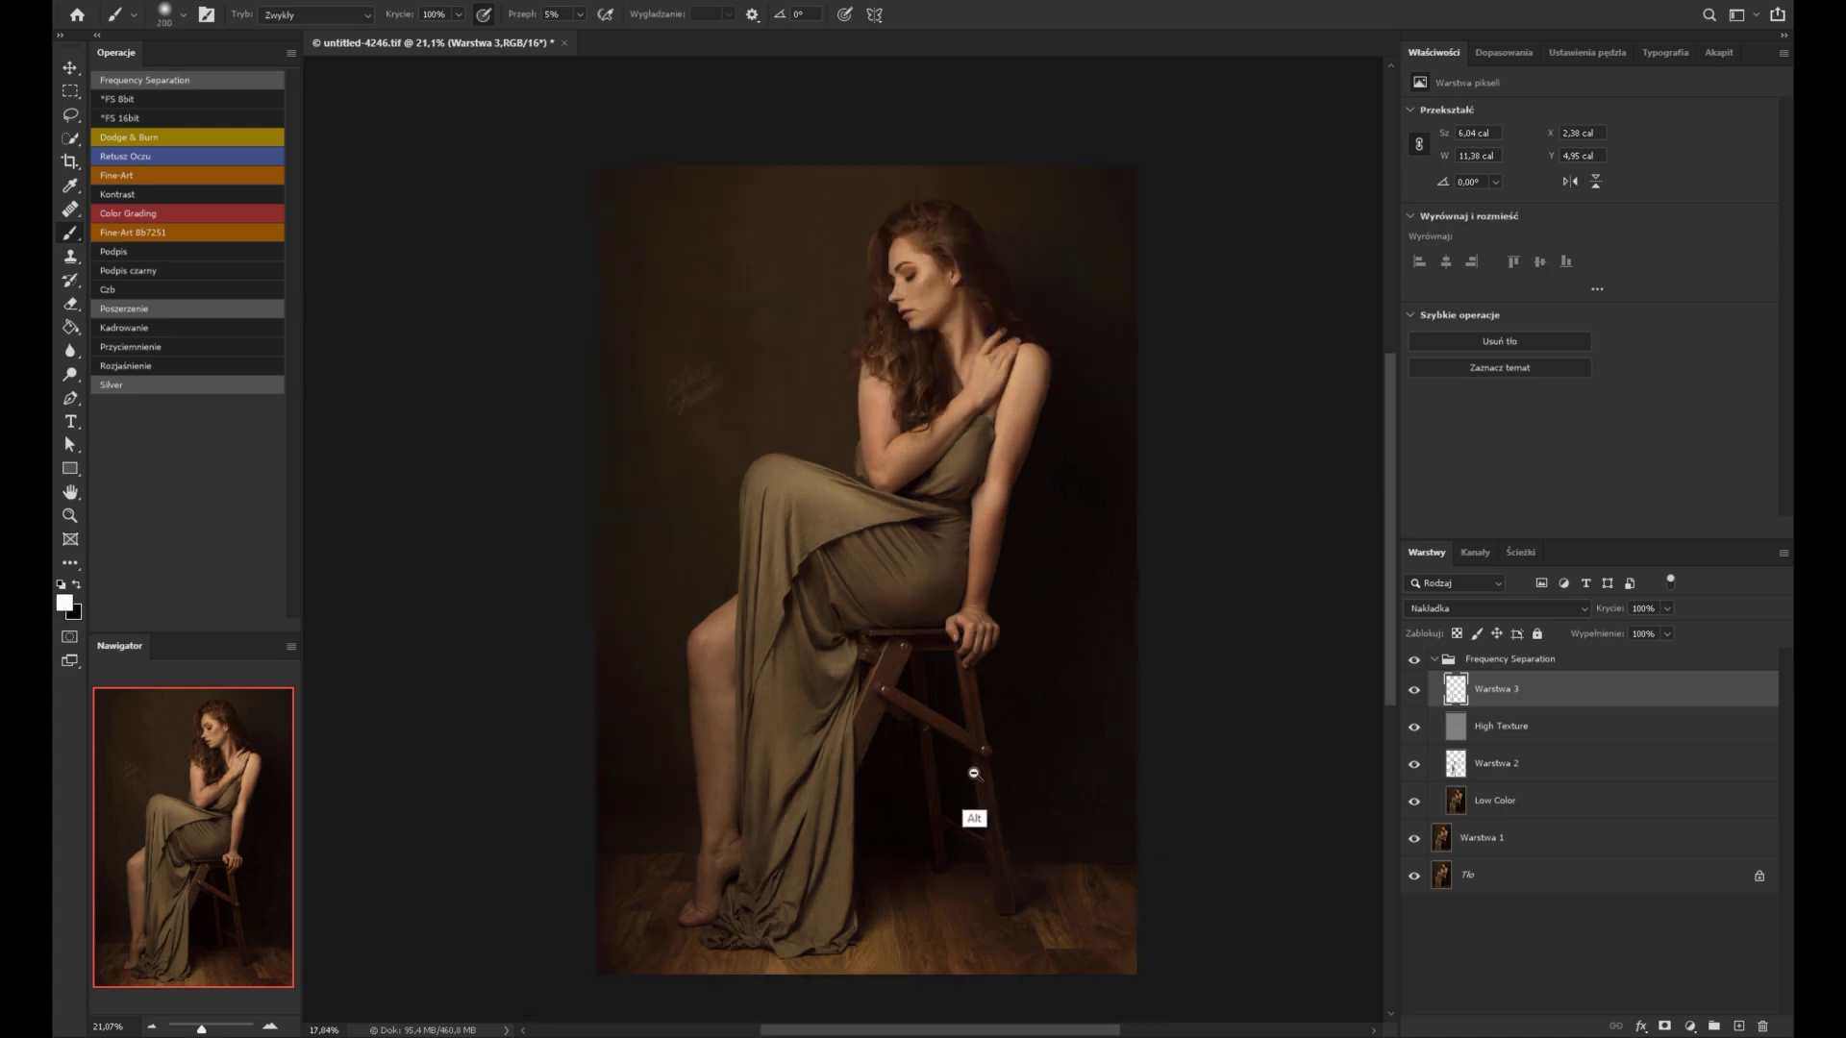
key("bracketright")
key("bracketright")
key("bracketright")
Step: Lower the Warstwa 3 dodge-and-burn layer's opacity to about 26%
left_click(1414, 689)
left_click(1414, 689)
left_click_drag(1609, 608, 1584, 620)
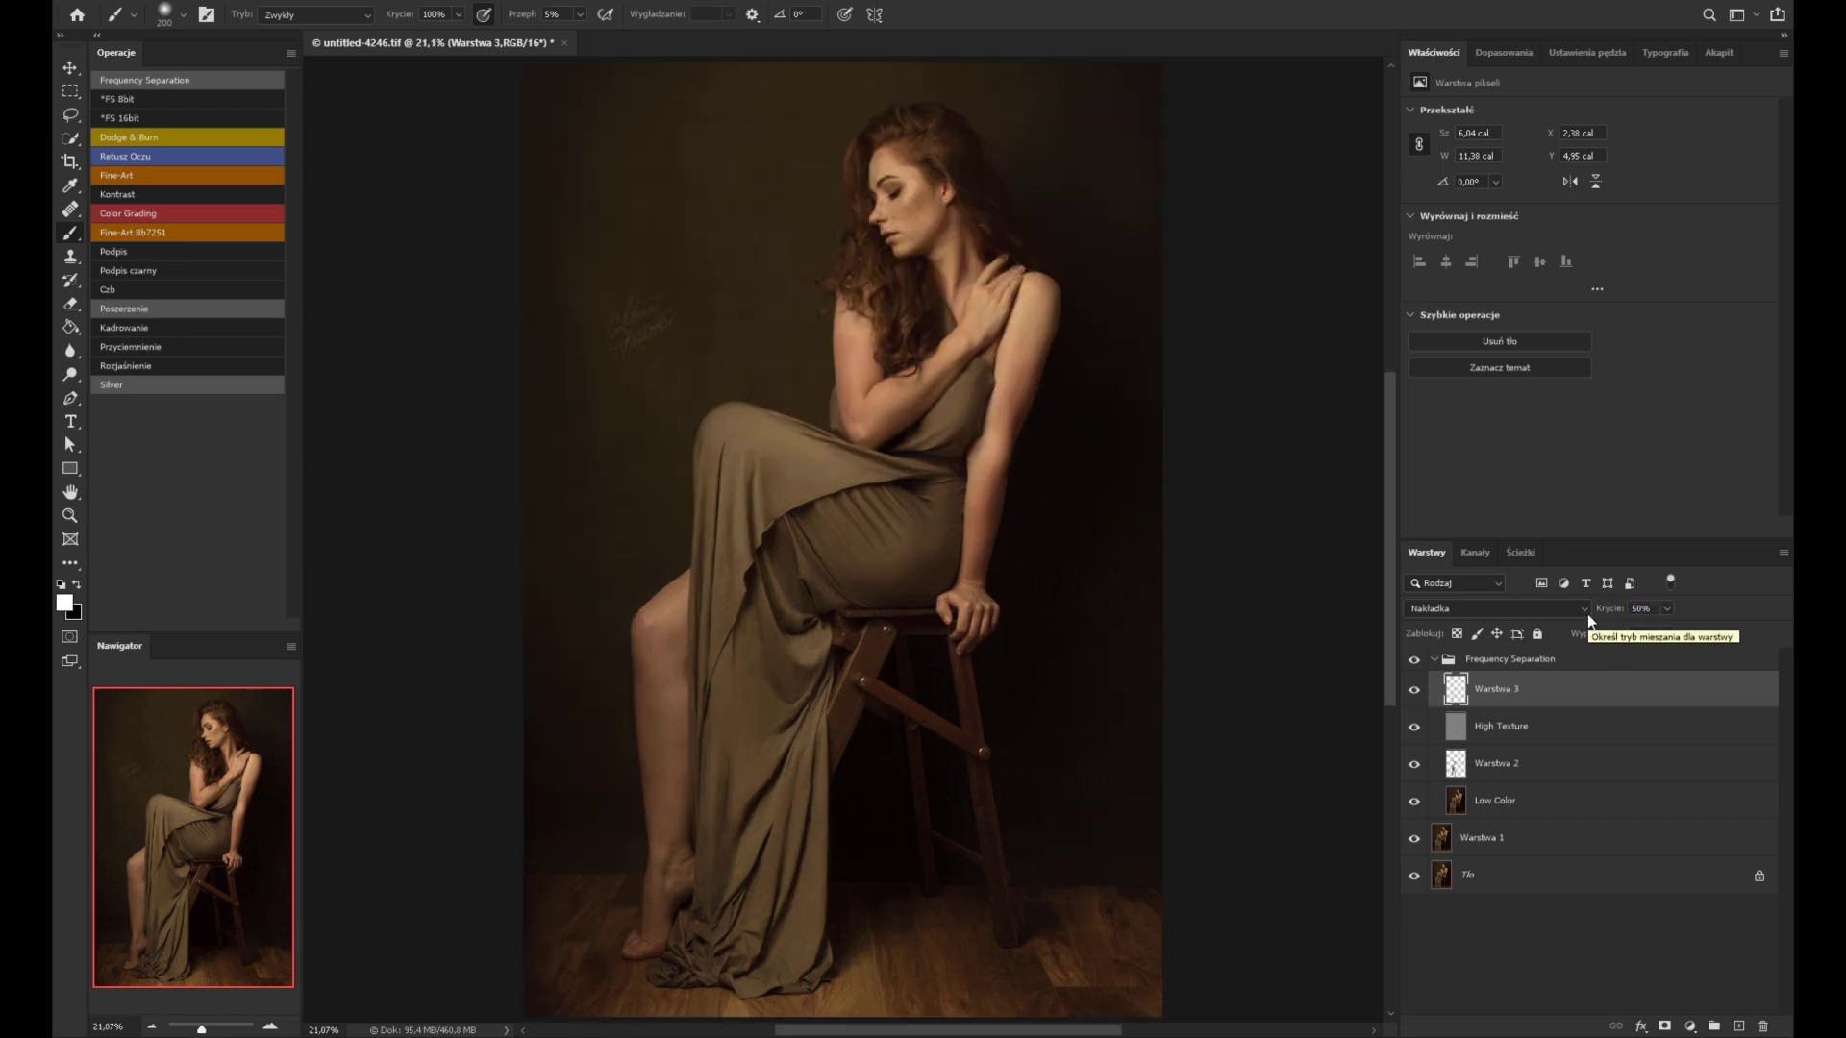
left_click_drag(1602, 619, 1377, 708)
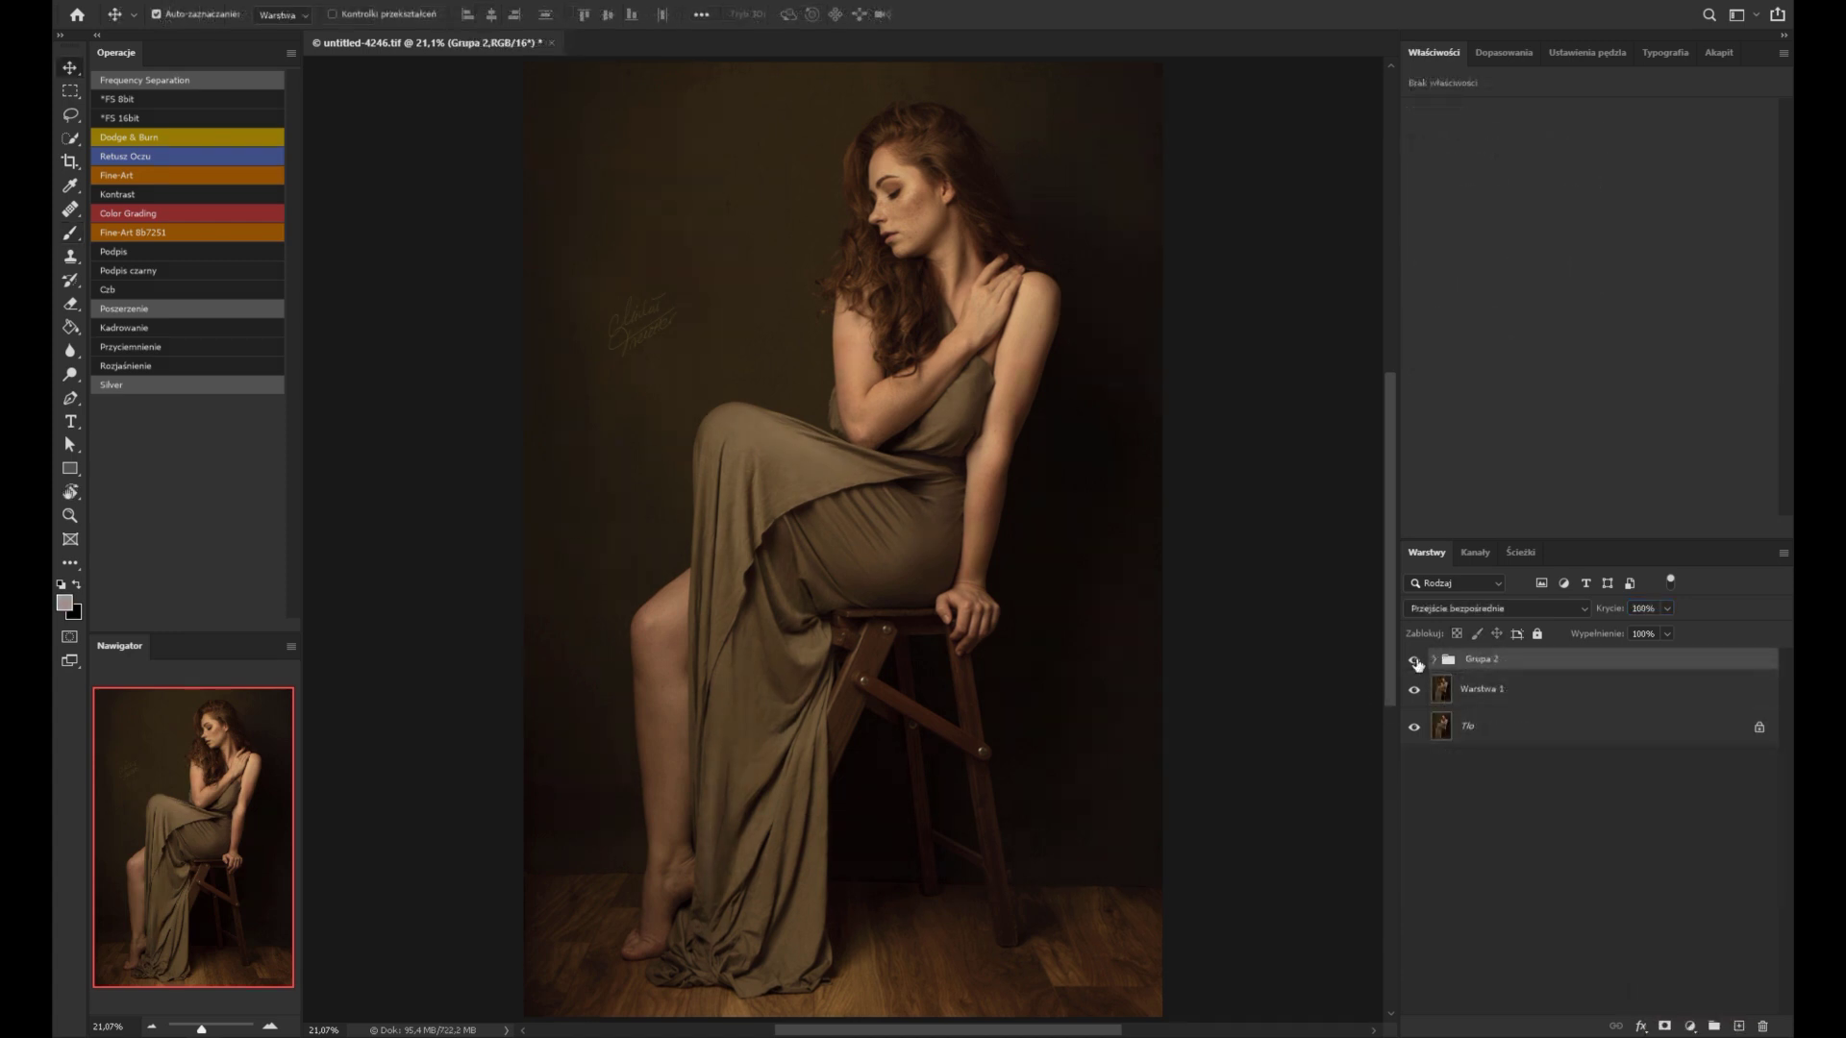
Step: Toggle Grupa 2's visibility to compare before and after, leaving it shown
left_click(1415, 660)
left_click(1414, 660)
left_click(1414, 660)
left_click(1415, 661)
left_click(1415, 660)
left_click(1415, 660)
left_click(1414, 661)
left_click(1415, 660)
left_click(1415, 660)
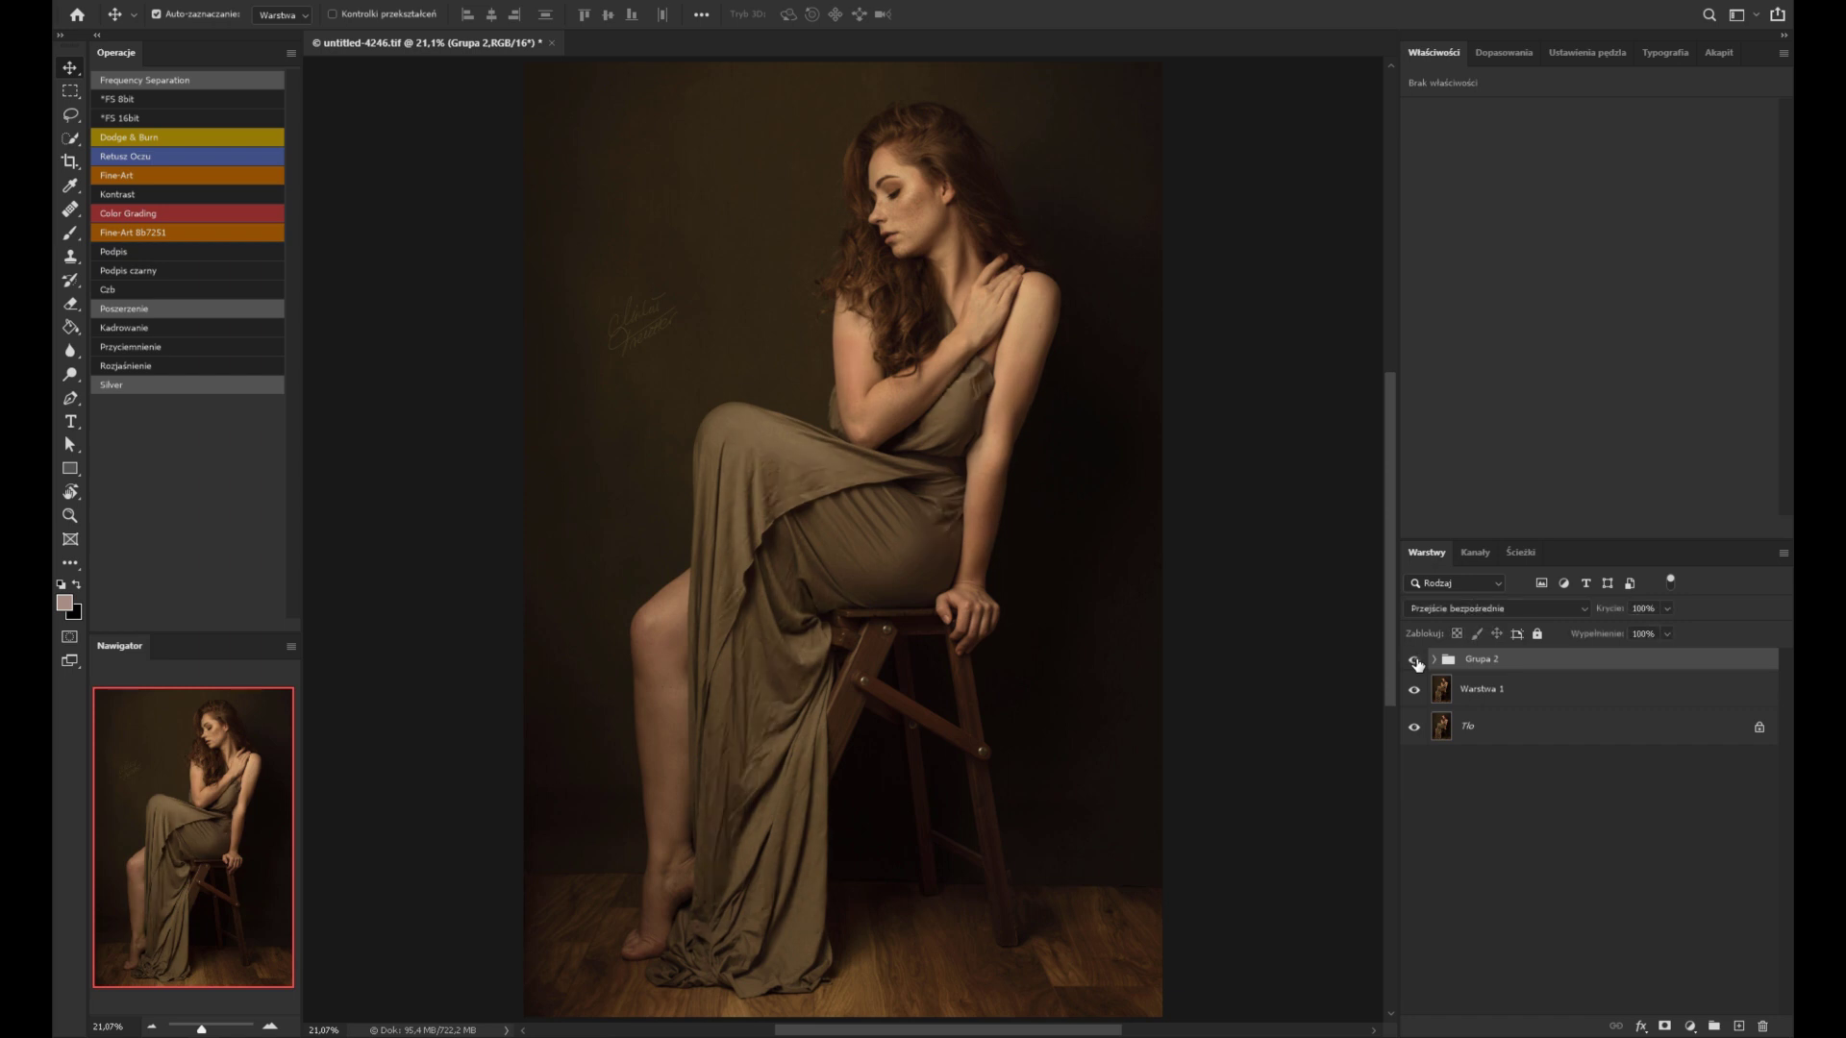
left_click(1415, 660)
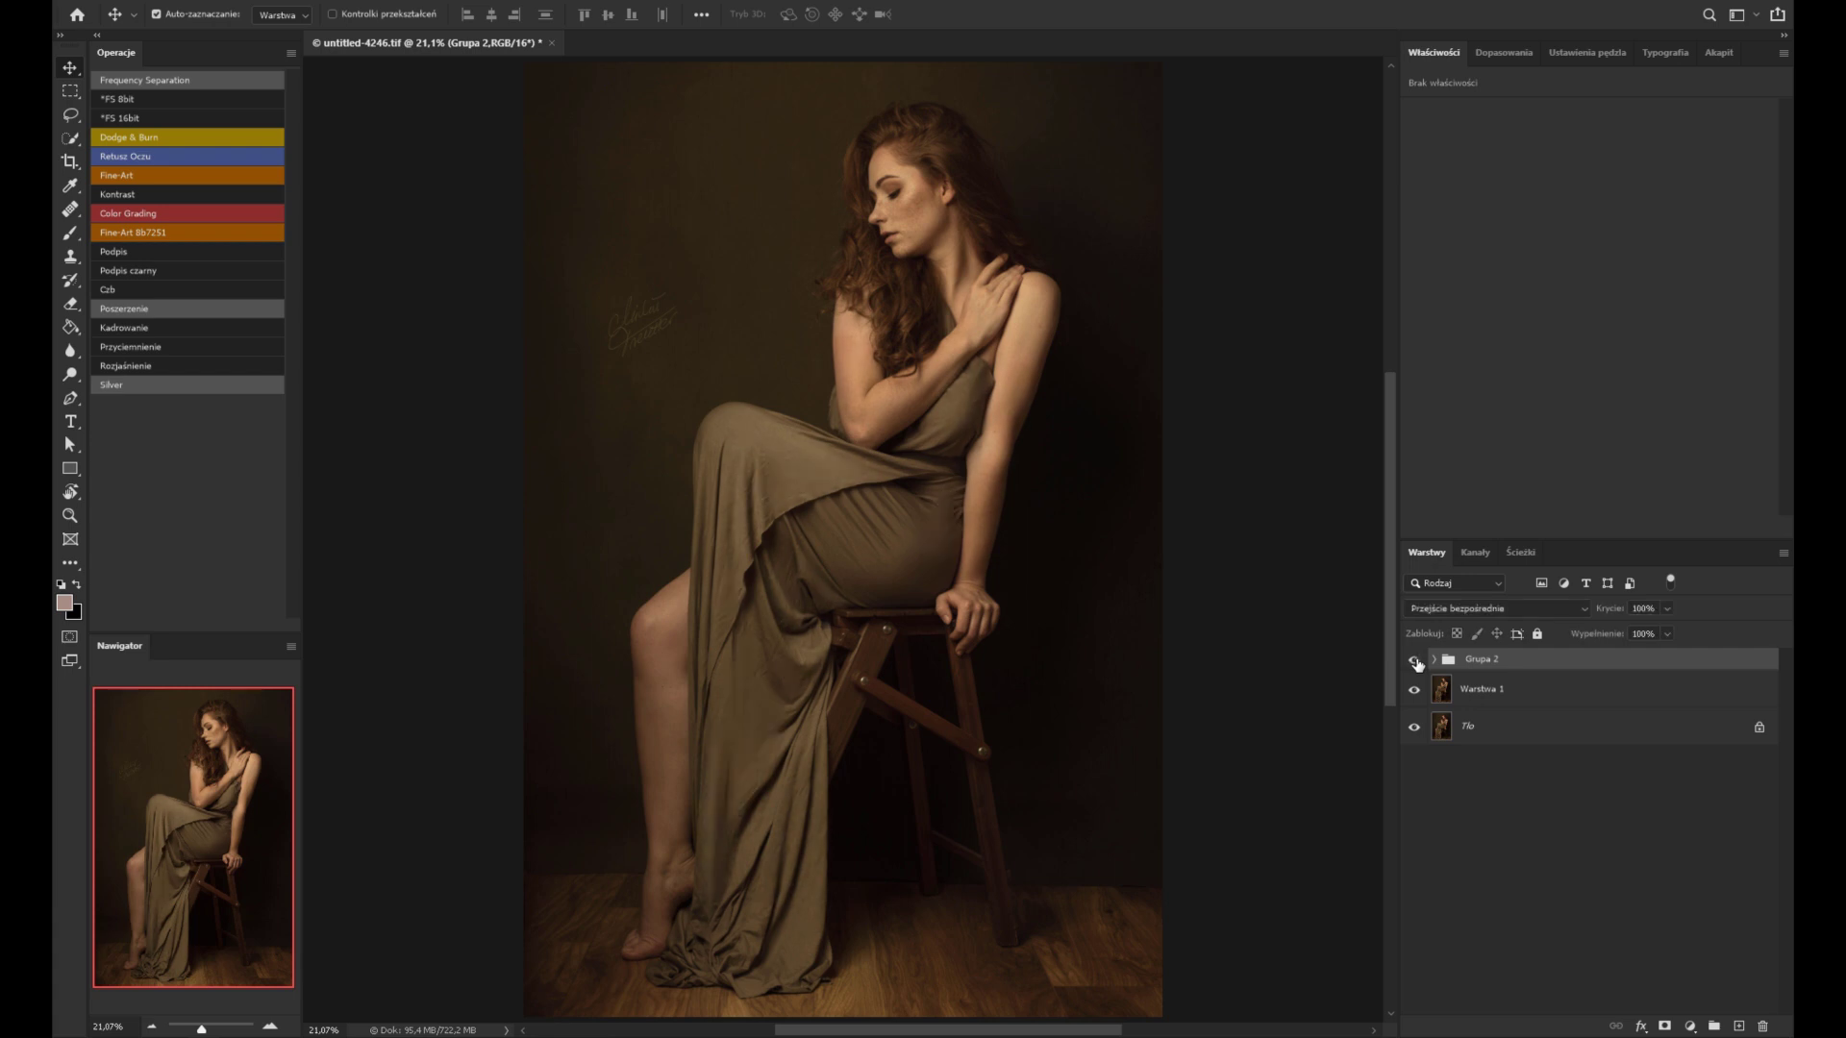